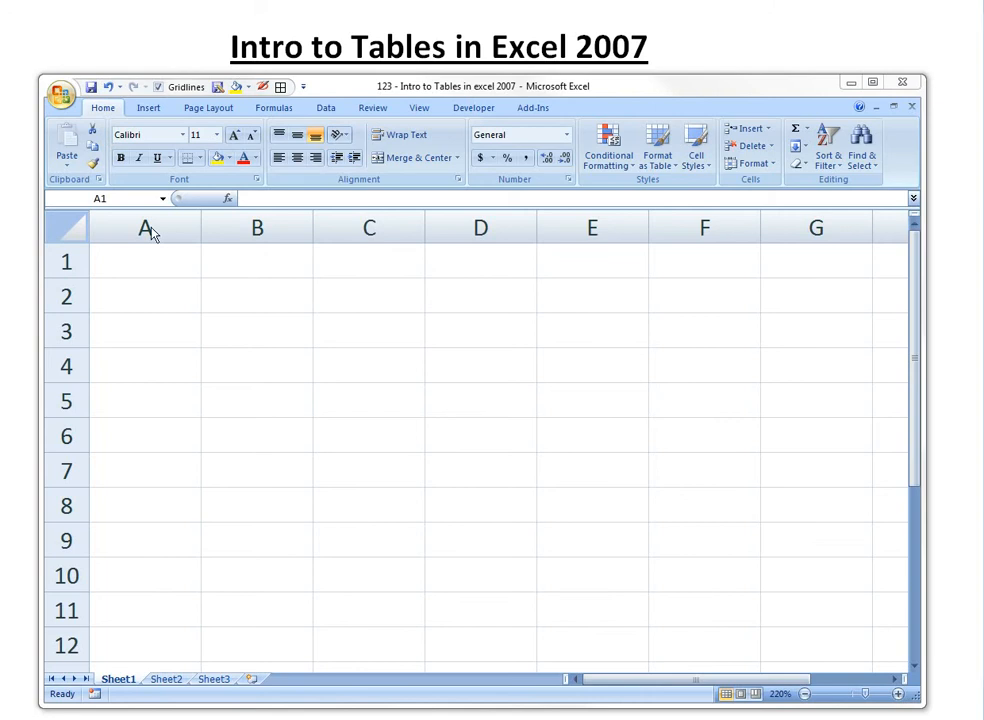
- Enter the column headings Date, Sales, Cash, Taxes and Cash - Taxes in cells A1 to E1
{"action": "left_click", "coordinate": [163, 267]}
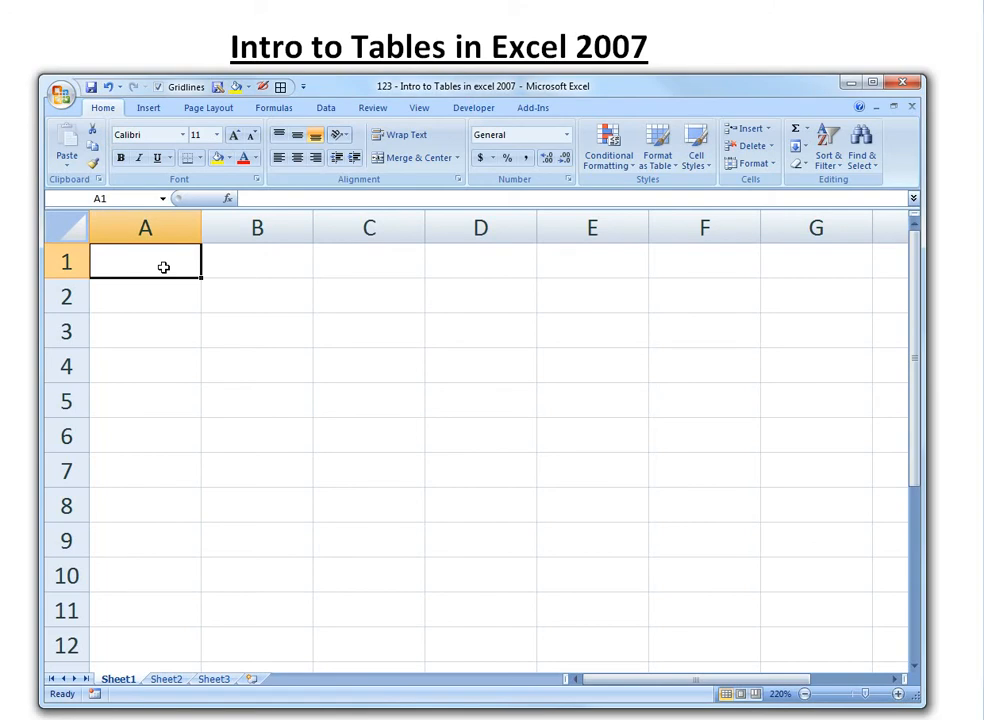
{"action": "type", "text": "Date"}
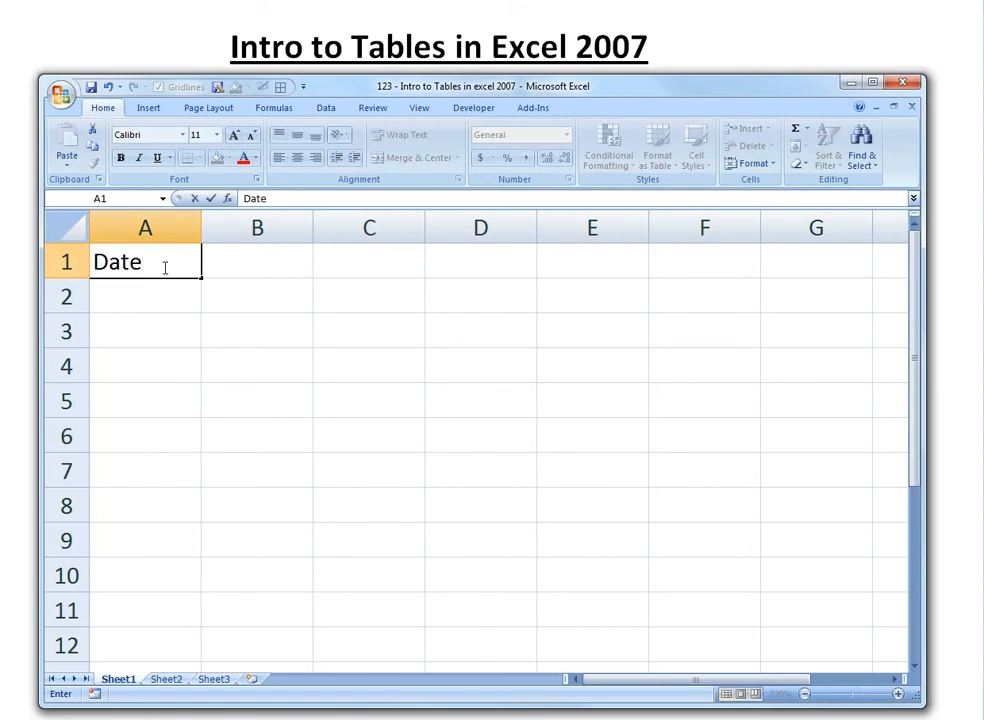
{"action": "key", "text": "Tab"}
{"action": "type", "text": "Sales"}
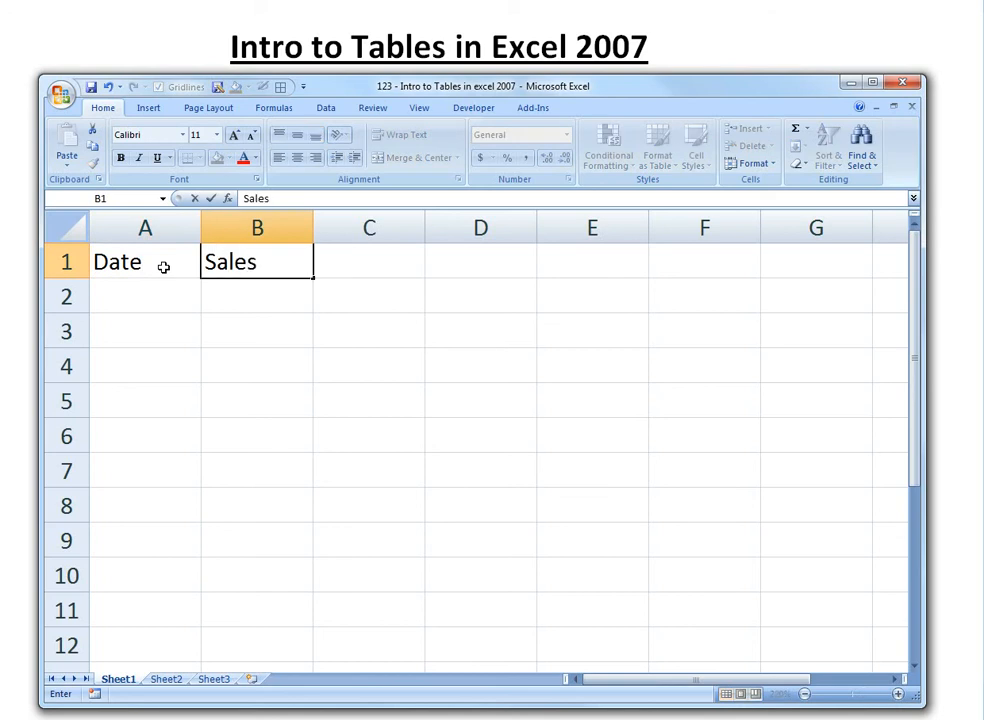
{"action": "key", "text": "Tab"}
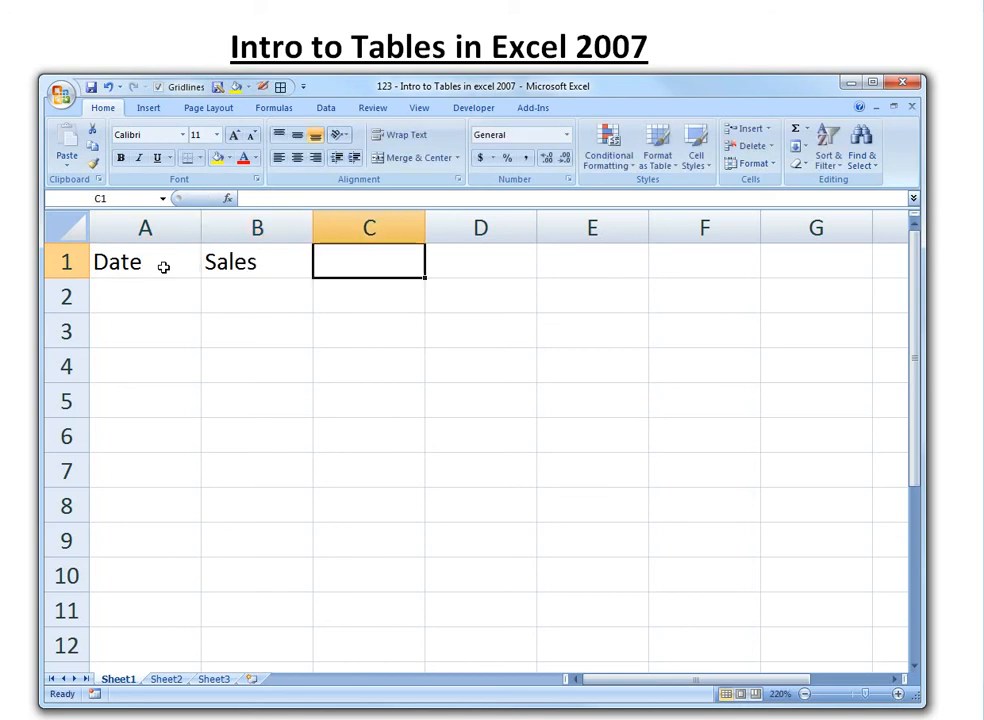
{"action": "type", "text": "Cash"}
{"action": "key", "text": "Tab"}
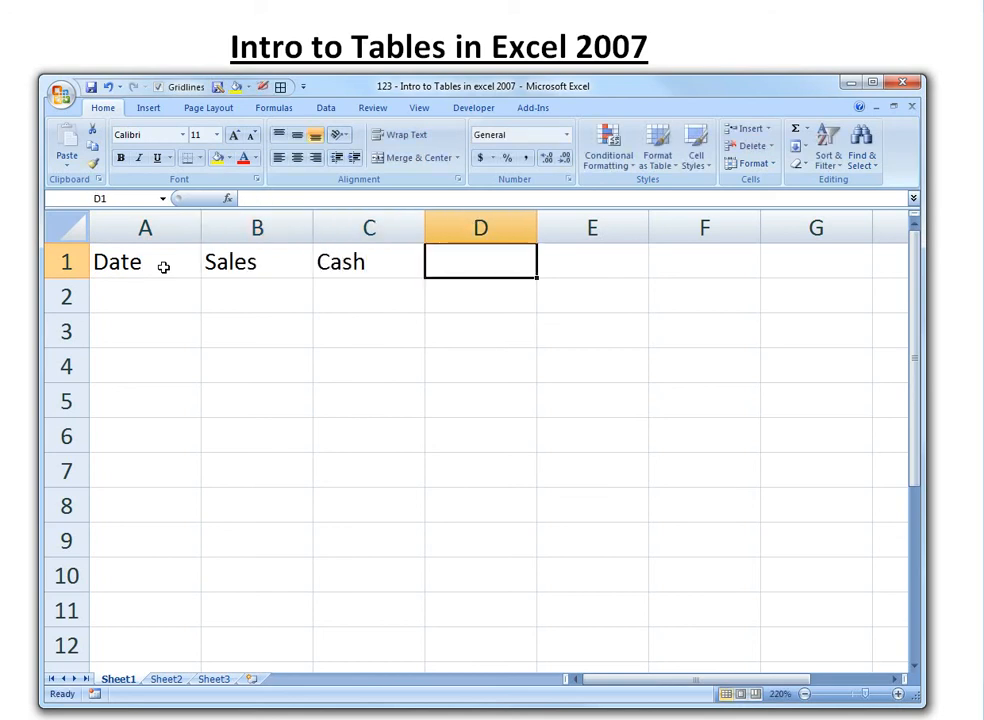
{"action": "type", "text": "Taxes"}
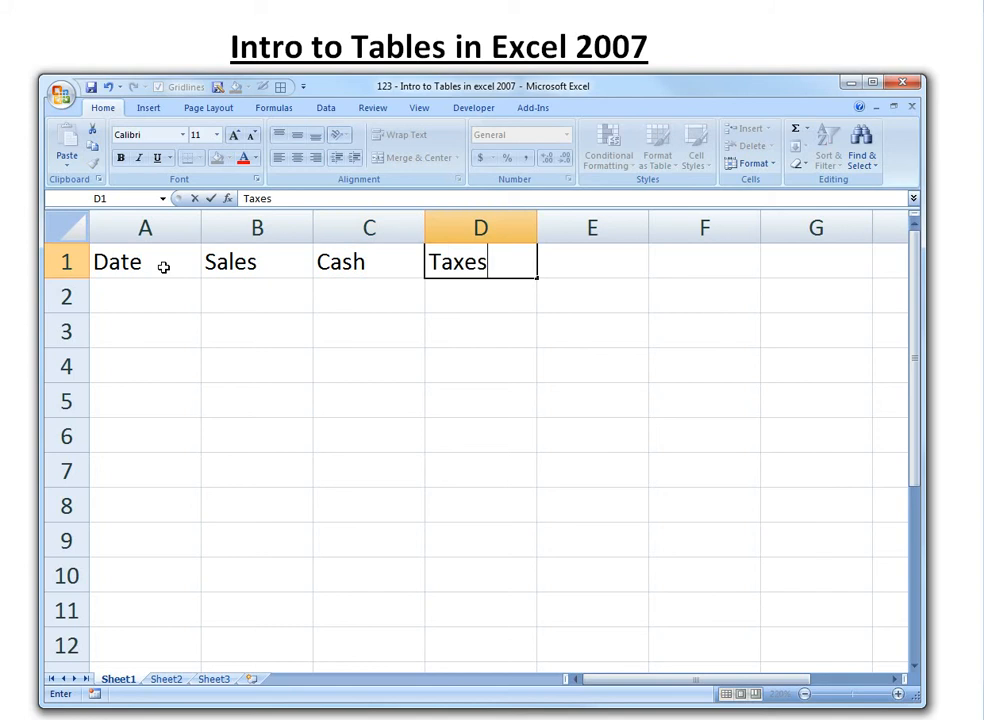
{"action": "key", "text": "Tab"}
{"action": "type", "text": "Cash"}
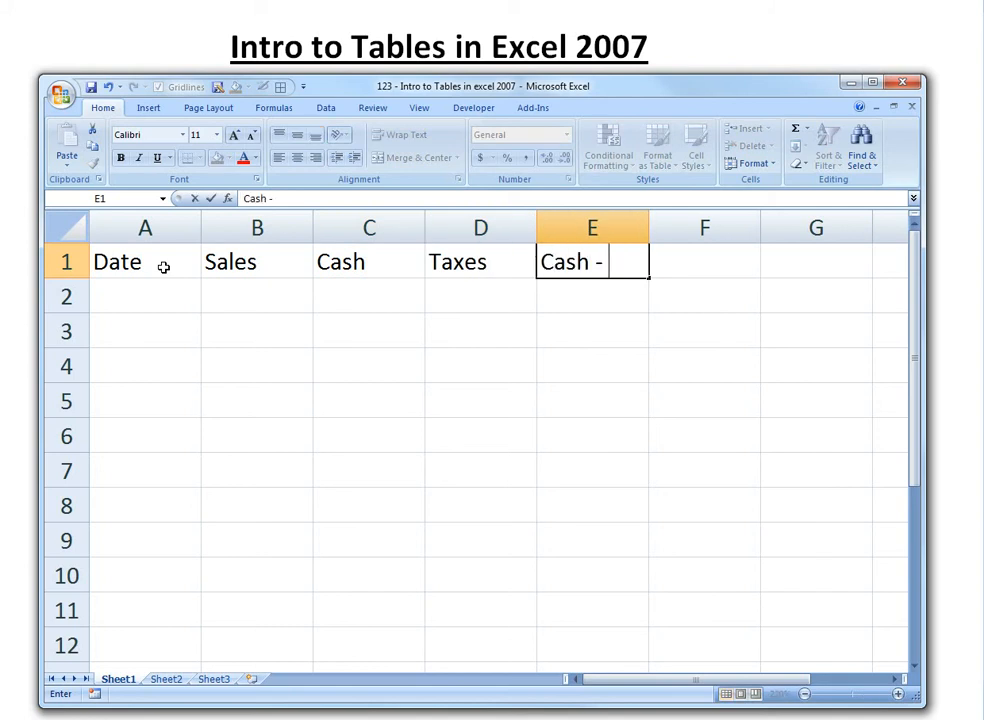
{"action": "type", "text": " - Taxes"}
{"action": "key", "text": "Return"}
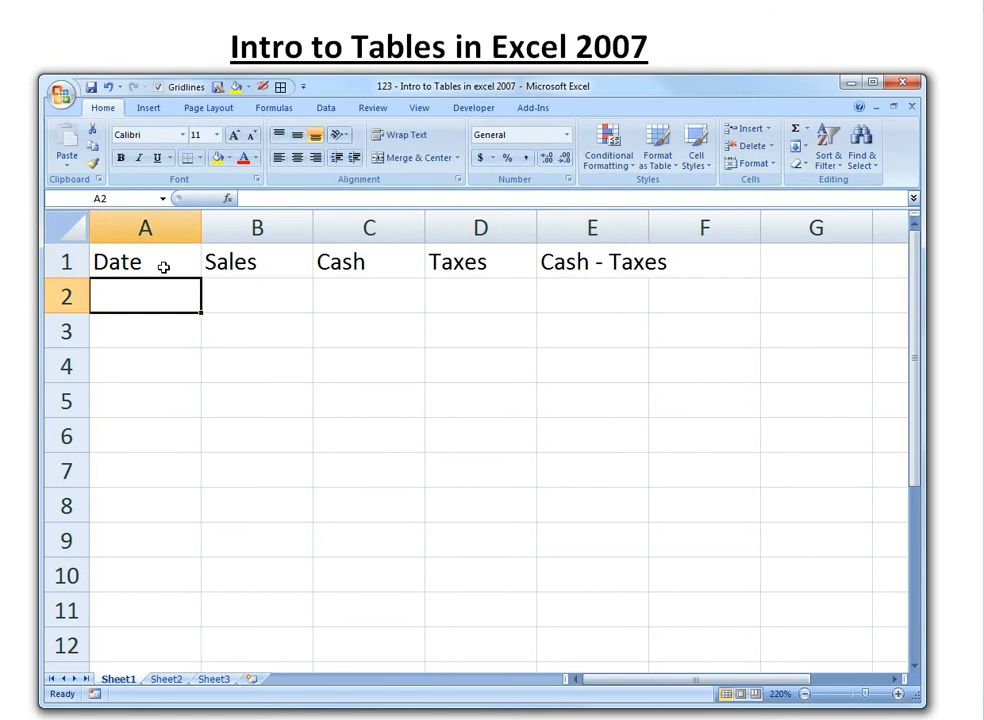
- Fill in the first record in row 2 with the date June 1, 2012, sales of 10 and cash of $500
{"action": "type", "text": "june"}
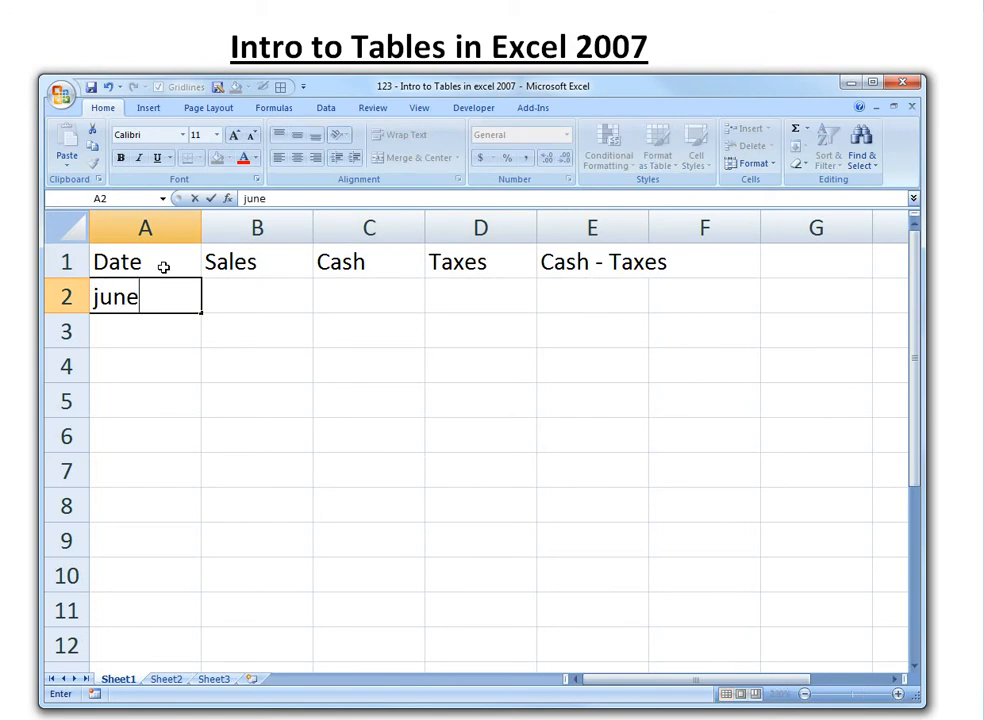
{"action": "type", "text": " 1, 2012"}
{"action": "key", "text": "Tab"}
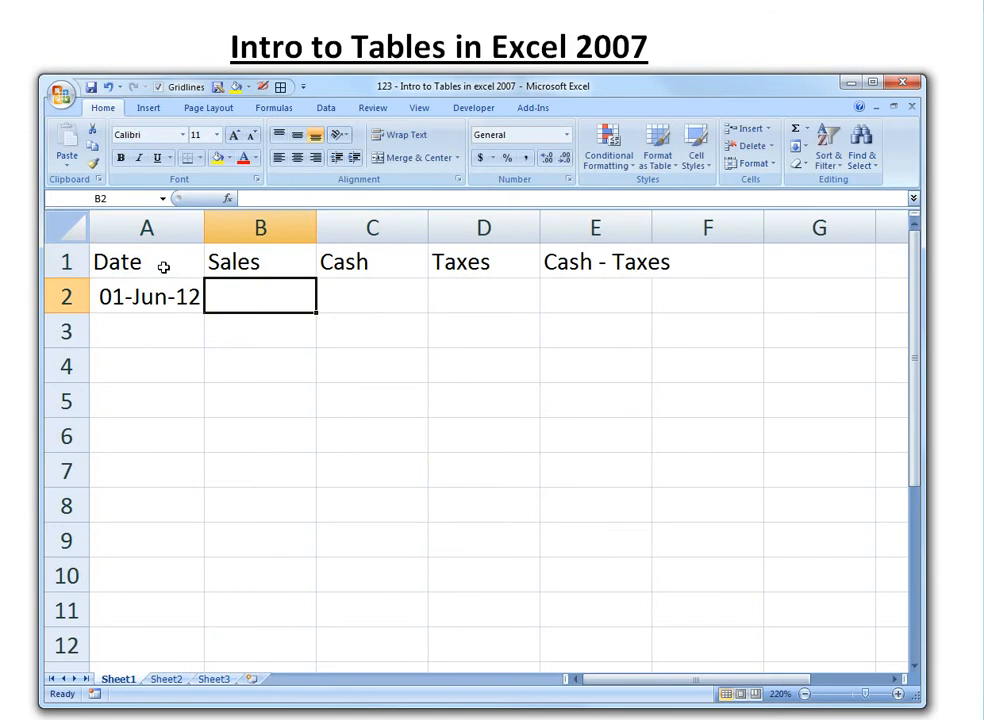
{"action": "type", "text": "10"}
{"action": "key", "text": "Tab"}
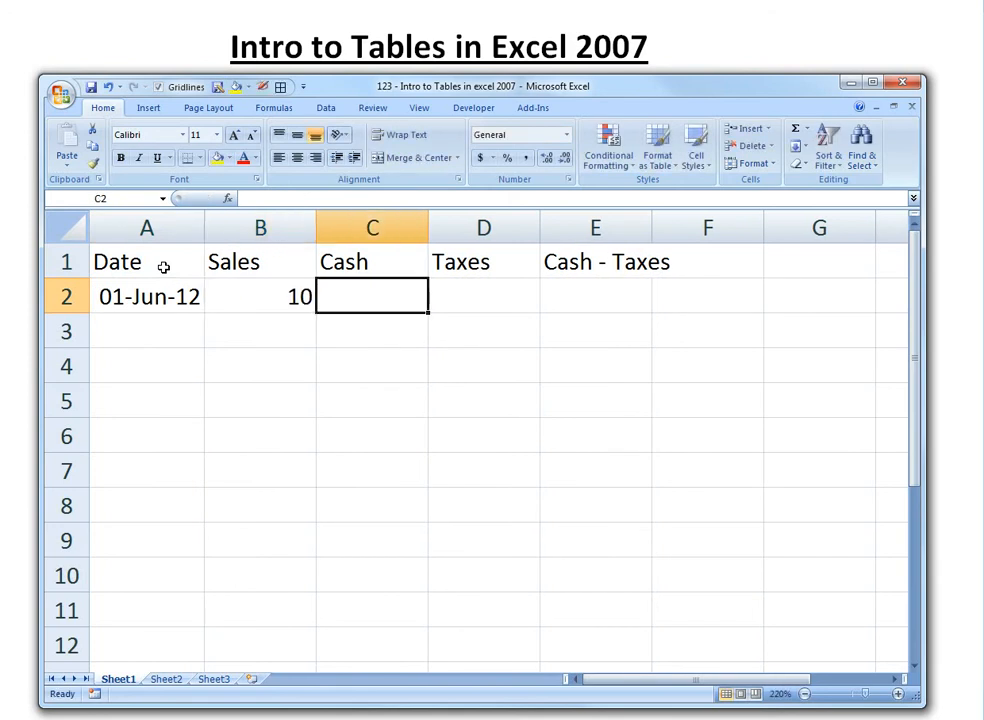
{"action": "type", "text": "$500"}
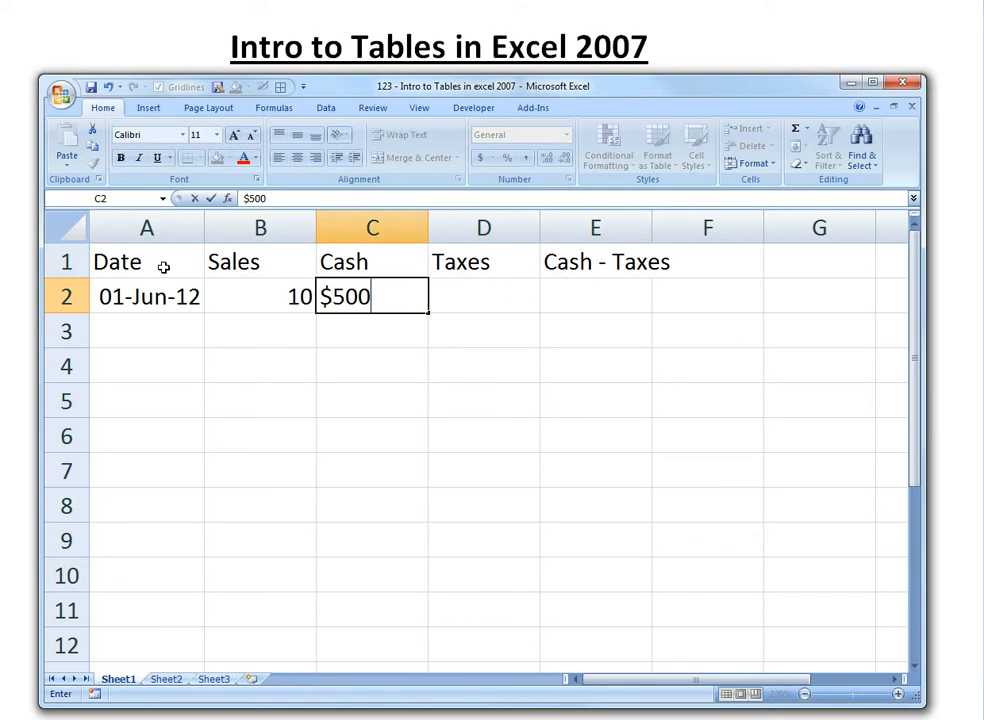
{"action": "key", "text": "Tab"}
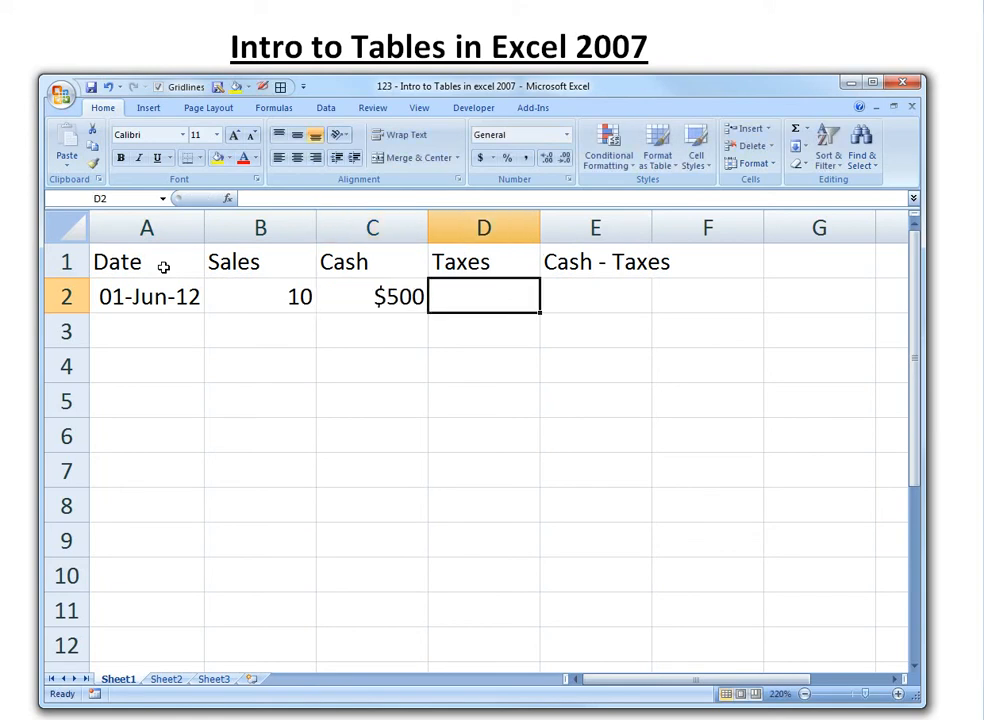
- Calculate the taxes in D2 as 12% of the cash amount with the formula =C2*.12
{"action": "type", "text": "="}
{"action": "key", "text": "Left"}
{"action": "type", "text": "*"}
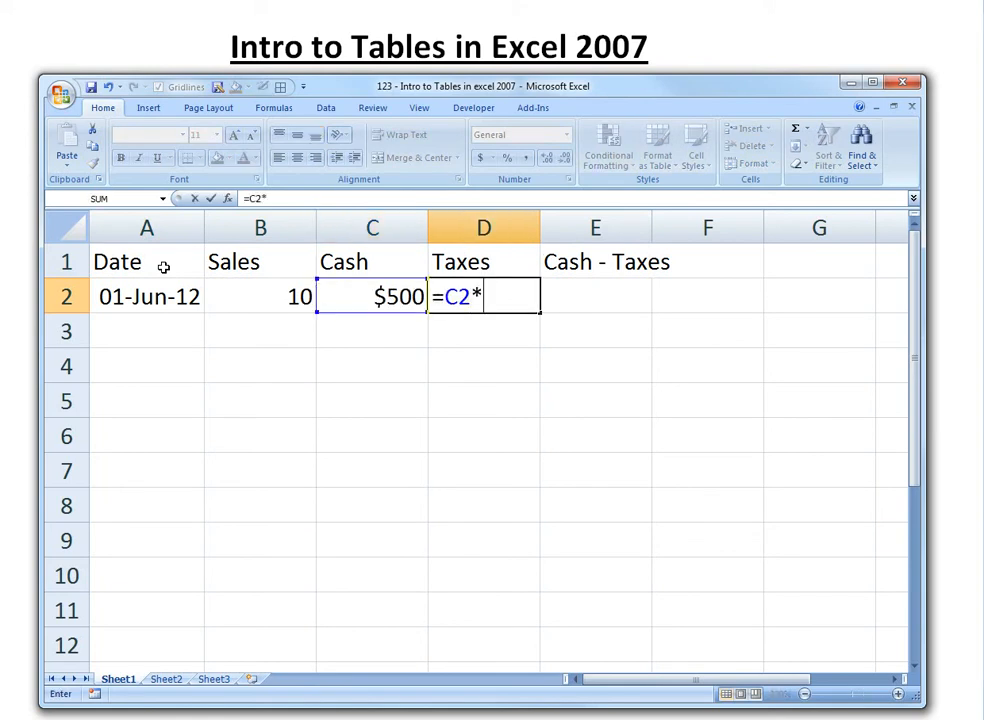
{"action": "type", "text": ".12"}
{"action": "key", "text": "Return"}
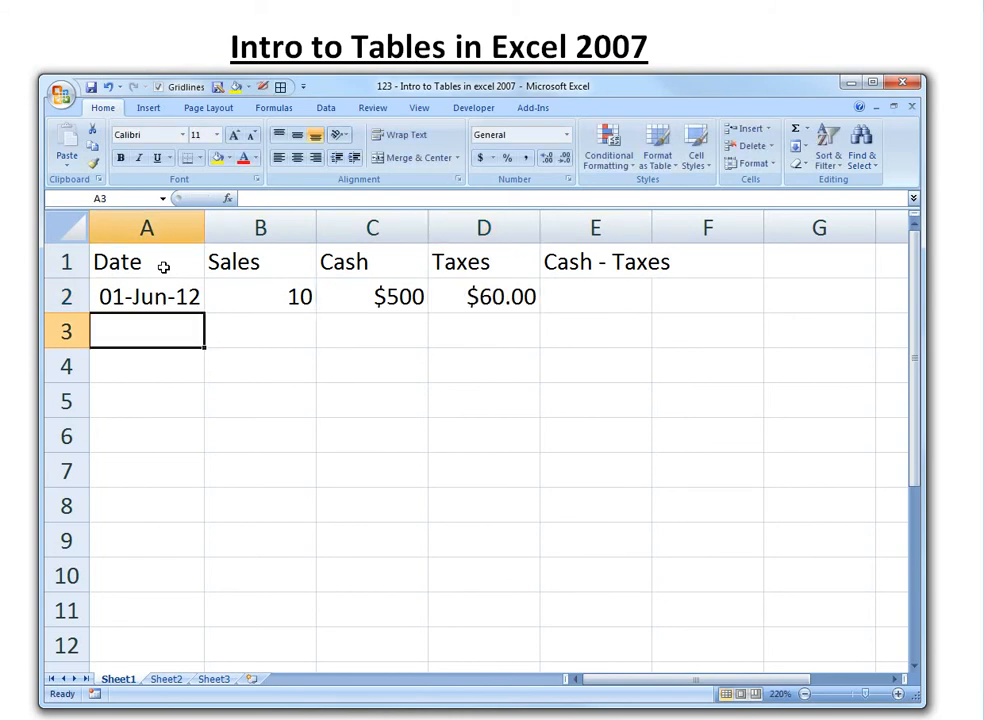
- Calculate cash minus taxes in E2 with the formula =C2-D2
{"action": "key", "text": "Up"}
{"action": "key", "text": "Right"}
{"action": "key", "text": "Right"}
{"action": "key", "text": "Right"}
{"action": "key", "text": "Right"}
{"action": "type", "text": "="}
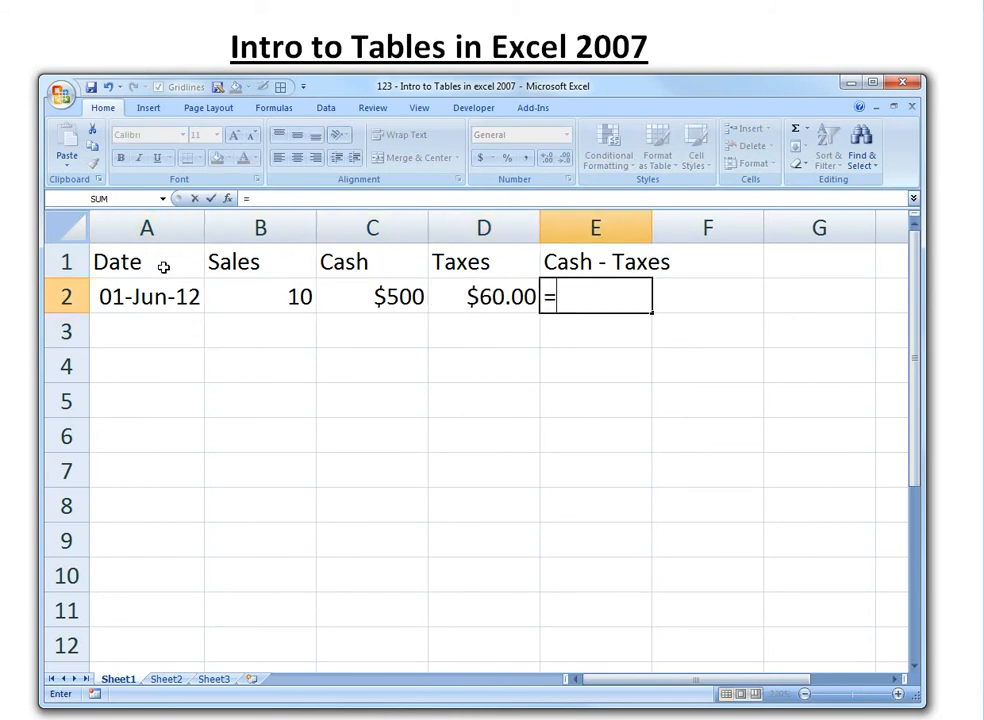
{"action": "key", "text": "Left"}
{"action": "key", "text": "Left"}
{"action": "type", "text": "-"}
{"action": "key", "text": "Left"}
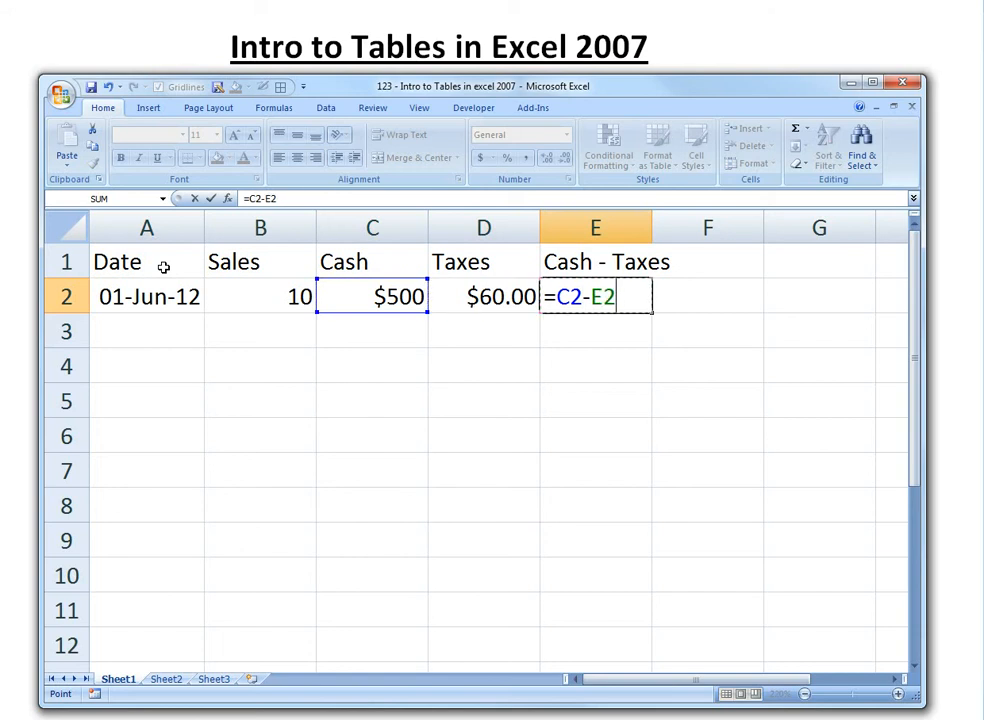
{"action": "key", "text": "Return"}
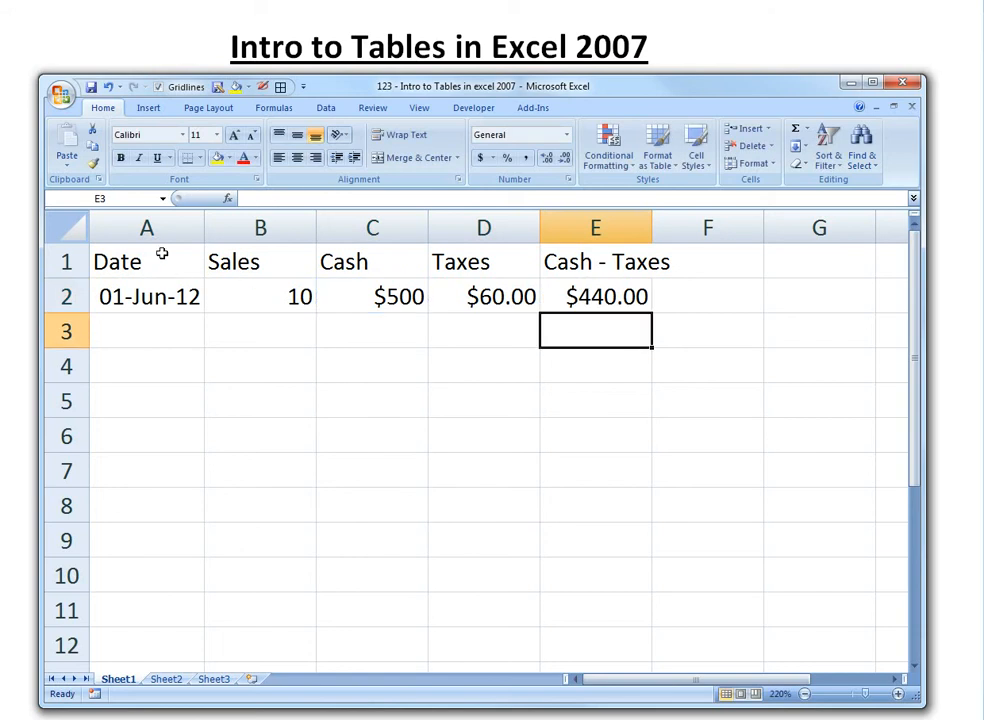
- Extend the date series from A2 down to A11, covering 01-Jun-12 to 10-Jun-12
{"action": "left_click", "coordinate": [159, 323]}
{"action": "left_click", "coordinate": [157, 294]}
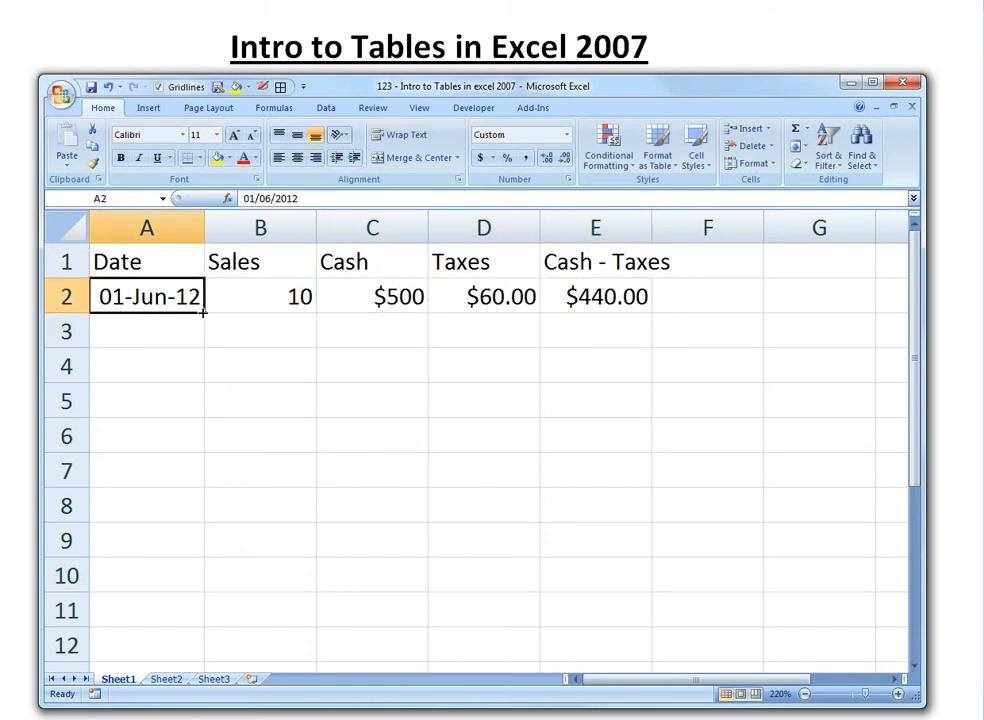
{"action": "left_click_drag", "start_coordinate": [203, 313], "coordinate": [194, 630]}
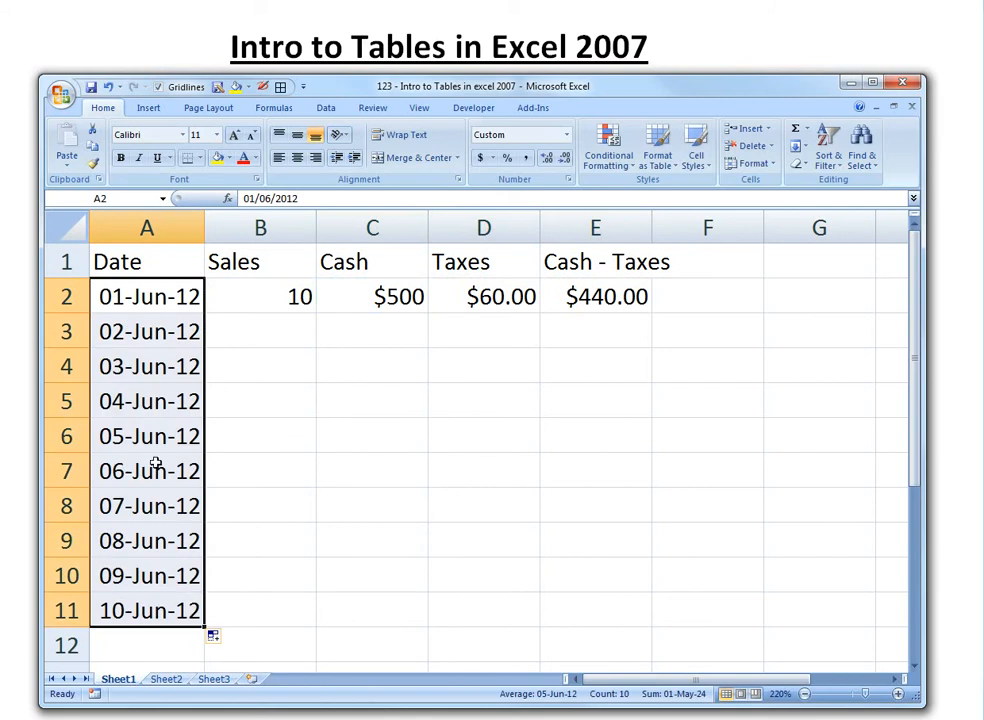
- Enter the sales figures 14, 8, 5, 6, 10, 30, 13, 23 and 5 in cells B3 to B11
{"action": "left_click", "coordinate": [263, 306]}
{"action": "left_click", "coordinate": [274, 328]}
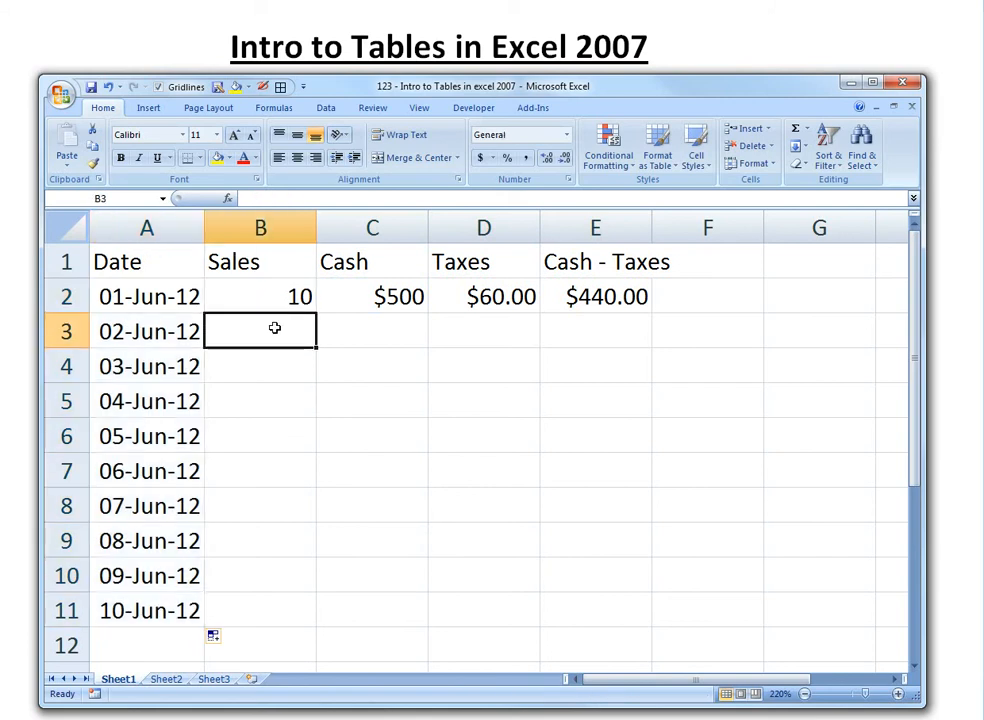
{"action": "type", "text": "14"}
{"action": "key", "text": "BackSpace"}
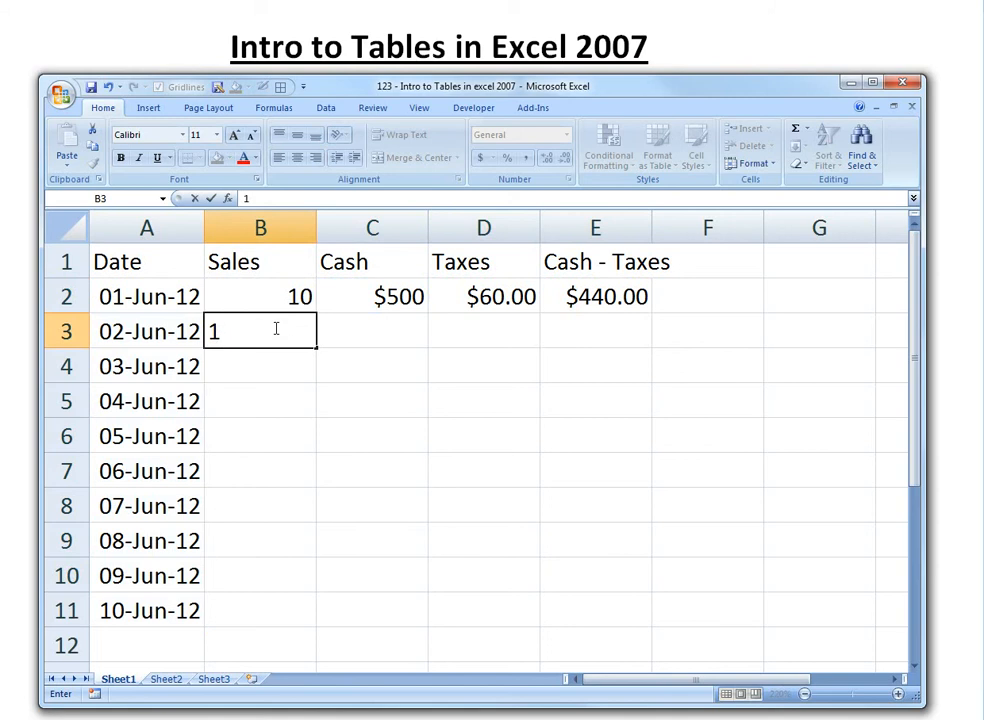
{"action": "type", "text": "4"}
{"action": "key", "text": "Return"}
{"action": "type", "text": "8"}
{"action": "key", "text": "Return"}
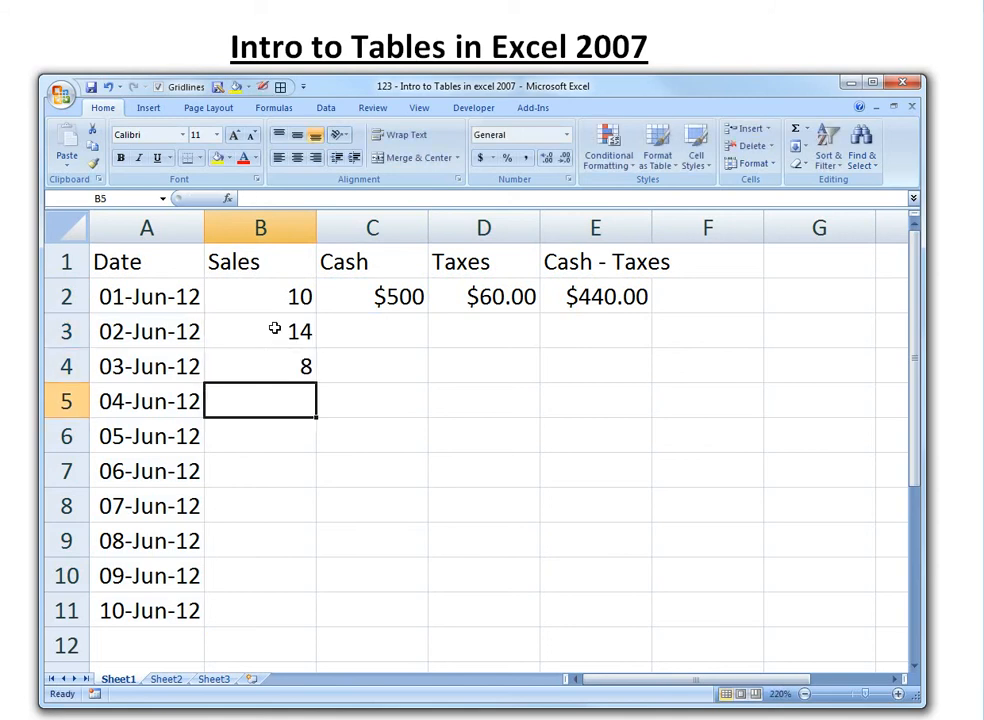
{"action": "type", "text": "5"}
{"action": "key", "text": "Return"}
{"action": "type", "text": "6"}
{"action": "key", "text": "Return"}
{"action": "type", "text": "10"}
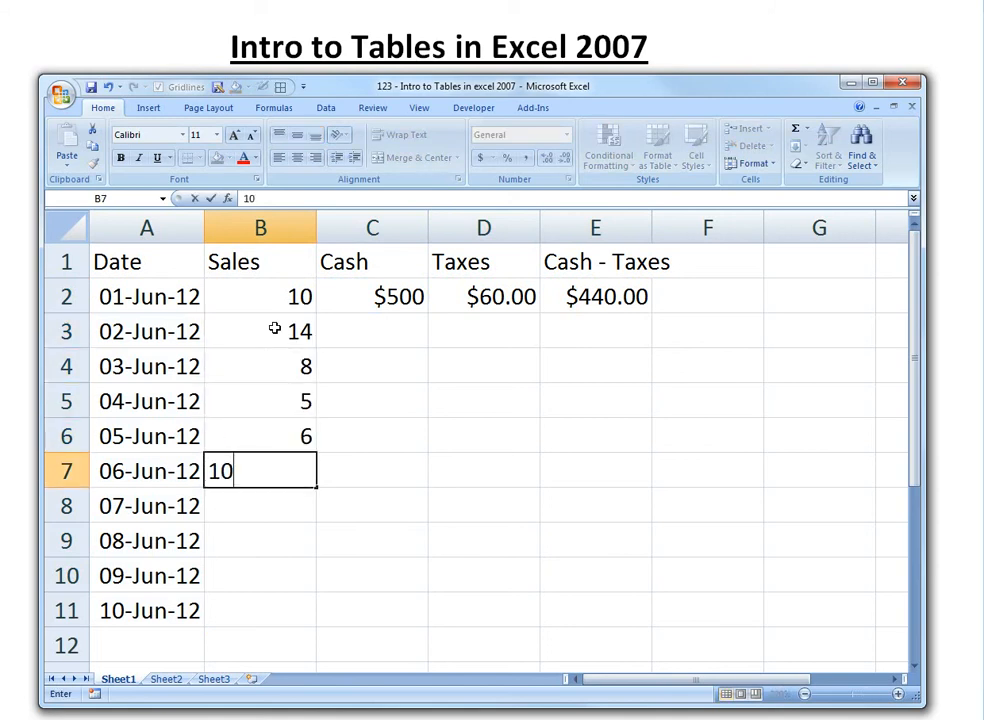
{"action": "key", "text": "Return"}
{"action": "type", "text": "30"}
{"action": "key", "text": "Return"}
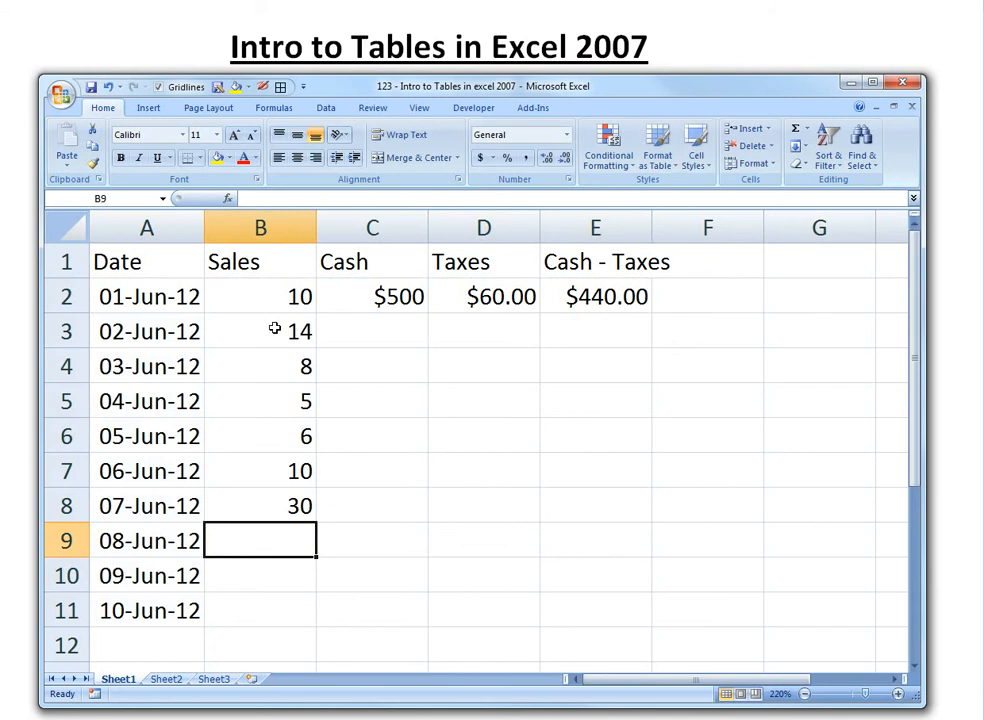
{"action": "type", "text": "13"}
{"action": "key", "text": "Return"}
{"action": "type", "text": "23"}
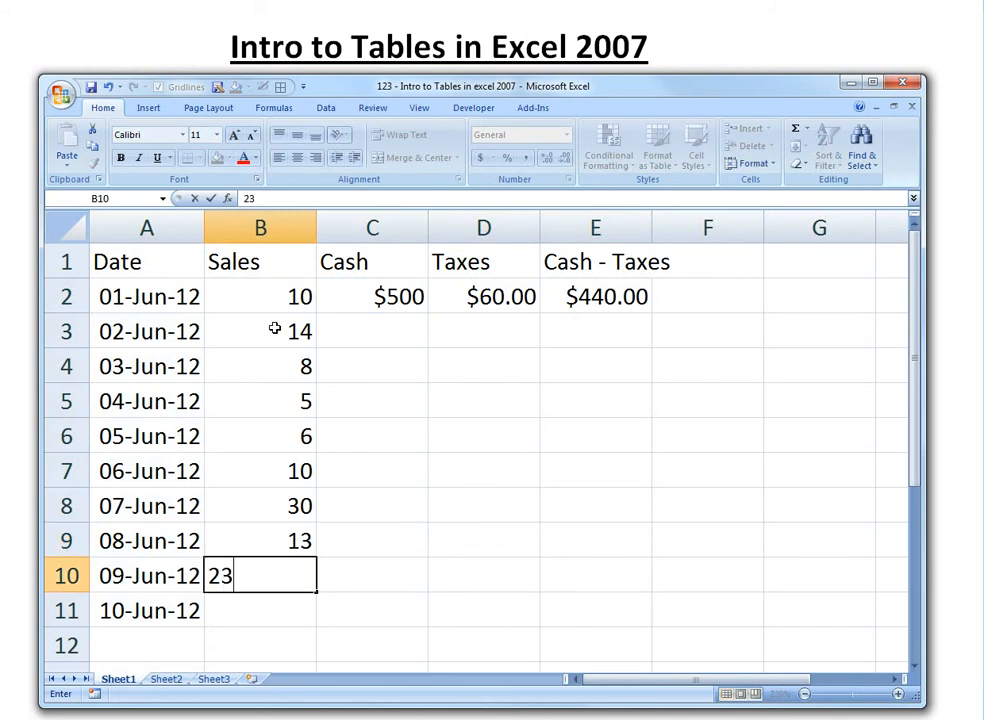
{"action": "key", "text": "Return"}
{"action": "type", "text": "5"}
{"action": "key", "text": "Return"}
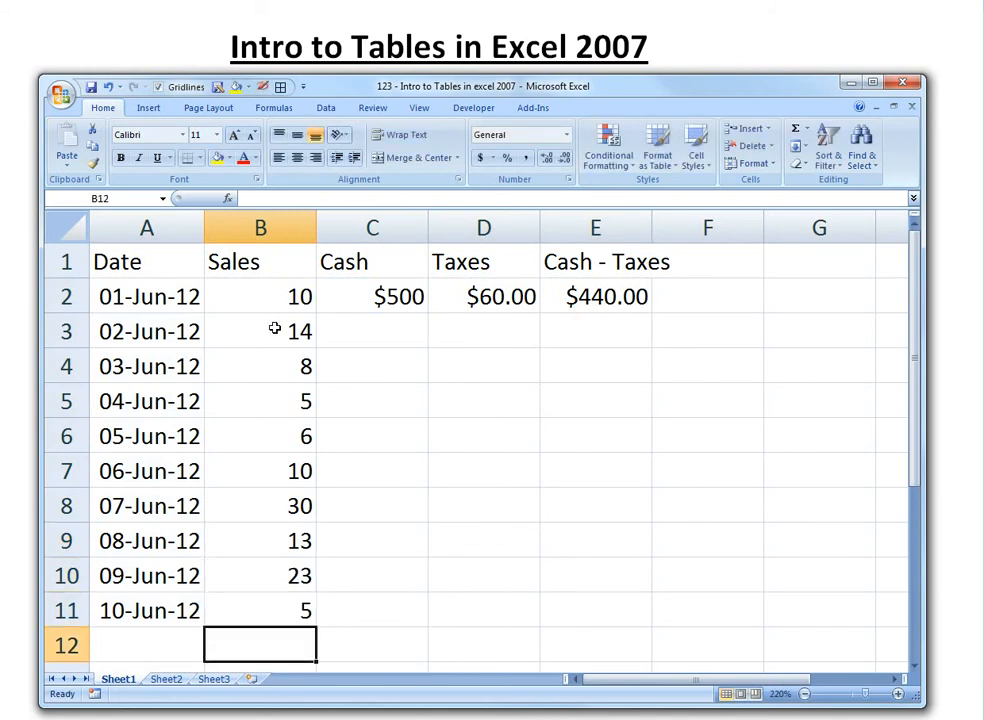
- Enter the cash amounts 400, 300, 4000, 5000, 400, 300, 200, 5000 and 400 in cells C3 to C11
{"action": "left_click", "coordinate": [381, 327]}
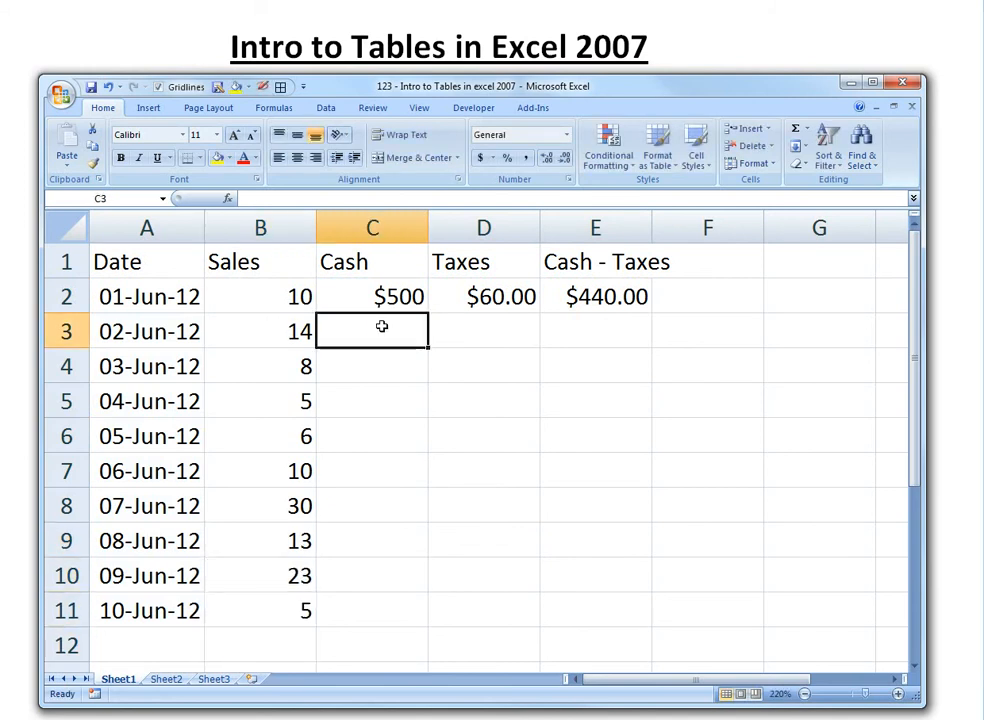
{"action": "type", "text": "400"}
{"action": "key", "text": "Return"}
{"action": "type", "text": "3"}
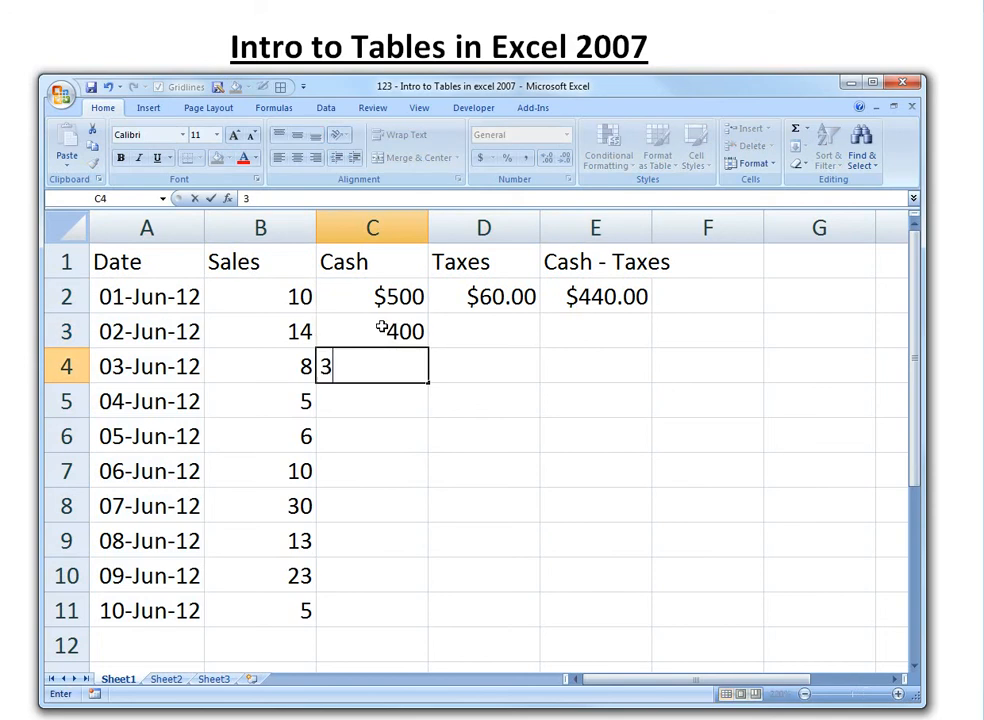
{"action": "type", "text": "00"}
{"action": "key", "text": "Return"}
{"action": "type", "text": "1"}
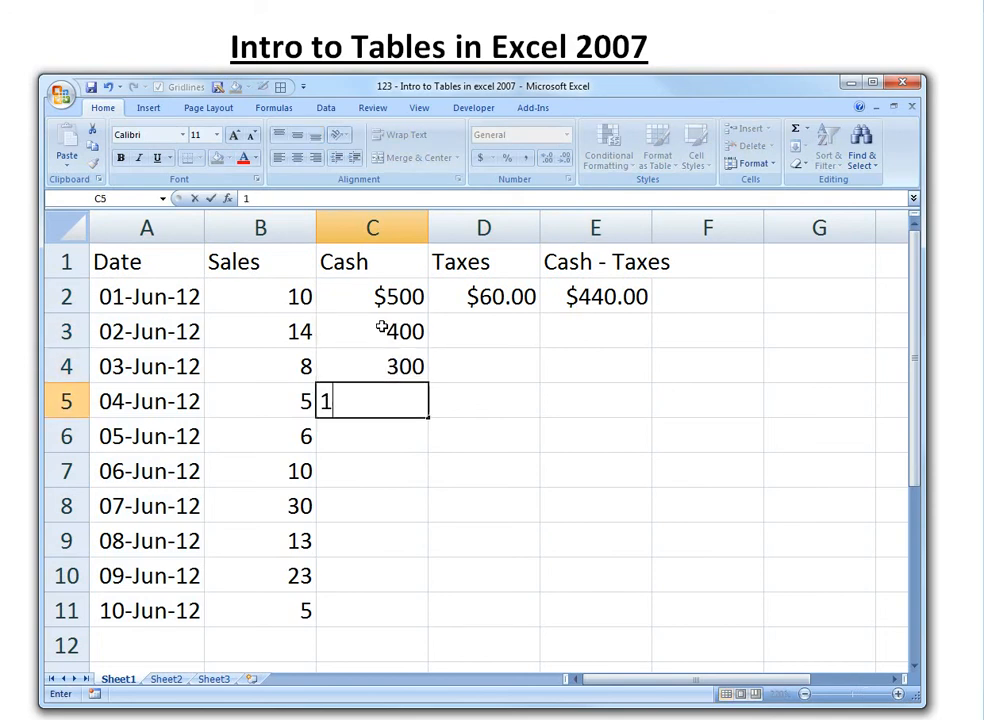
{"action": "key", "text": "BackSpace"}
{"action": "type", "text": "4000"}
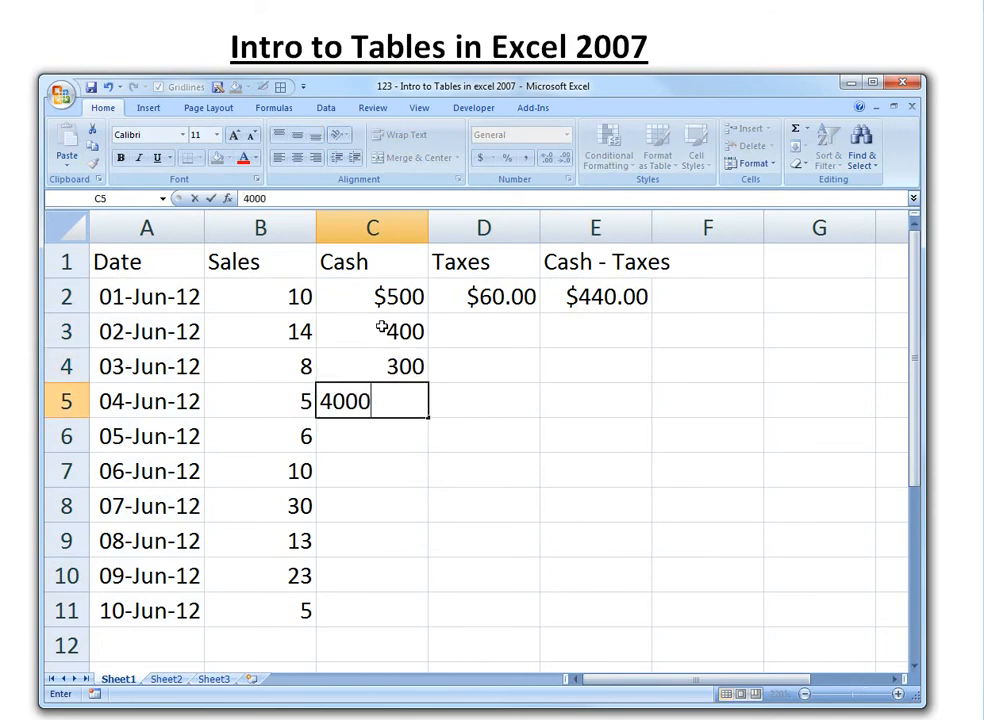
{"action": "key", "text": "Return"}
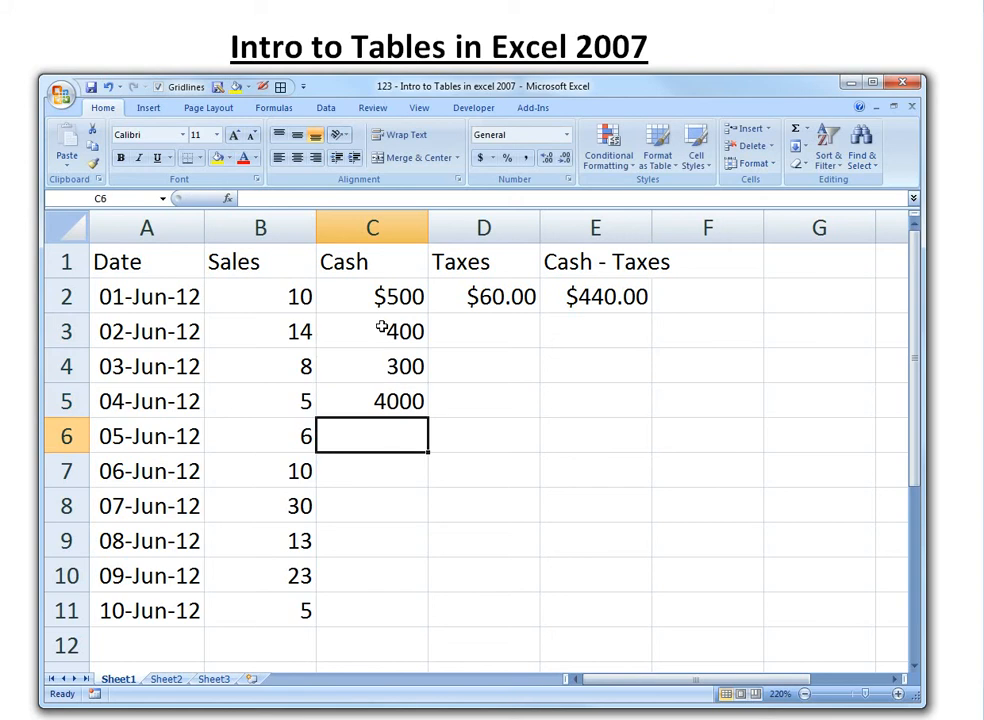
{"action": "type", "text": "500"}
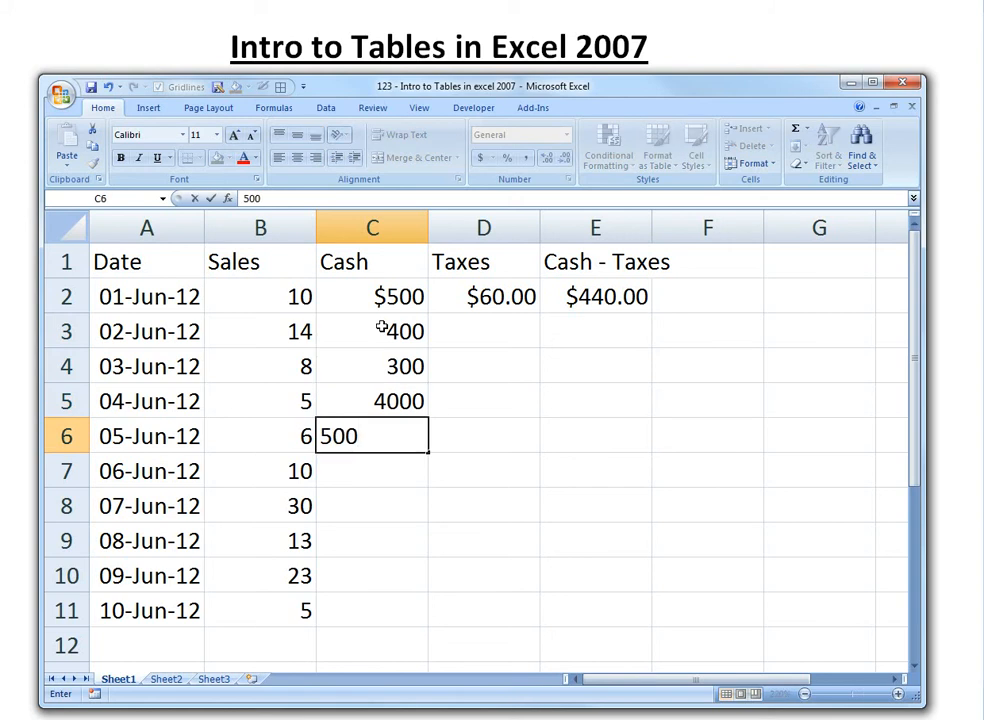
{"action": "type", "text": "0"}
{"action": "key", "text": "Return"}
{"action": "type", "text": "400"}
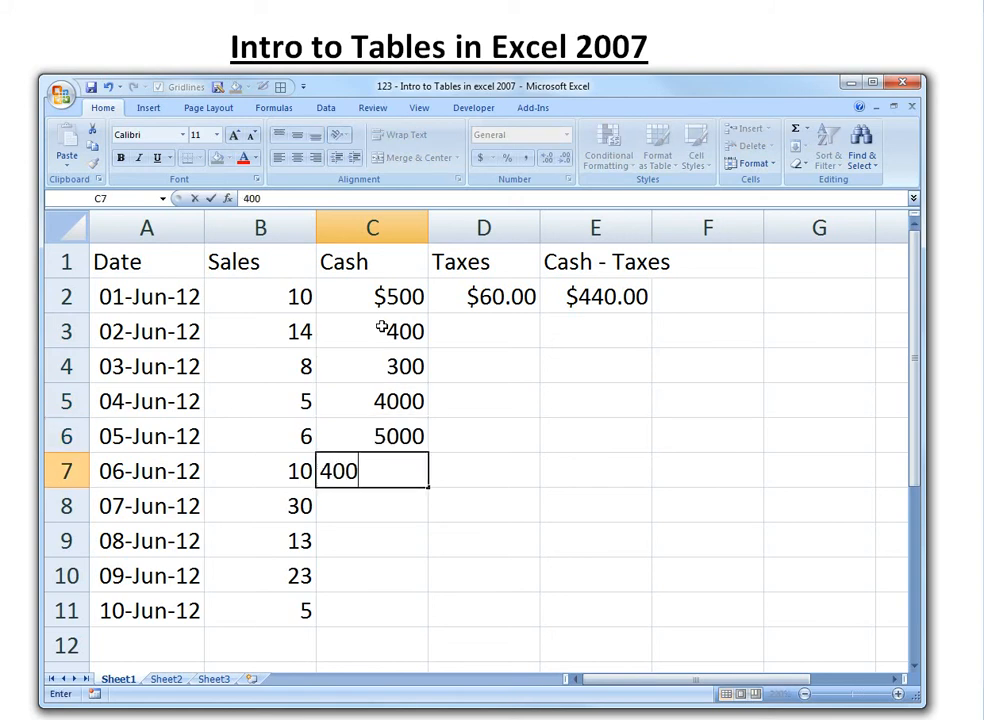
{"action": "key", "text": "Return"}
{"action": "type", "text": "300"}
{"action": "key", "text": "Return"}
{"action": "type", "text": "200"}
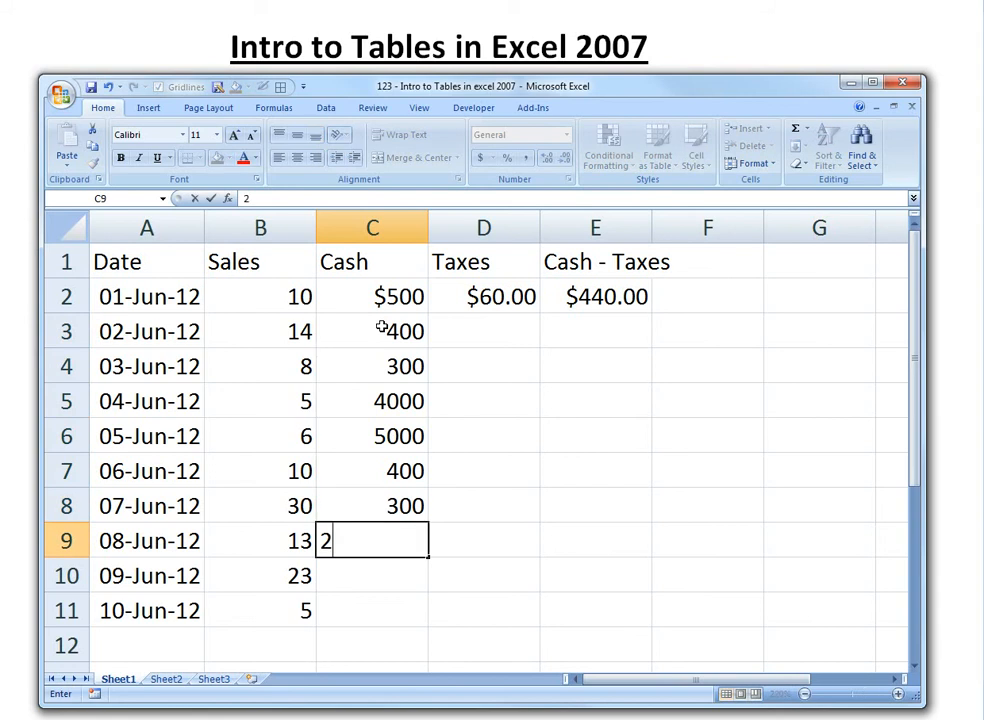
{"action": "key", "text": "Return"}
{"action": "type", "text": "50000"}
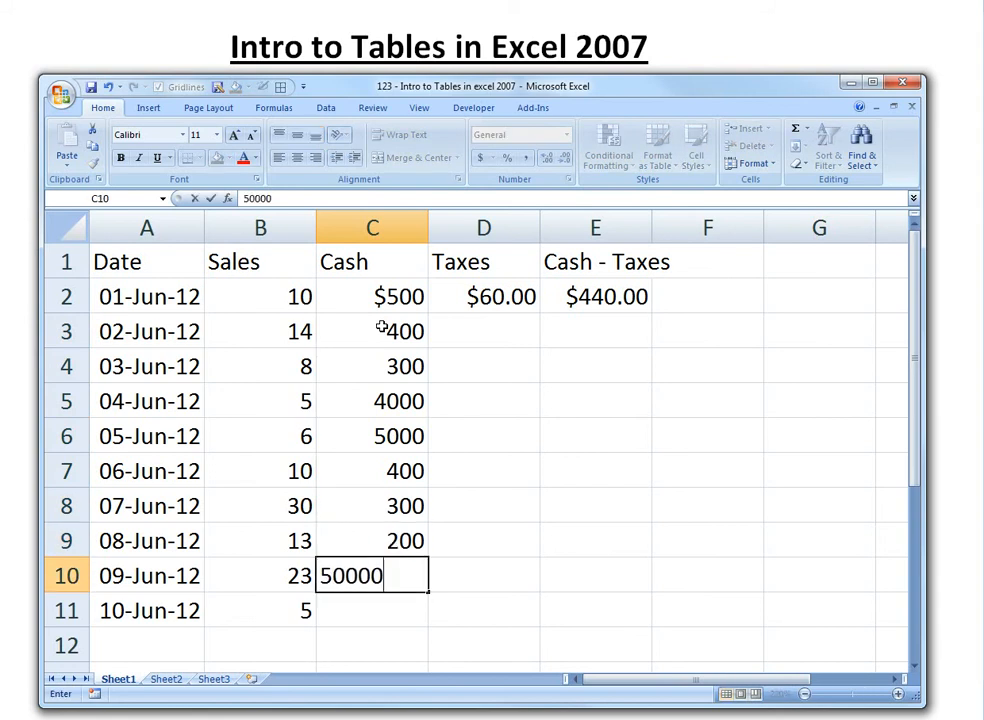
{"action": "key", "text": "BackSpace"}
{"action": "key", "text": "Return"}
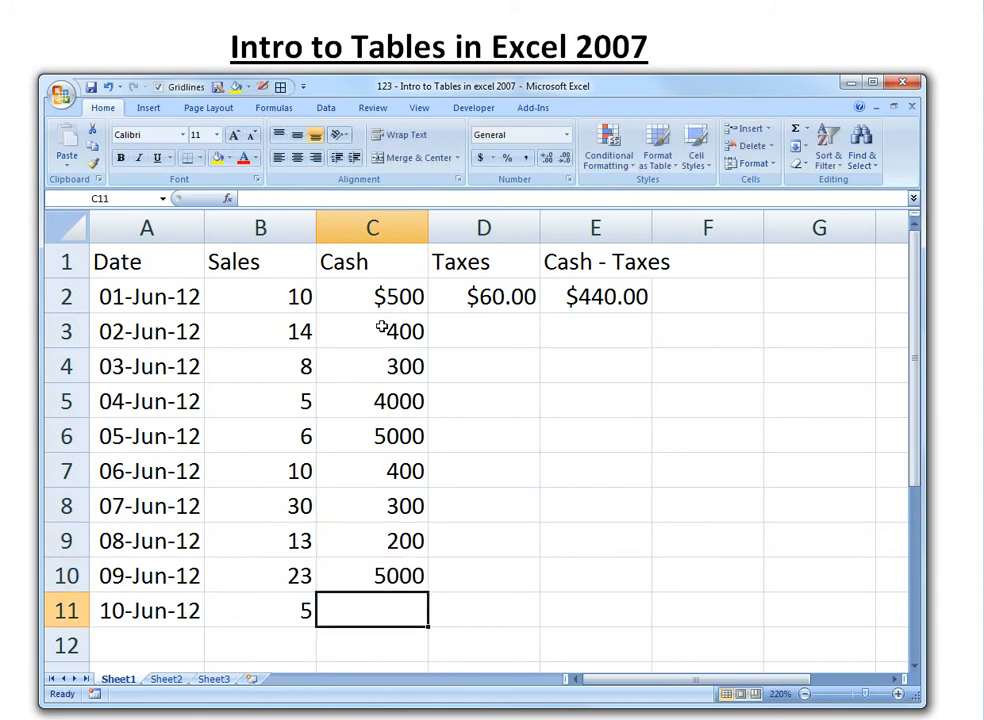
{"action": "type", "text": "400"}
{"action": "key", "text": "Return"}
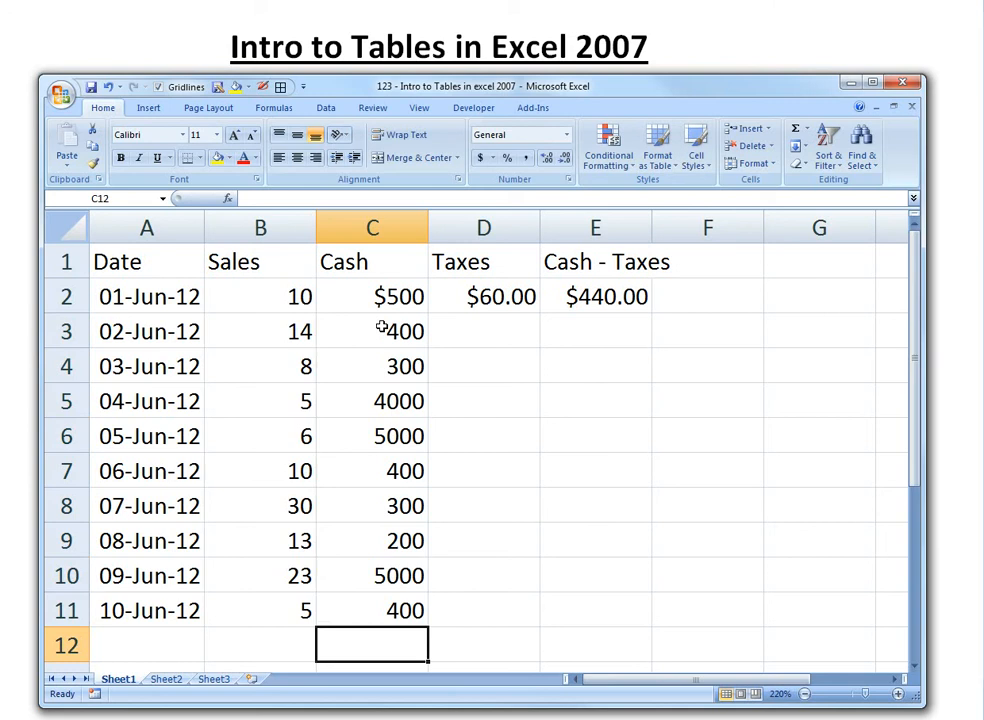
- Fill the Taxes formula from D2 and the Cash - Taxes formula from E2 down to row 11
{"action": "left_click", "coordinate": [505, 309]}
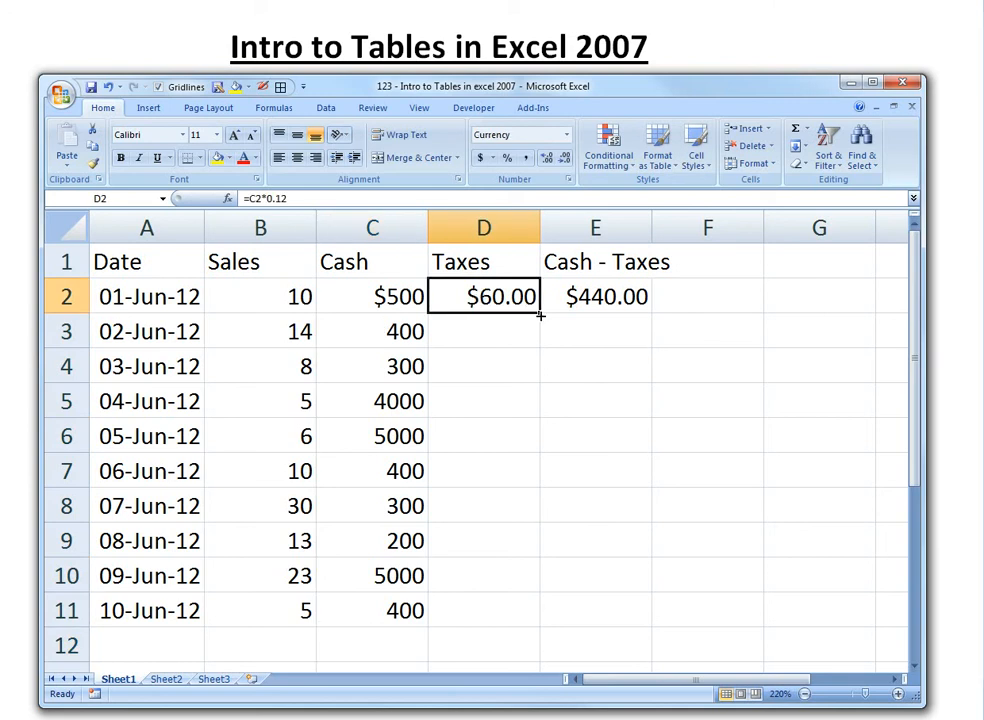
{"action": "double_click", "coordinate": [540, 316]}
{"action": "left_click", "coordinate": [617, 289]}
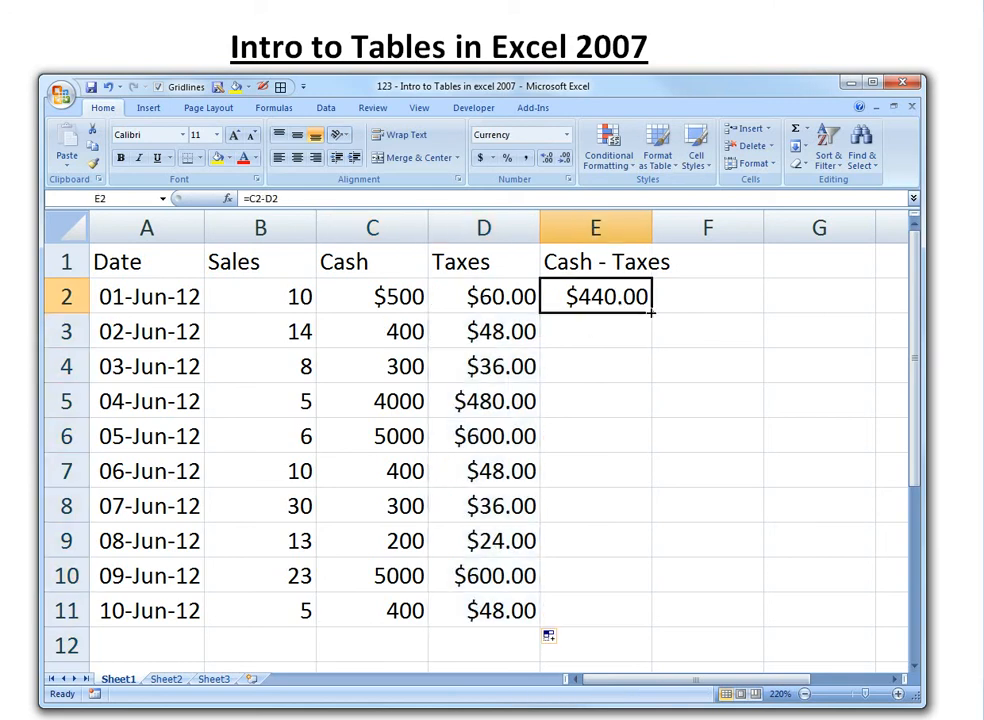
{"action": "double_click", "coordinate": [651, 313]}
{"action": "left_click", "coordinate": [452, 330]}
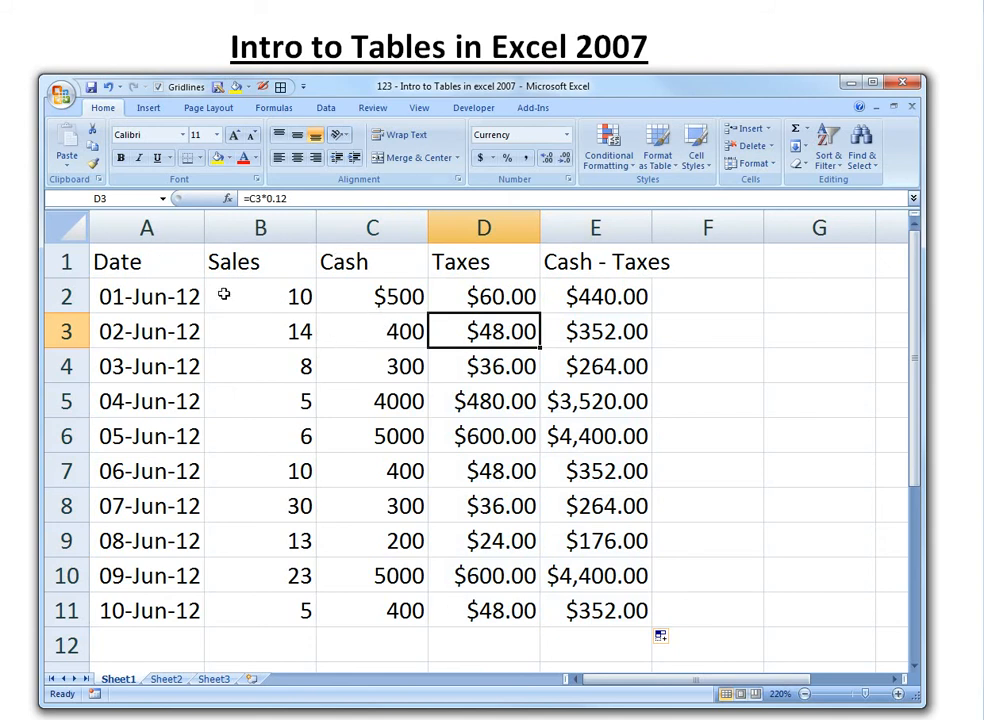
- Try creating a table with headers from the range A1:E11, and undo it
{"action": "left_click", "coordinate": [166, 266]}
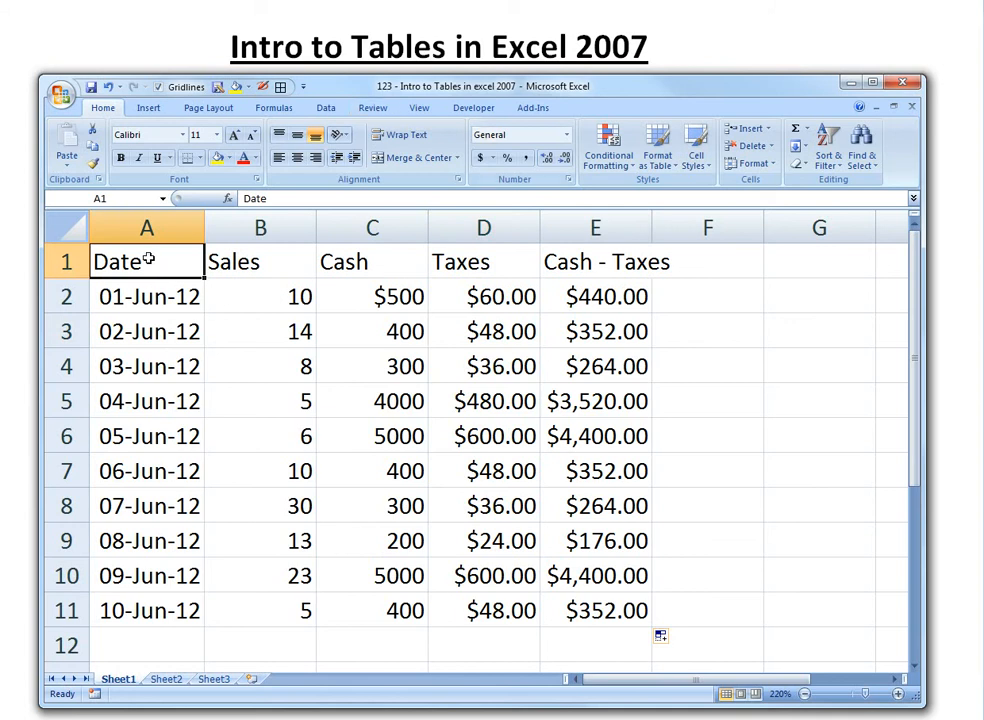
{"action": "left_click_drag", "start_coordinate": [145, 257], "coordinate": [628, 606]}
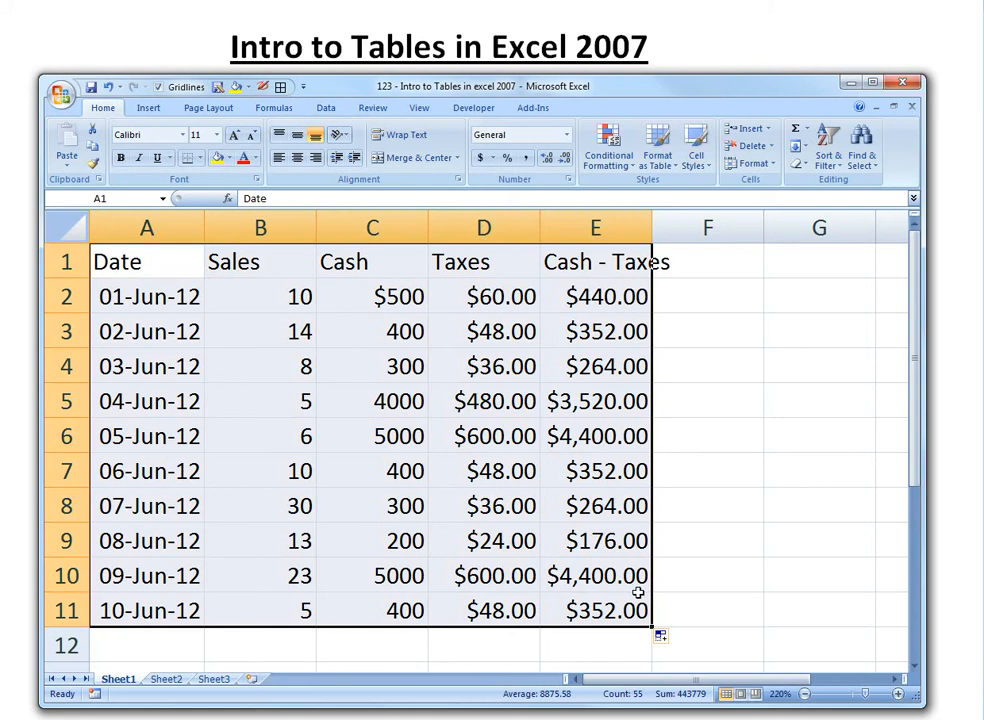
{"action": "key", "text": "ctrl+t"}
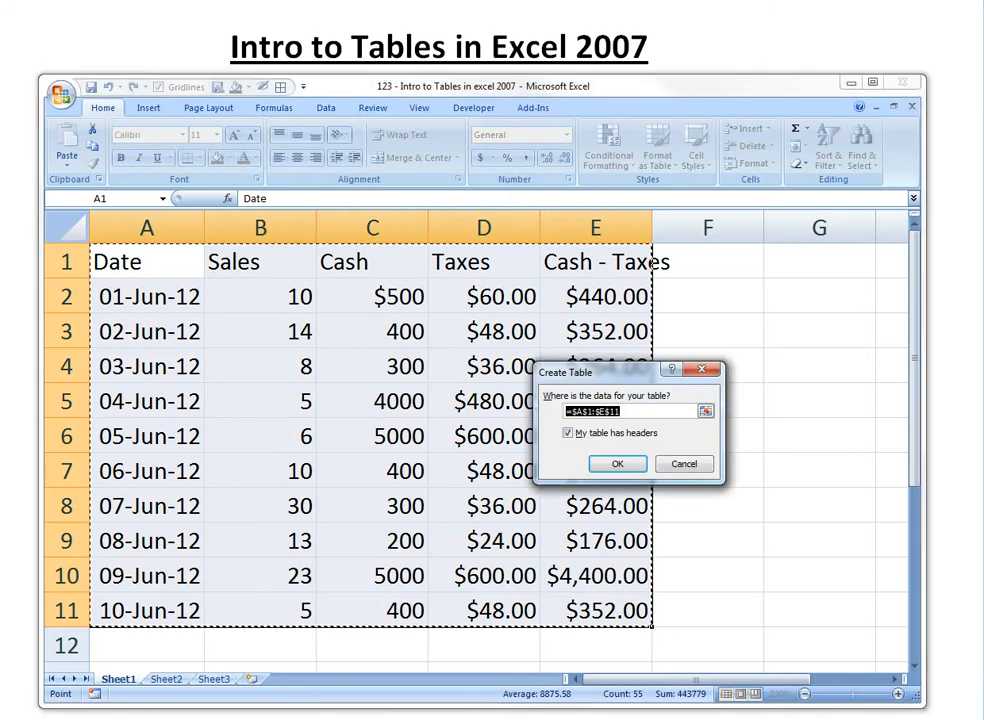
{"action": "left_click", "coordinate": [617, 464]}
{"action": "key", "text": "ctrl+z"}
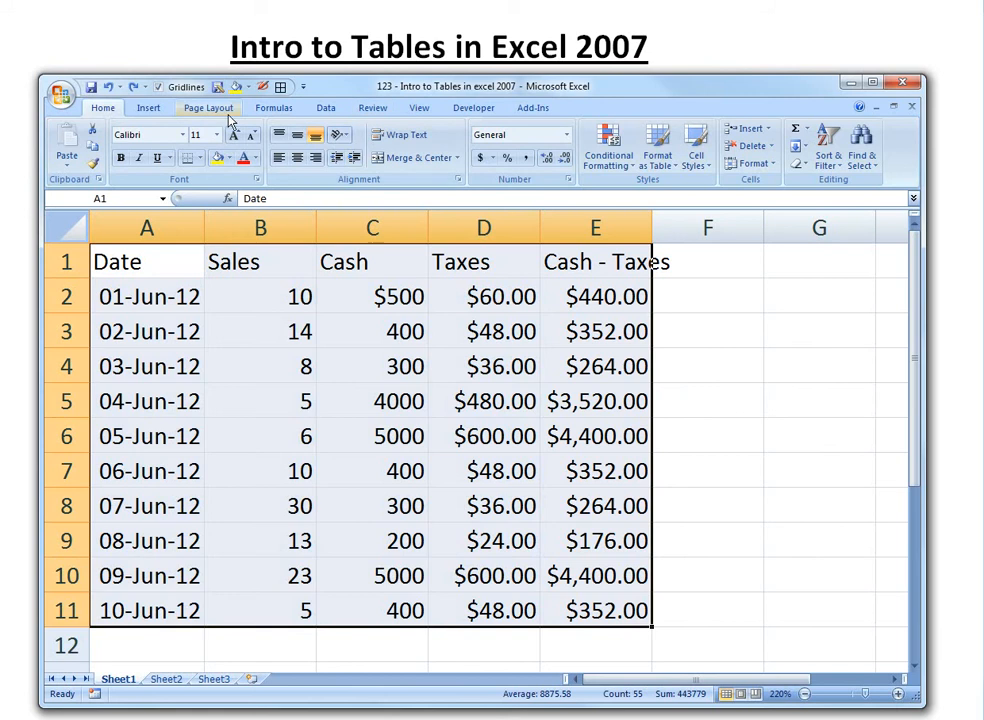
- Try creating a table from A1:E11 without treating the first row as headers, and undo it
{"action": "left_click", "coordinate": [149, 108]}
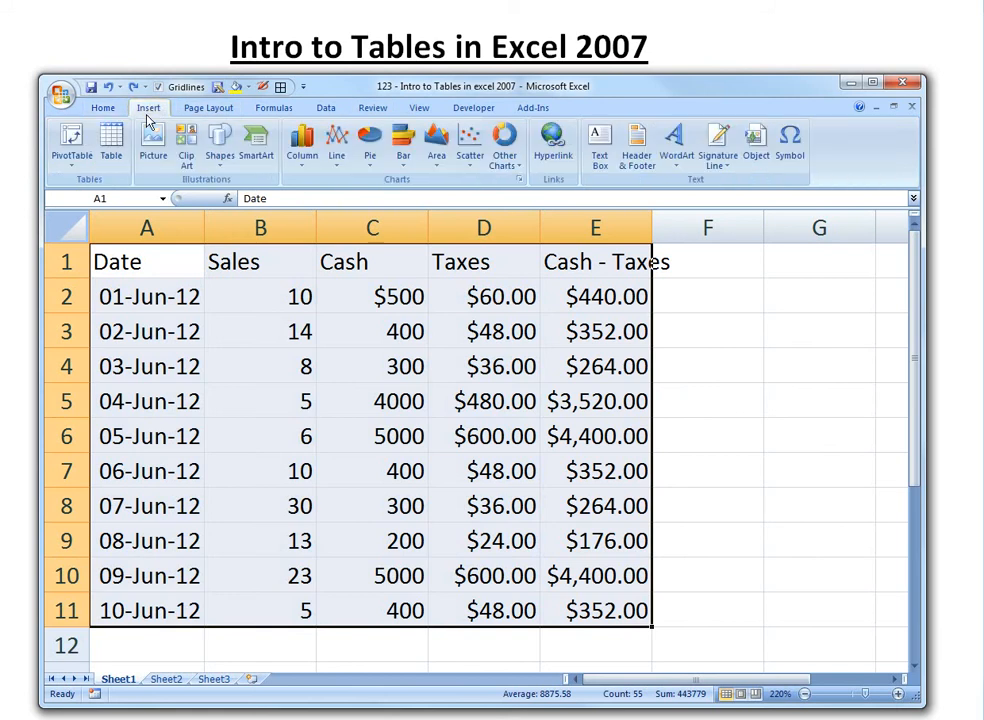
{"action": "left_click", "coordinate": [111, 150]}
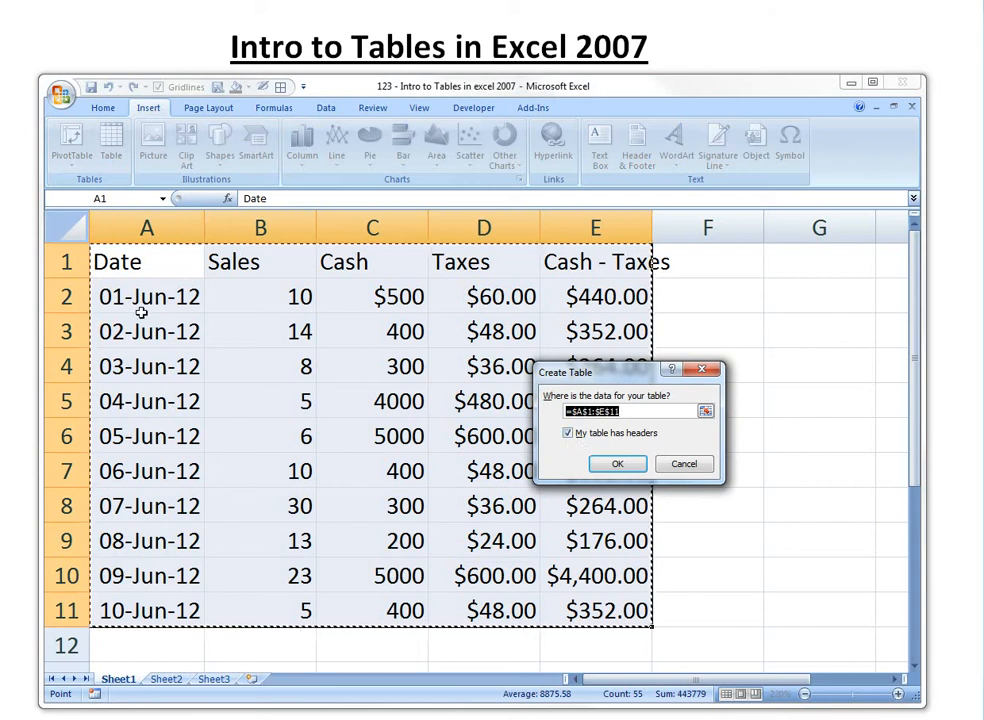
{"action": "left_click", "coordinate": [567, 433]}
{"action": "left_click", "coordinate": [603, 464]}
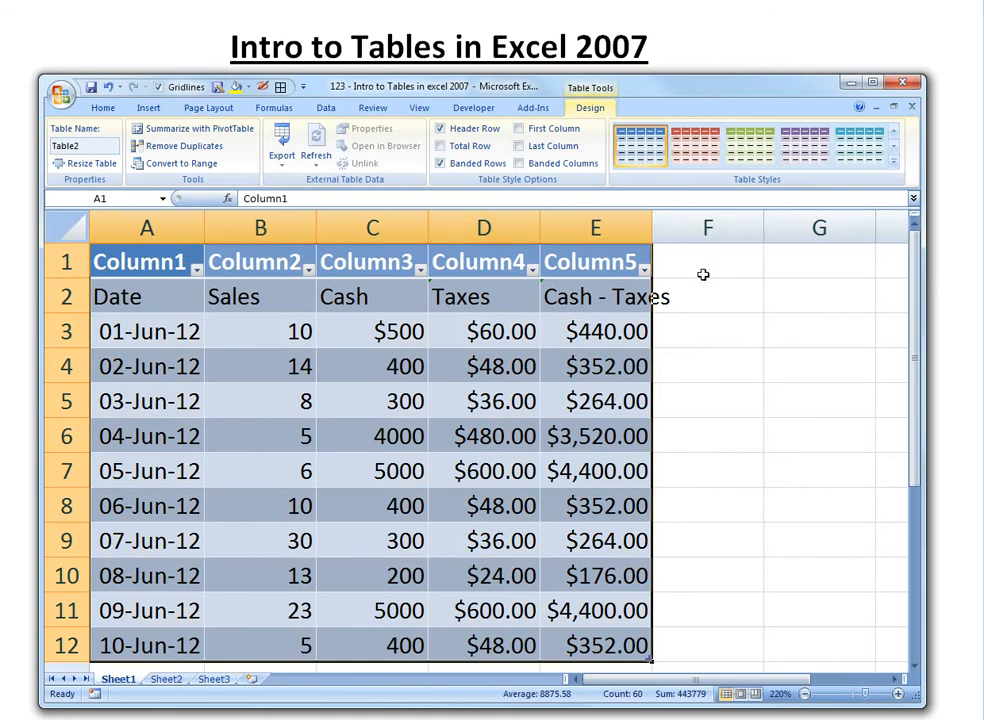
{"action": "key", "text": "ctrl+z"}
- Create a table from the range A1:E11, using the first row as headers
{"action": "left_click", "coordinate": [148, 107]}
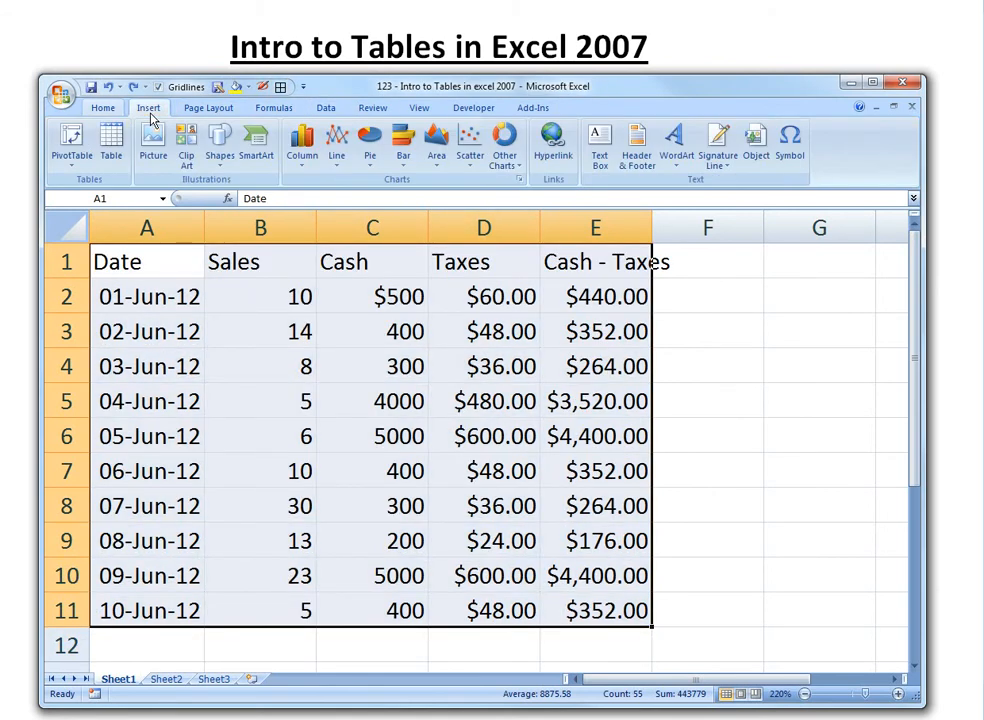
{"action": "left_click", "coordinate": [111, 145]}
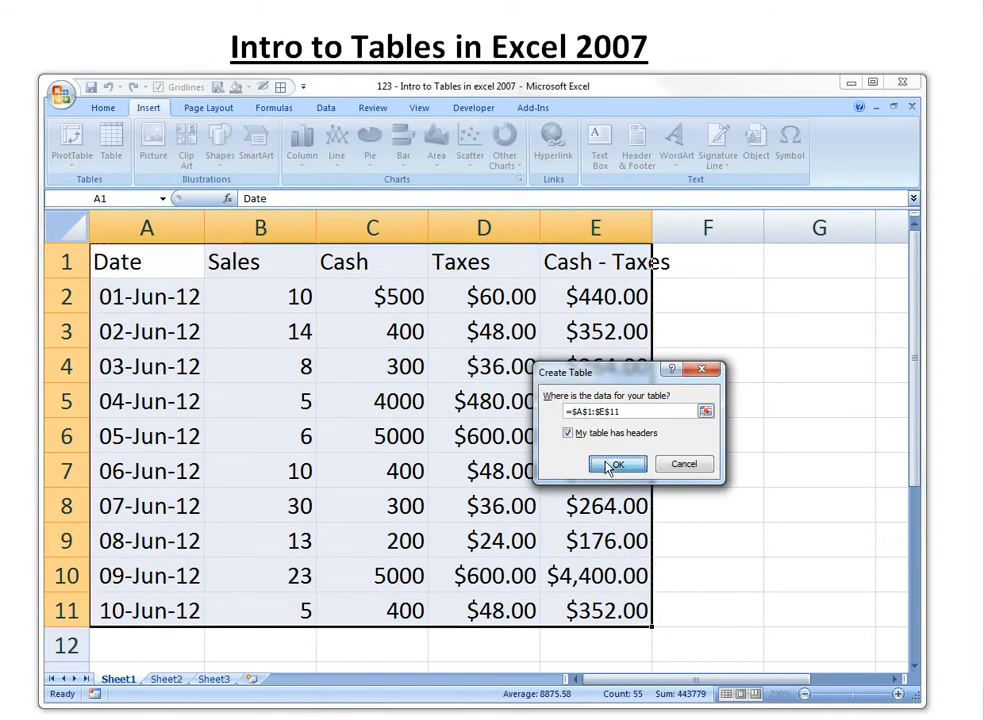
{"action": "left_click", "coordinate": [617, 463]}
{"action": "left_click", "coordinate": [265, 372]}
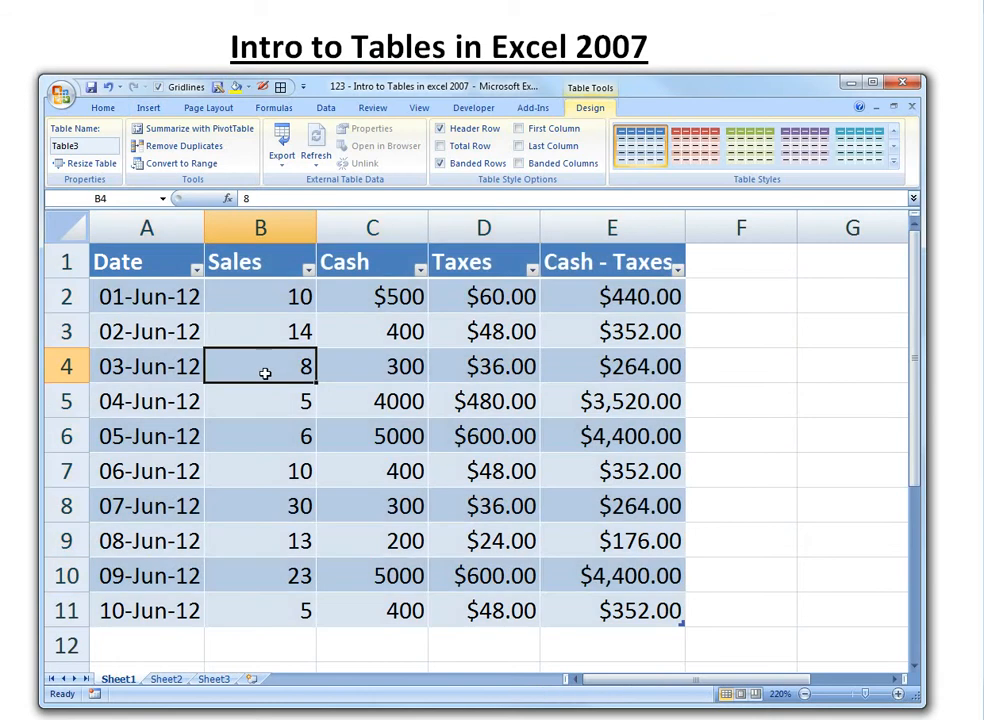
{"action": "left_click", "coordinate": [150, 263]}
- Apply the light black-and-grey banded table style to the sales table
{"action": "left_click", "coordinate": [804, 385]}
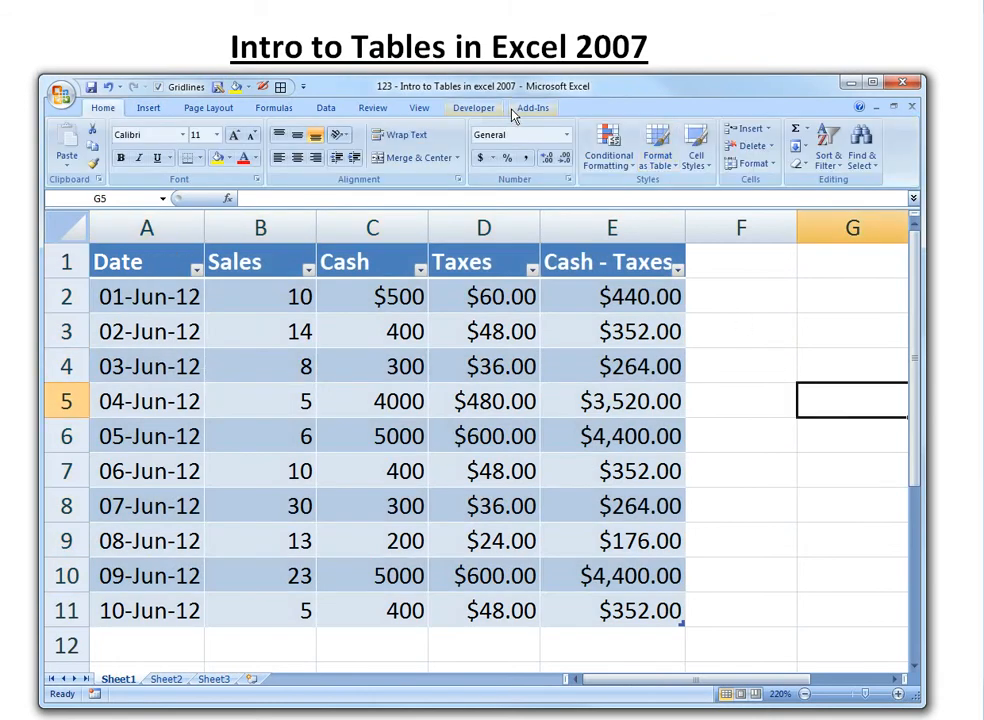
{"action": "left_click", "coordinate": [452, 401]}
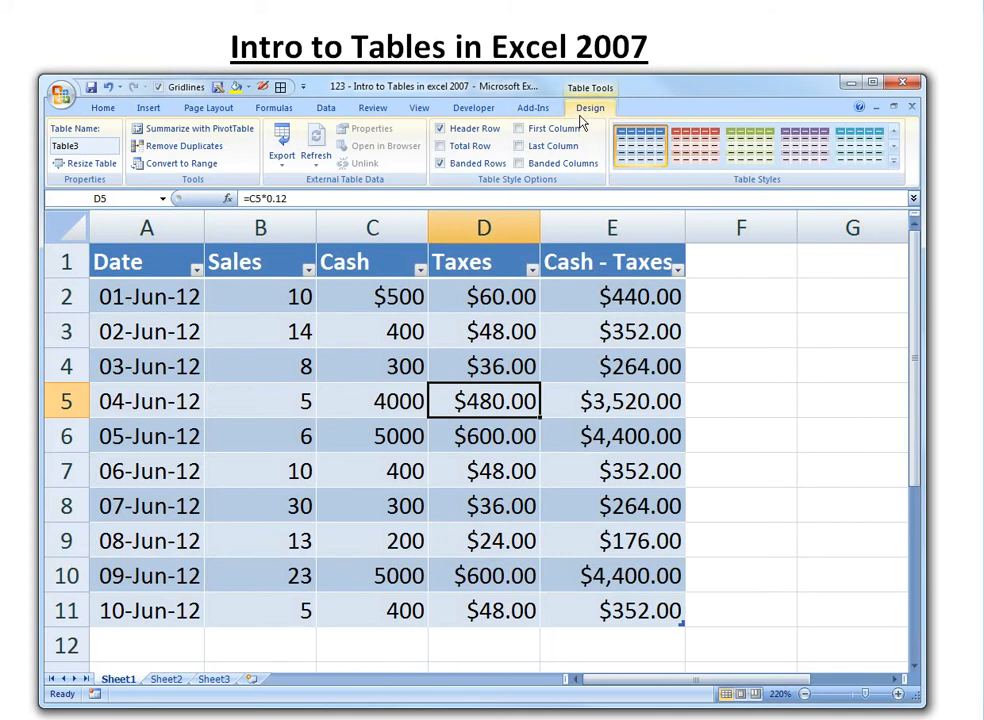
{"action": "left_click", "coordinate": [894, 162]}
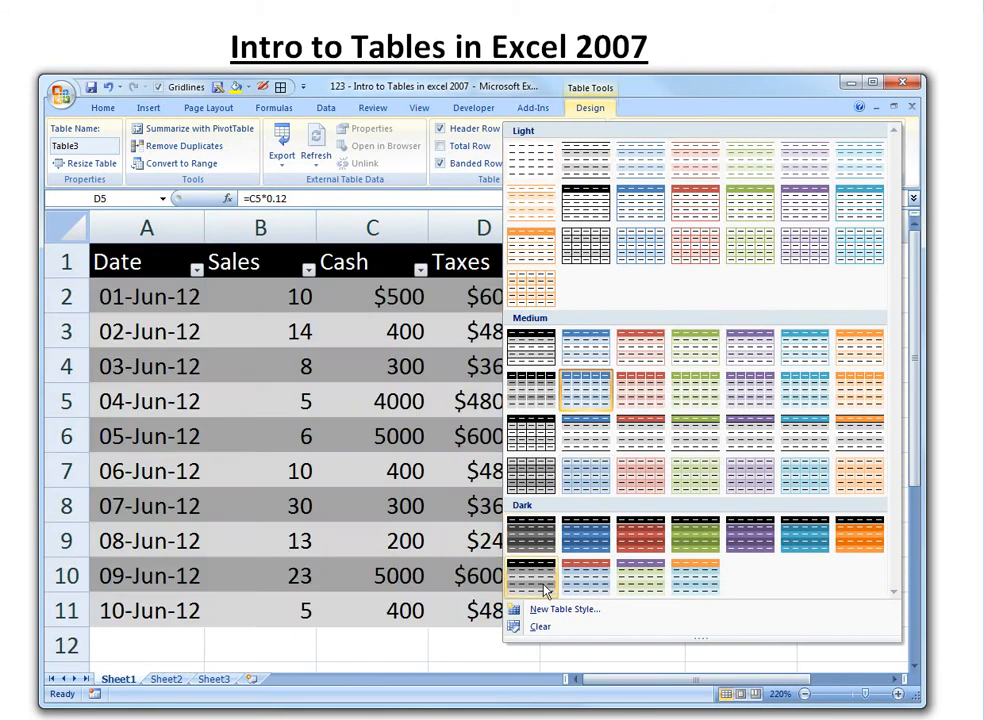
{"action": "left_click", "coordinate": [582, 150]}
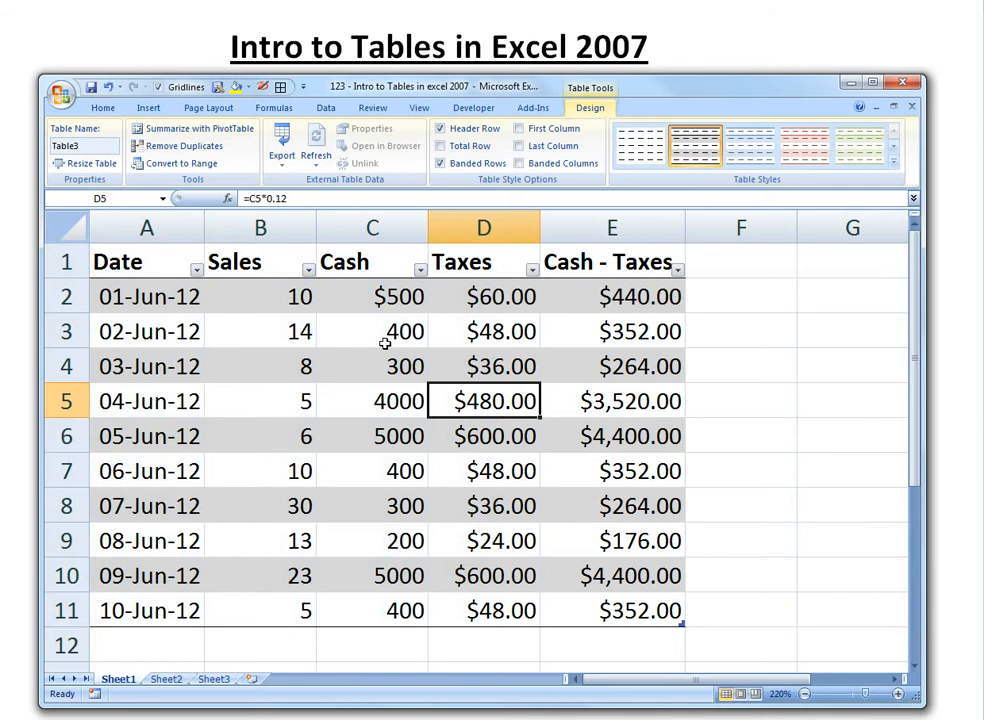
{"action": "left_click", "coordinate": [484, 331]}
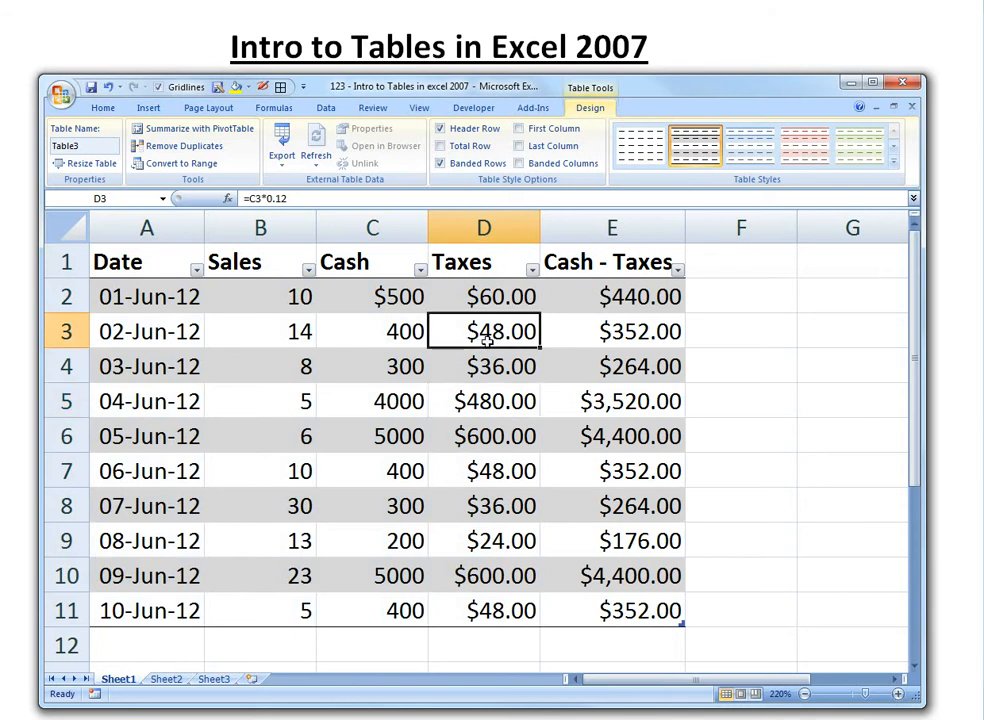
{"action": "left_click", "coordinate": [196, 270]}
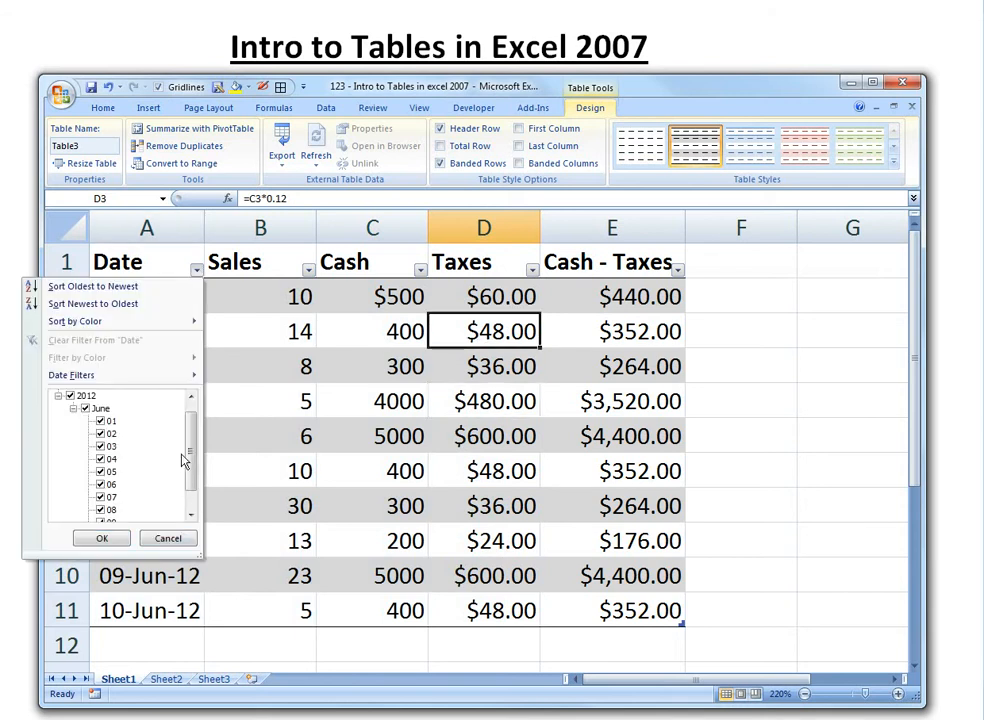
{"action": "left_click_drag", "start_coordinate": [192, 457], "coordinate": [195, 496]}
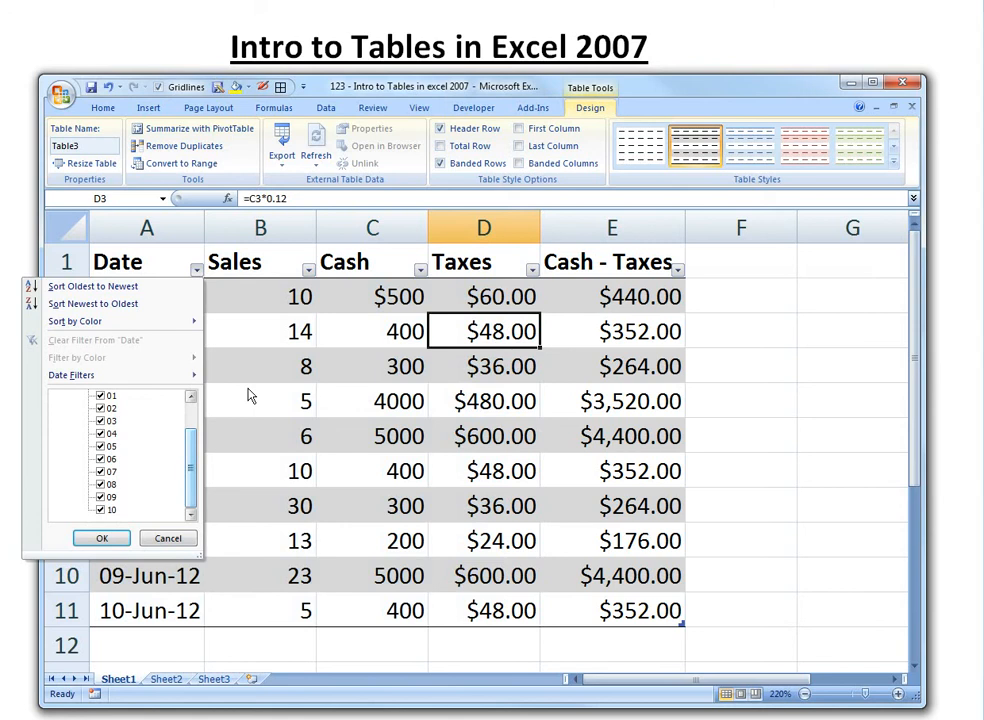
{"action": "key", "text": "Escape"}
- Sort the table by the Date column from newest to oldest
{"action": "left_click", "coordinate": [197, 270]}
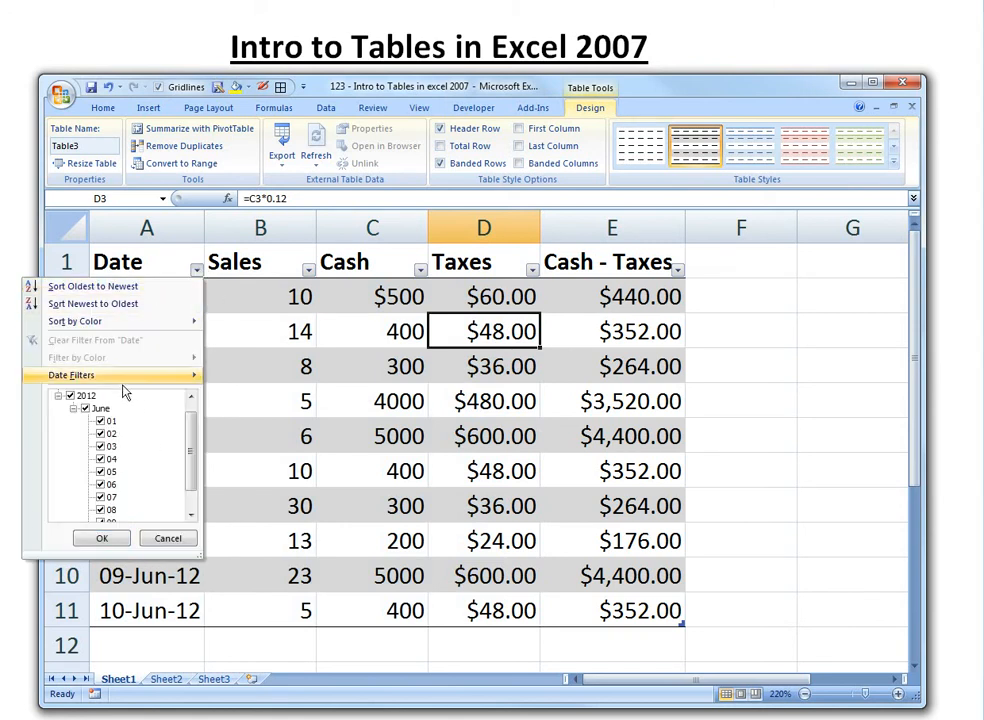
{"action": "left_click", "coordinate": [95, 303]}
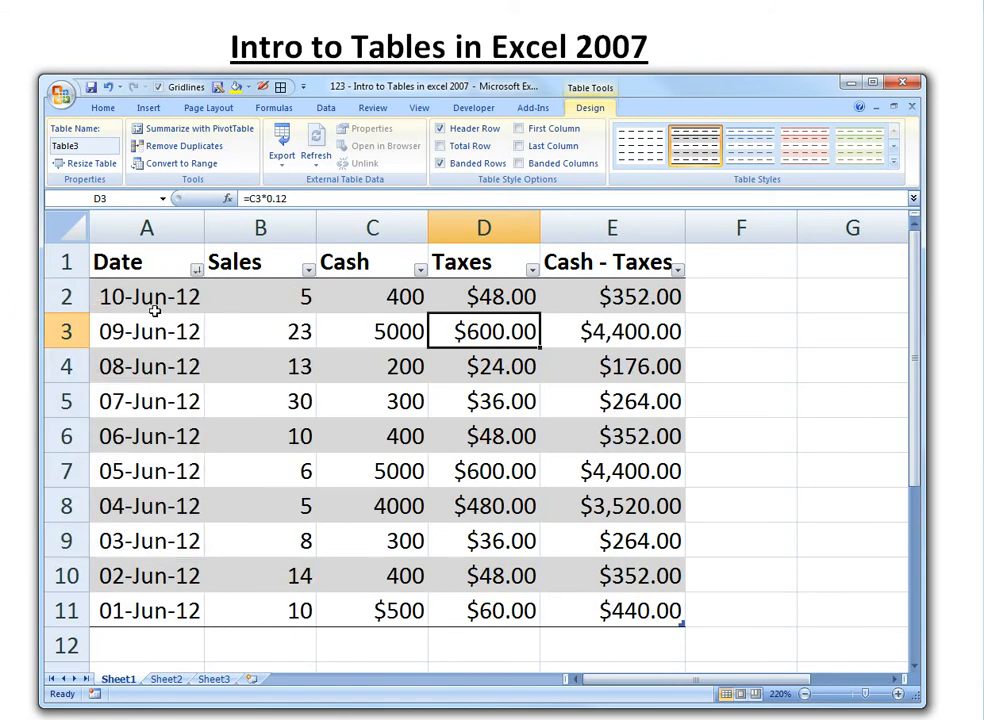
- Filter the Sales column to show only rows with the value 30
{"action": "left_click", "coordinate": [308, 270]}
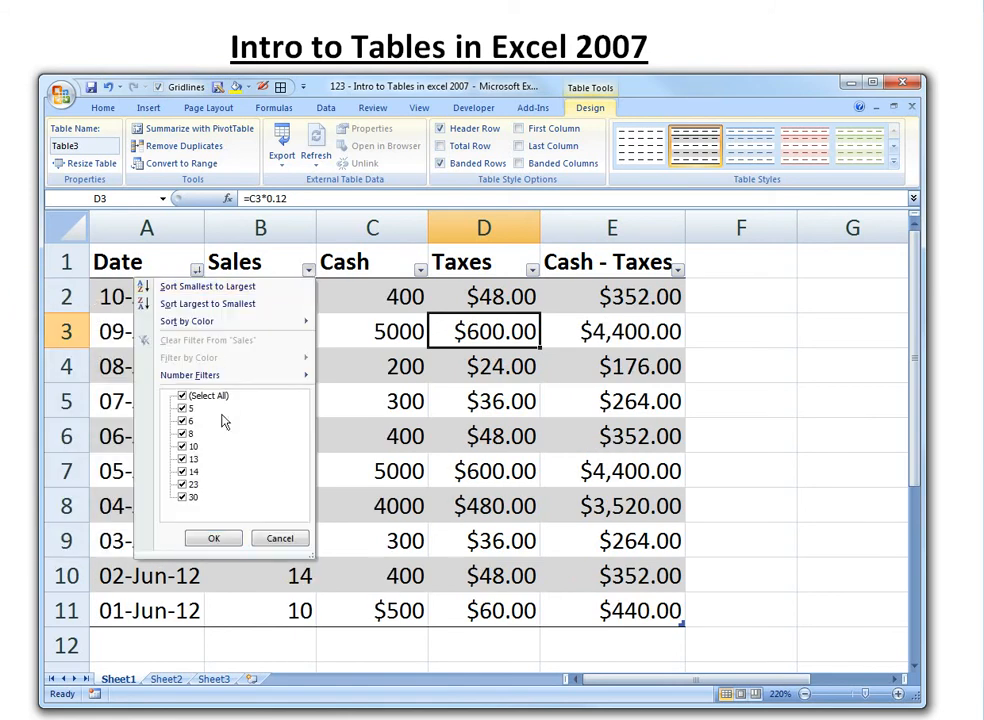
{"action": "left_click", "coordinate": [182, 397]}
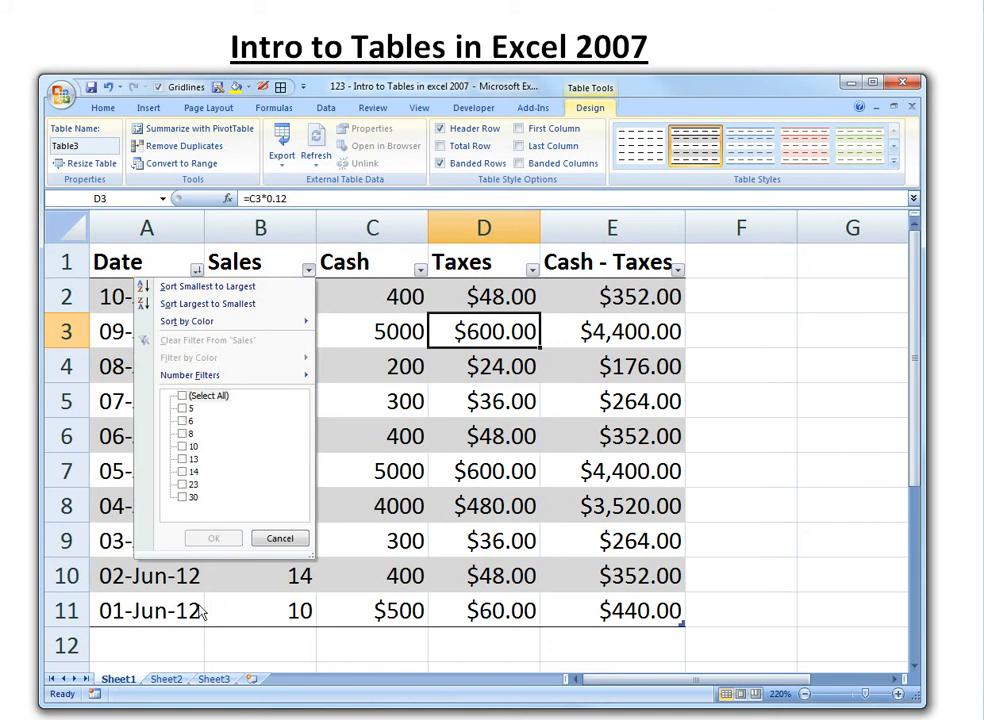
{"action": "left_click", "coordinate": [182, 397]}
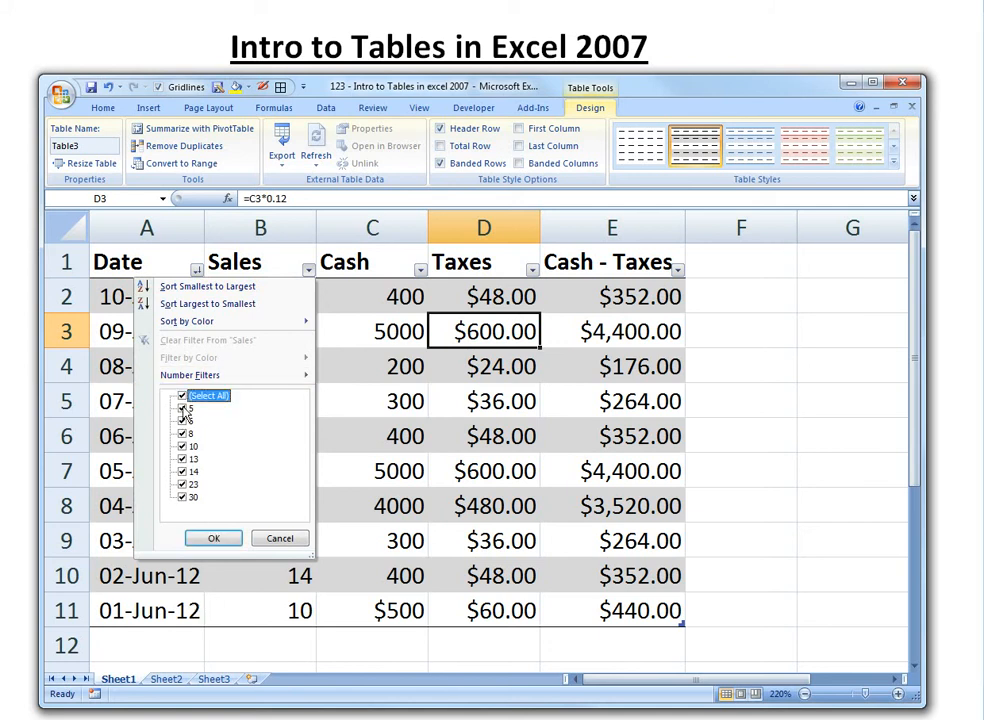
{"action": "left_click", "coordinate": [182, 397]}
{"action": "left_click", "coordinate": [182, 497]}
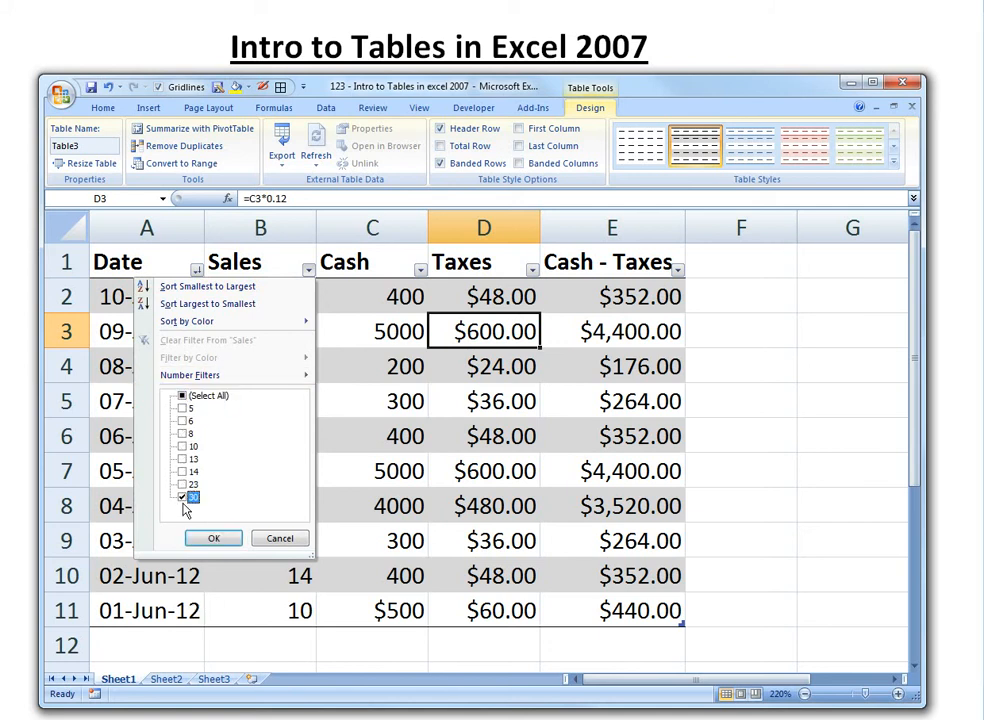
{"action": "left_click", "coordinate": [213, 539]}
- Replace the Sales filter with a custom number filter using the "is greater than" condition, and check the filtered Sales values
{"action": "left_click", "coordinate": [308, 269]}
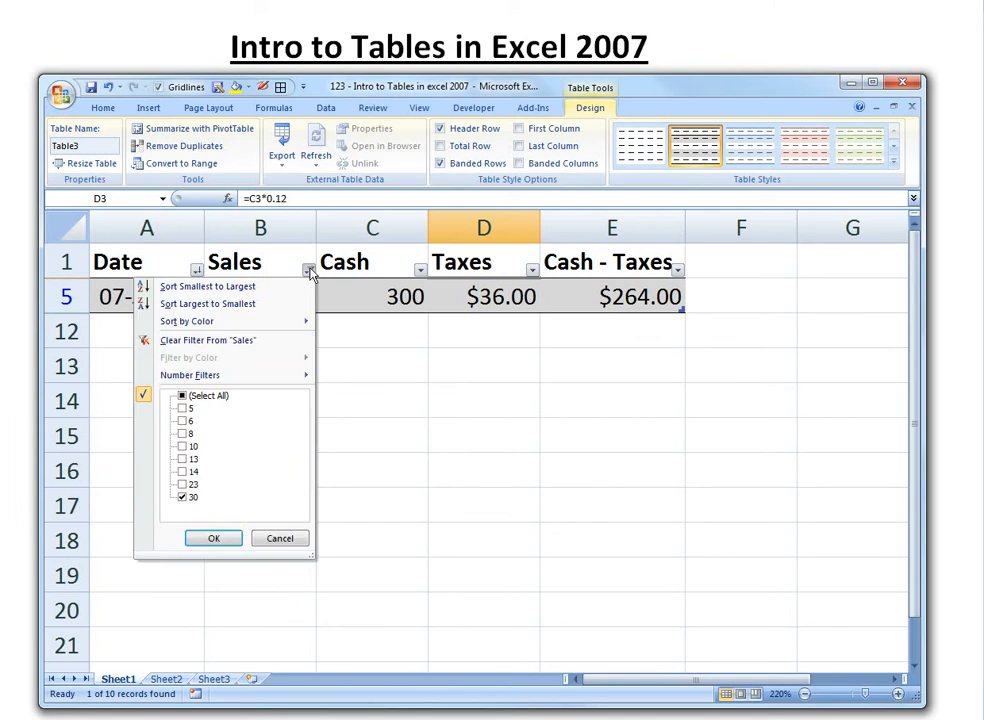
{"action": "left_click", "coordinate": [197, 400]}
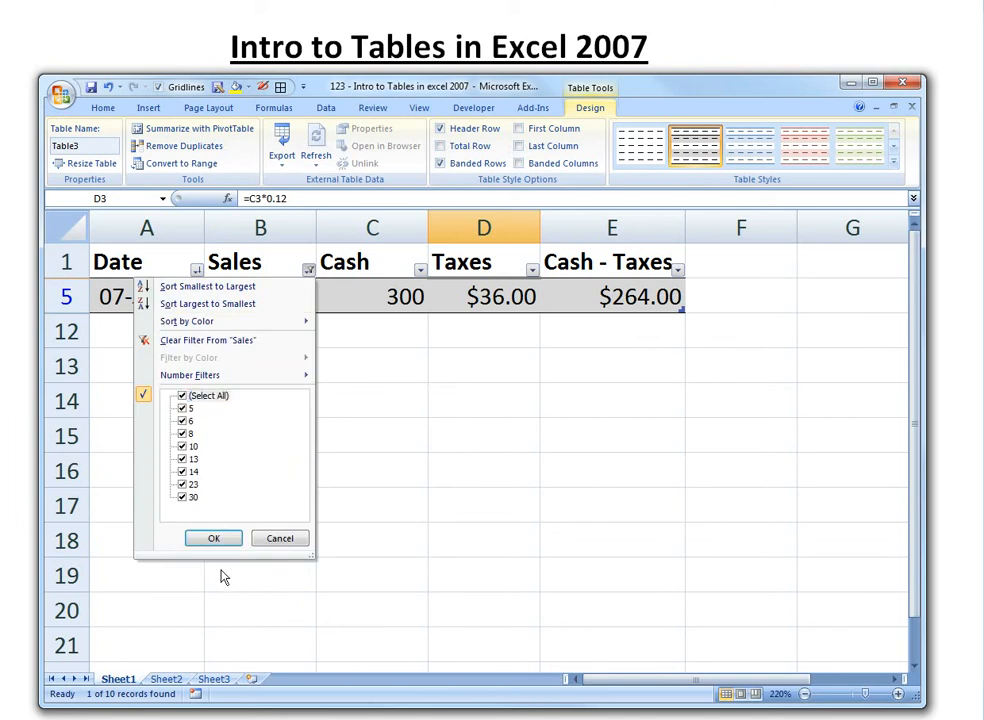
{"action": "mouse_move", "coordinate": [215, 325]}
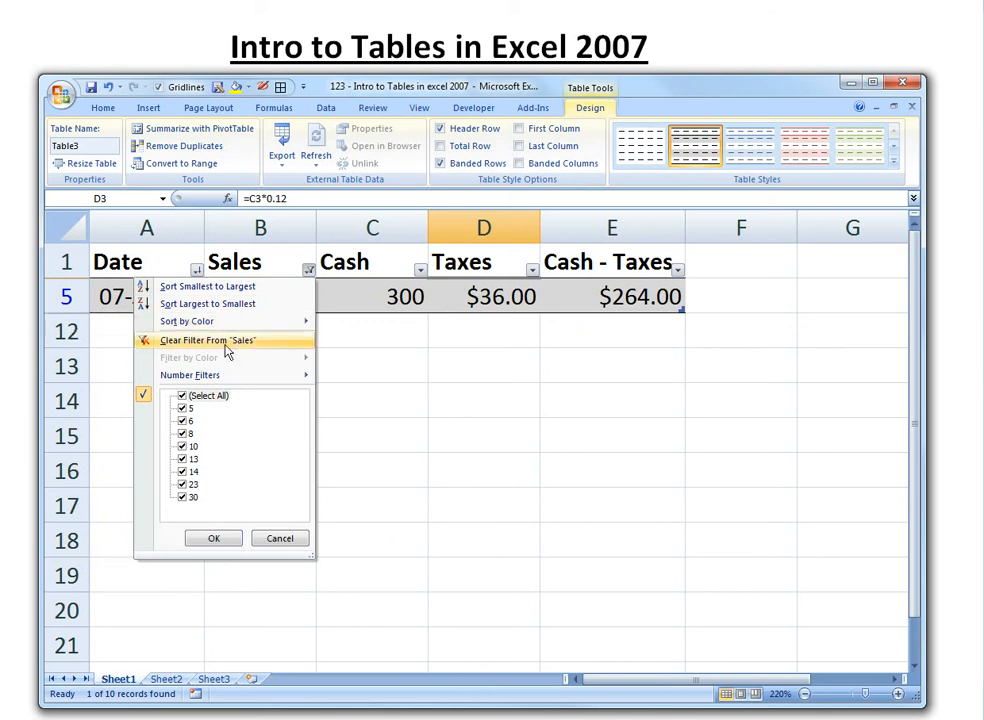
{"action": "mouse_move", "coordinate": [257, 380]}
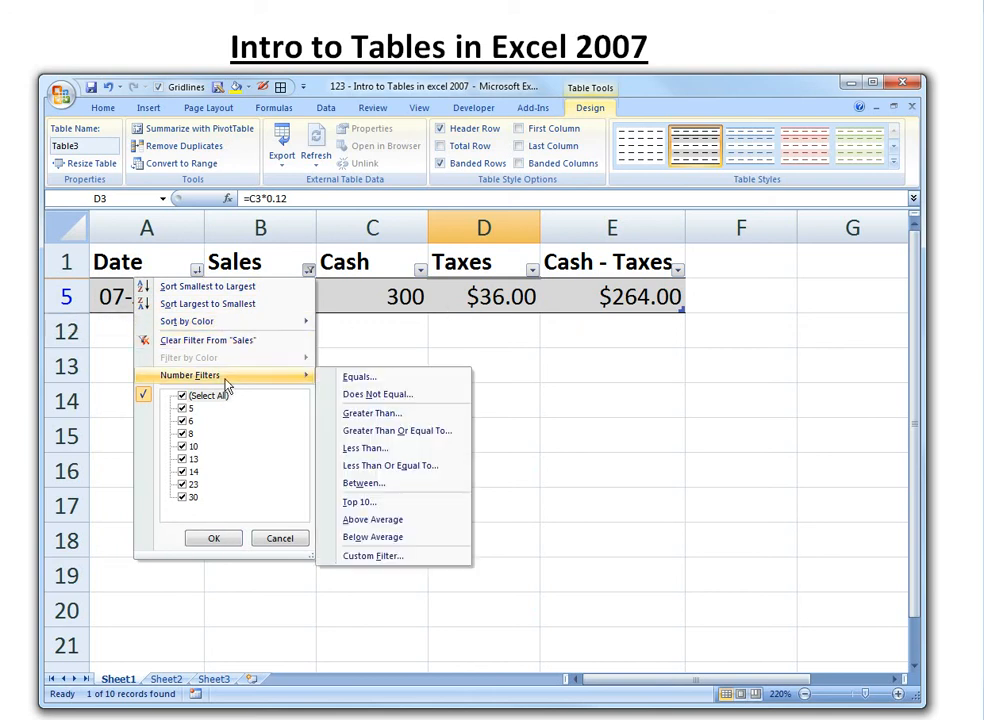
{"action": "left_click", "coordinate": [358, 378]}
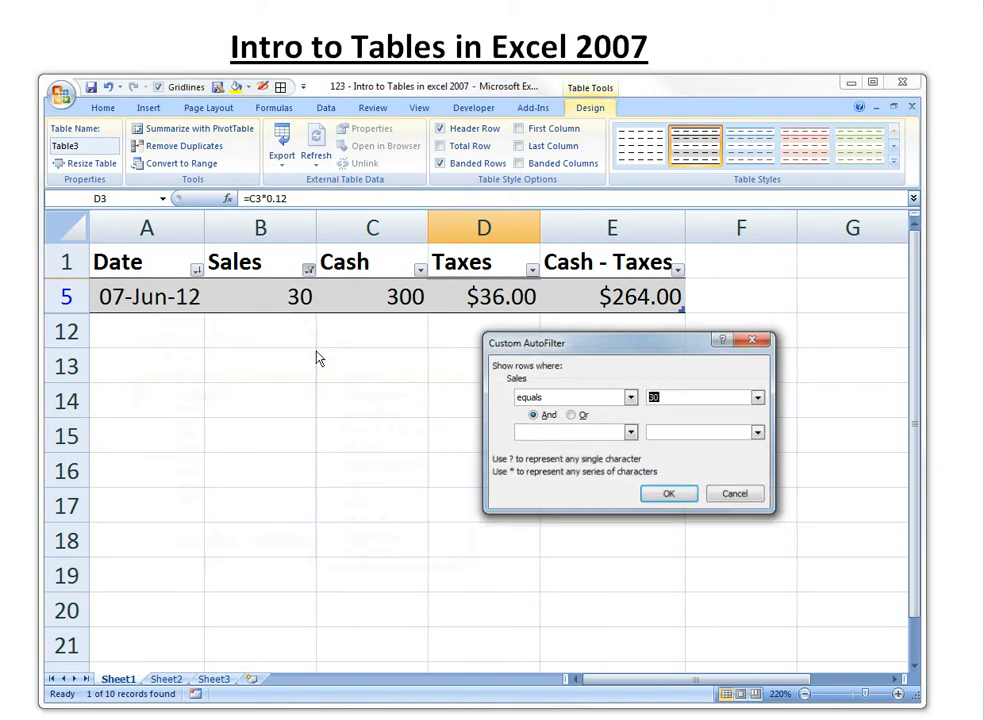
{"action": "left_click", "coordinate": [630, 397]}
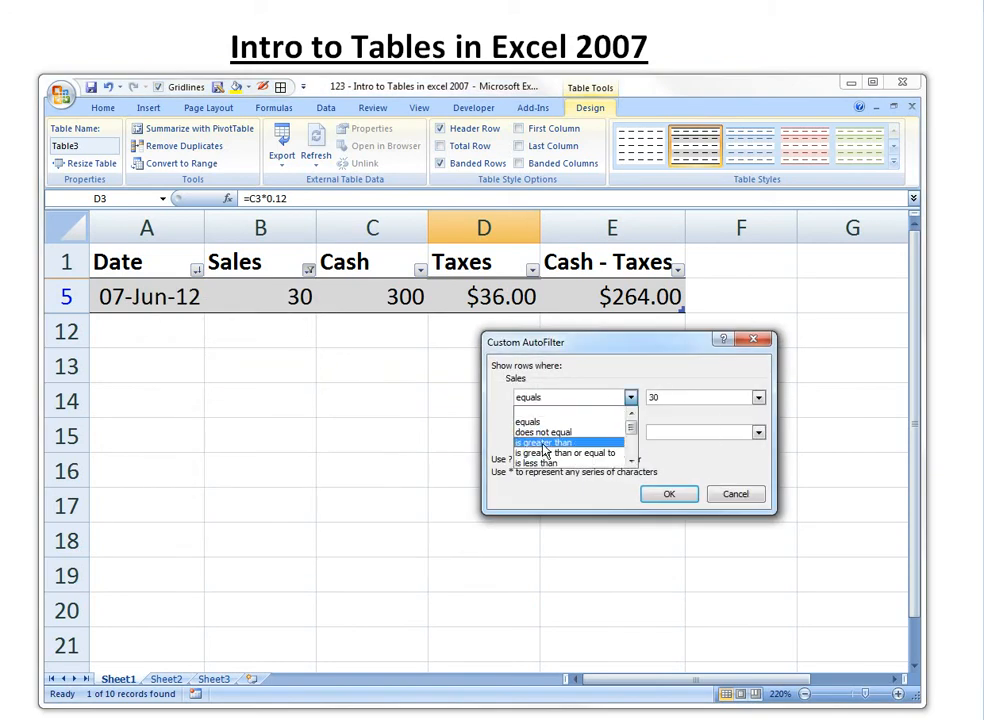
{"action": "left_click", "coordinate": [543, 442]}
{"action": "key", "text": "Tab"}
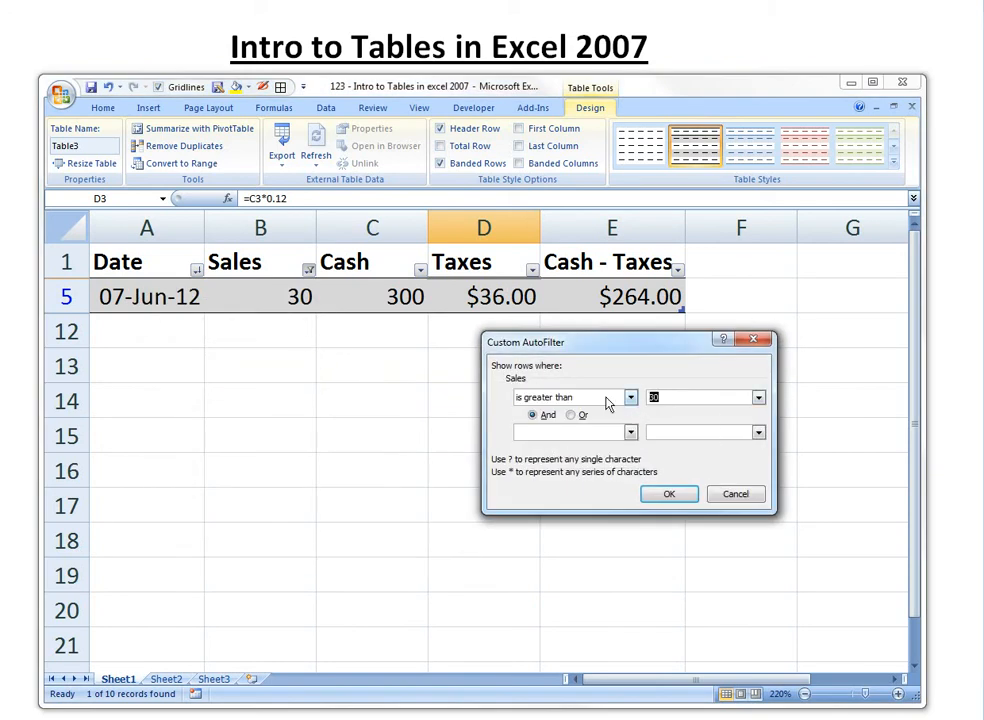
{"action": "key", "text": "Return"}
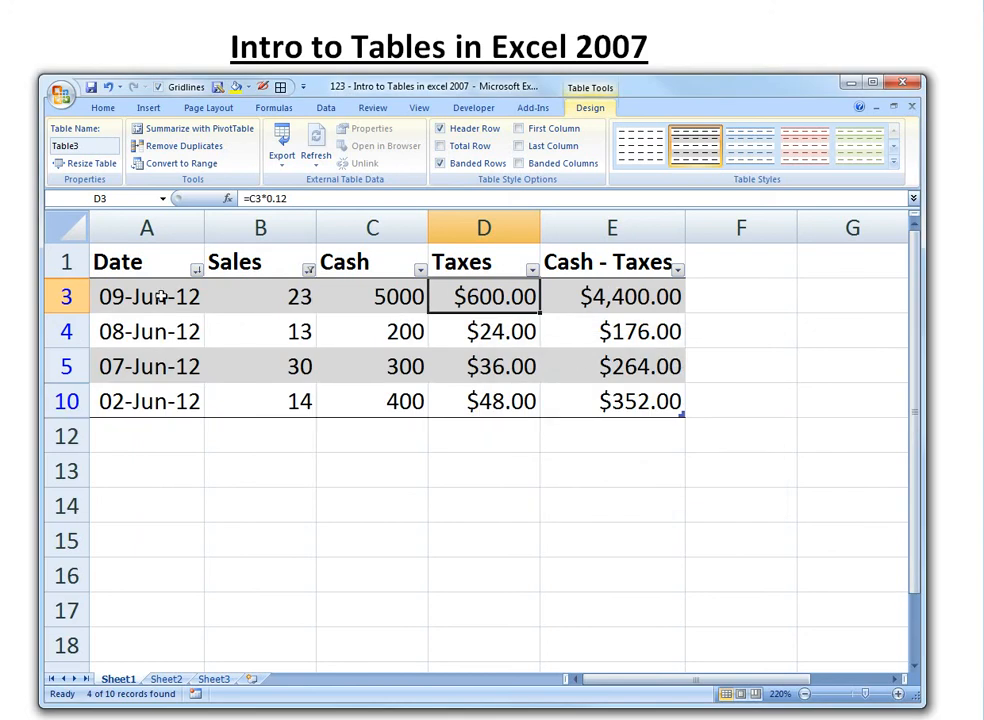
{"action": "left_click_drag", "start_coordinate": [291, 290], "coordinate": [299, 413]}
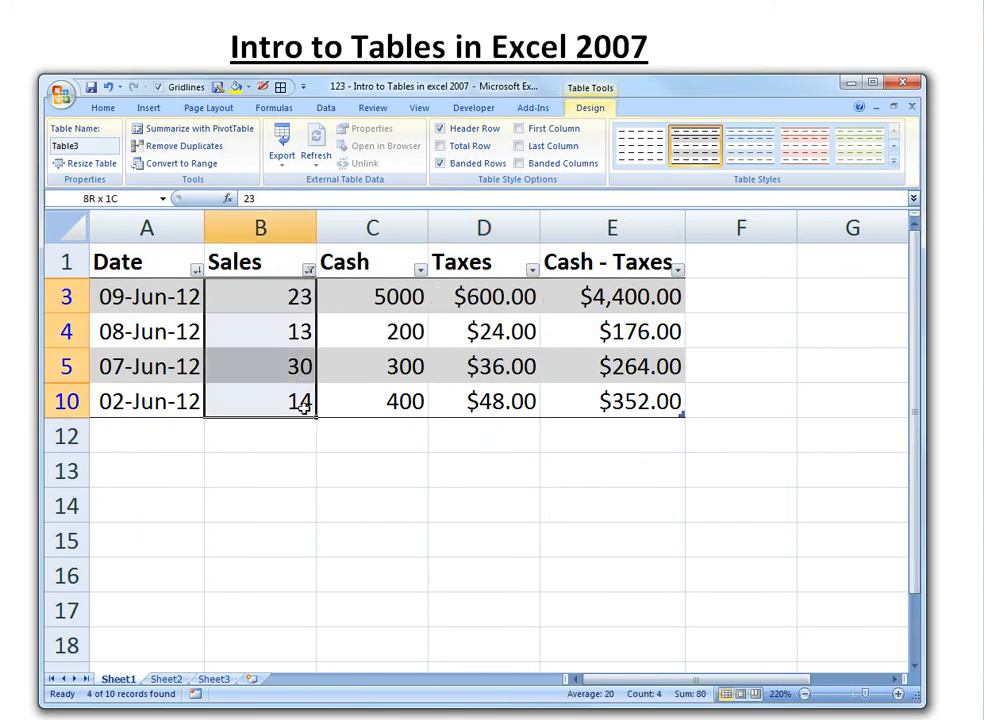
{"action": "left_click", "coordinate": [325, 317]}
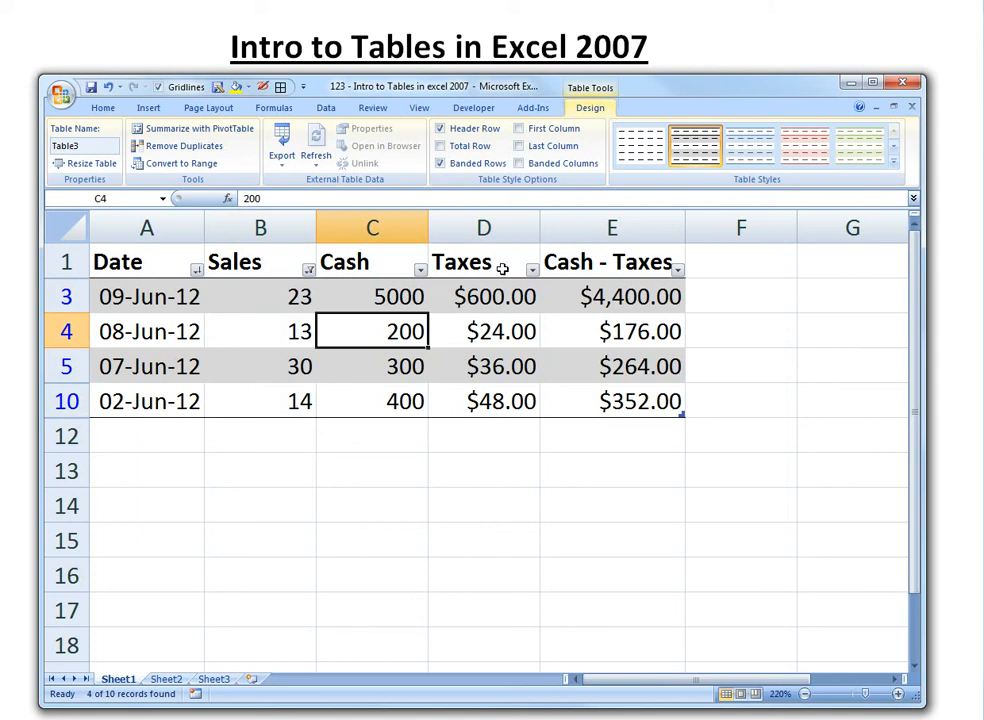
- Show all table rows again by reselecting every value in the Sales filter
{"action": "left_click", "coordinate": [308, 269]}
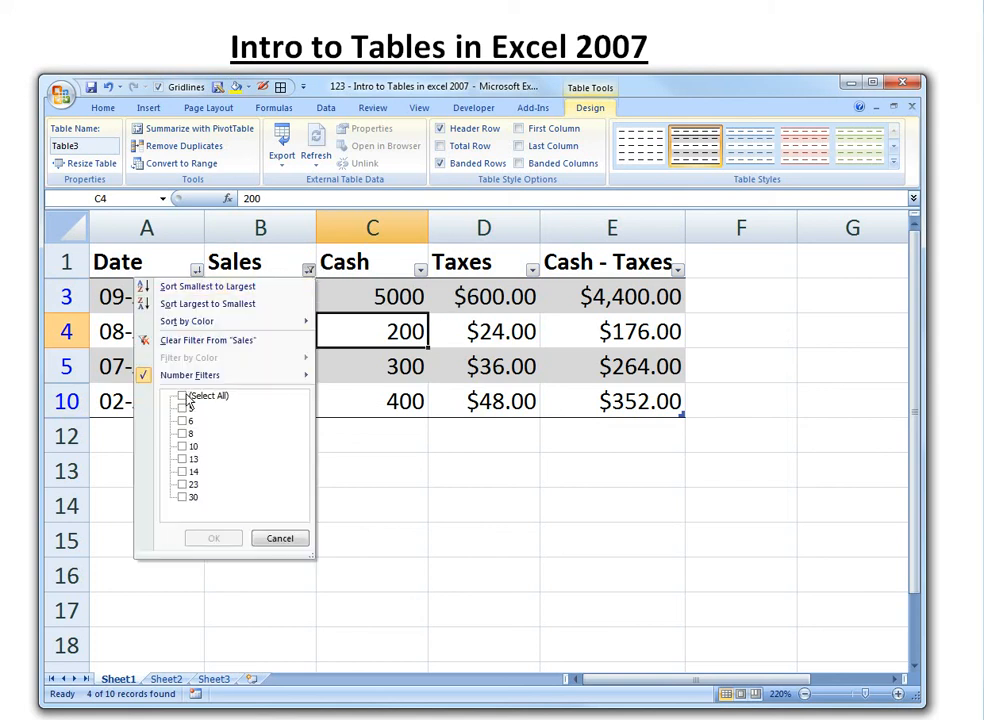
{"action": "left_click", "coordinate": [183, 397]}
{"action": "left_click", "coordinate": [215, 538]}
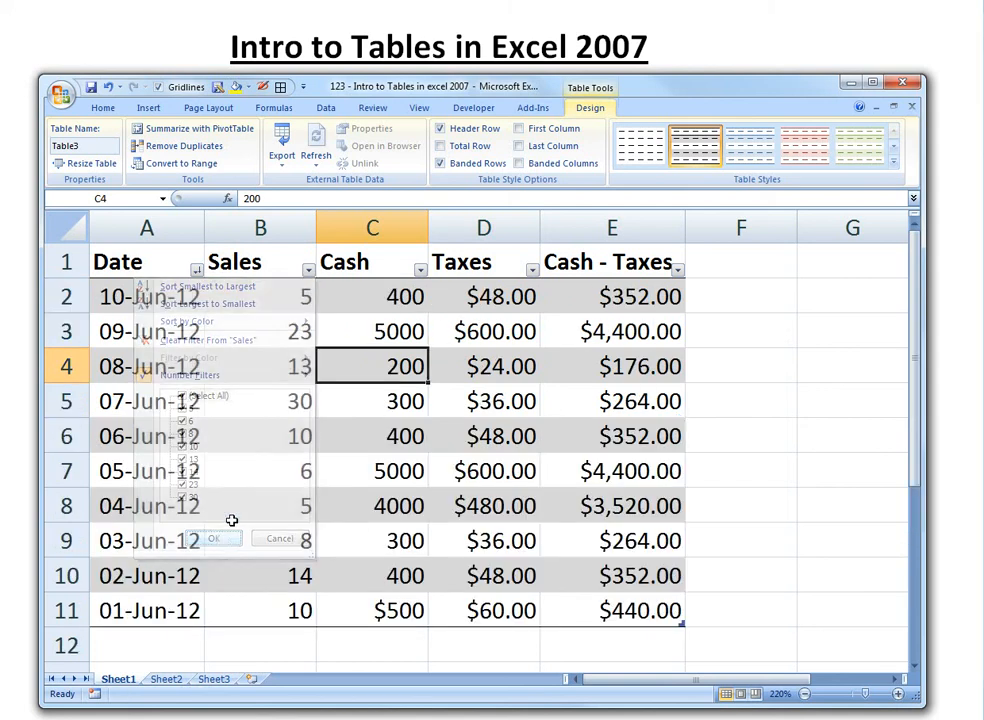
{"action": "left_click", "coordinate": [420, 271]}
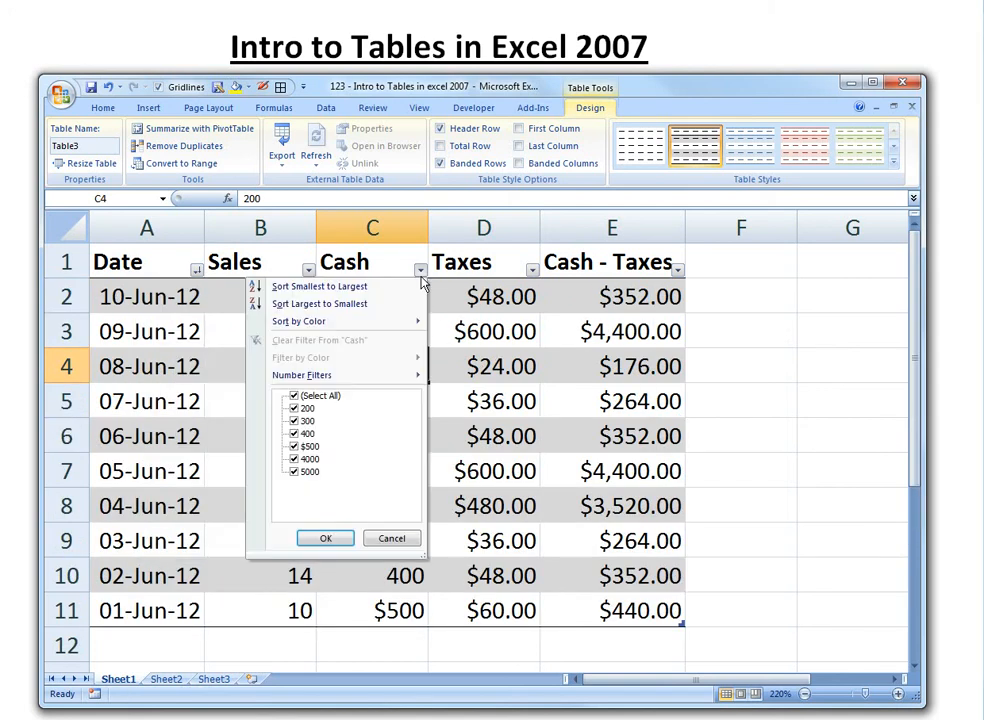
{"action": "left_click", "coordinate": [455, 398]}
{"action": "scroll", "coordinate": [383, 300], "scroll_direction": "down", "scroll_amount": 2}
{"action": "scroll", "coordinate": [384, 320], "scroll_direction": "up", "scroll_amount": 2}
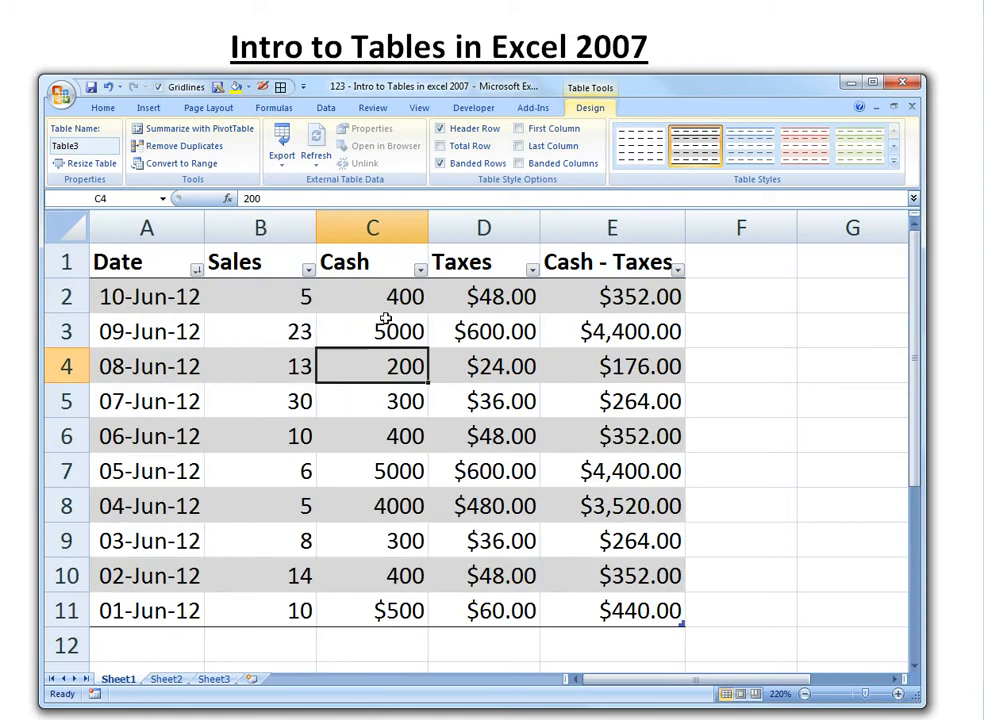
- Format the Cash column values in C2:C11 with the dollar Accounting number format
{"action": "left_click", "coordinate": [385, 242]}
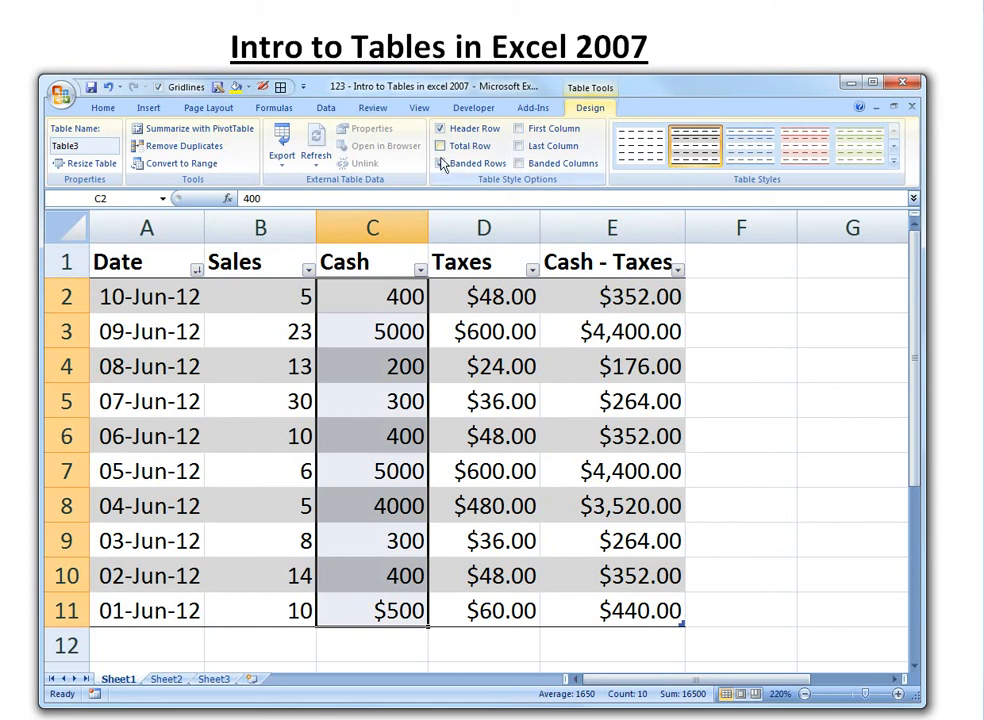
{"action": "left_click", "coordinate": [100, 105]}
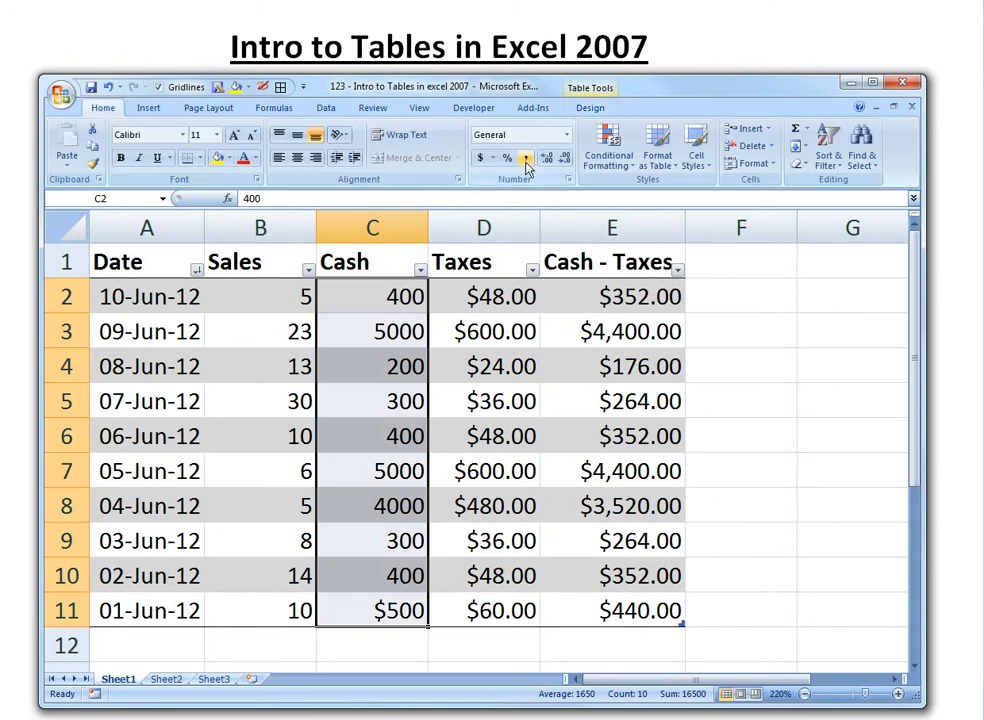
{"action": "left_click", "coordinate": [481, 158]}
{"action": "left_click", "coordinate": [505, 330]}
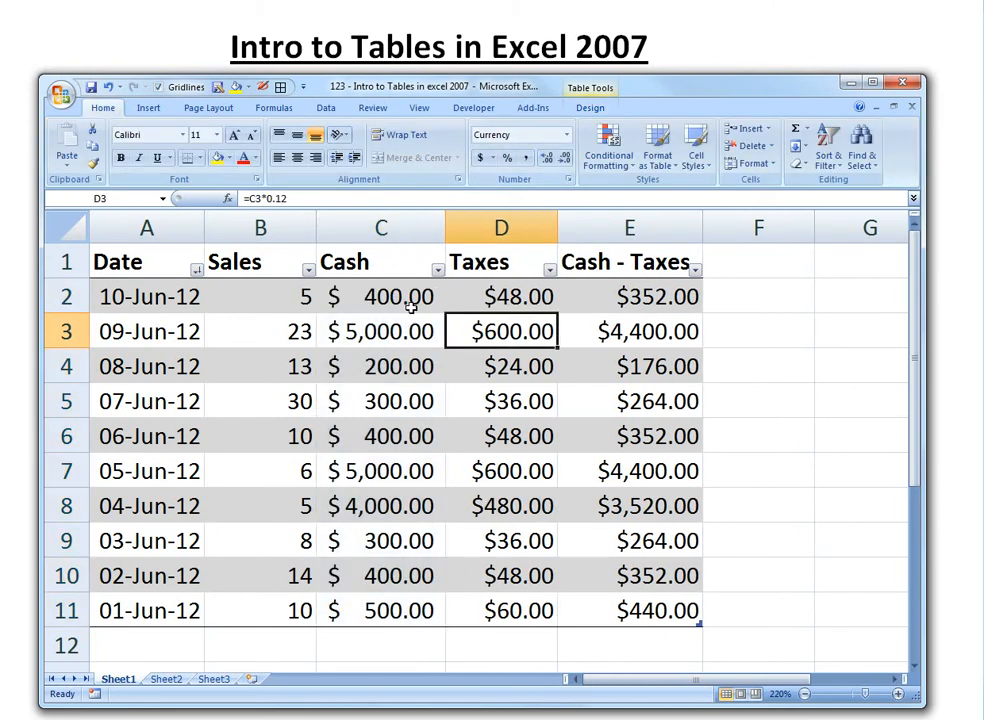
- Examine the Taxes values, the sort and filter options of the Taxes and Cash - Taxes columns, and the column headings further down the table
{"action": "left_click_drag", "start_coordinate": [510, 296], "coordinate": [511, 576]}
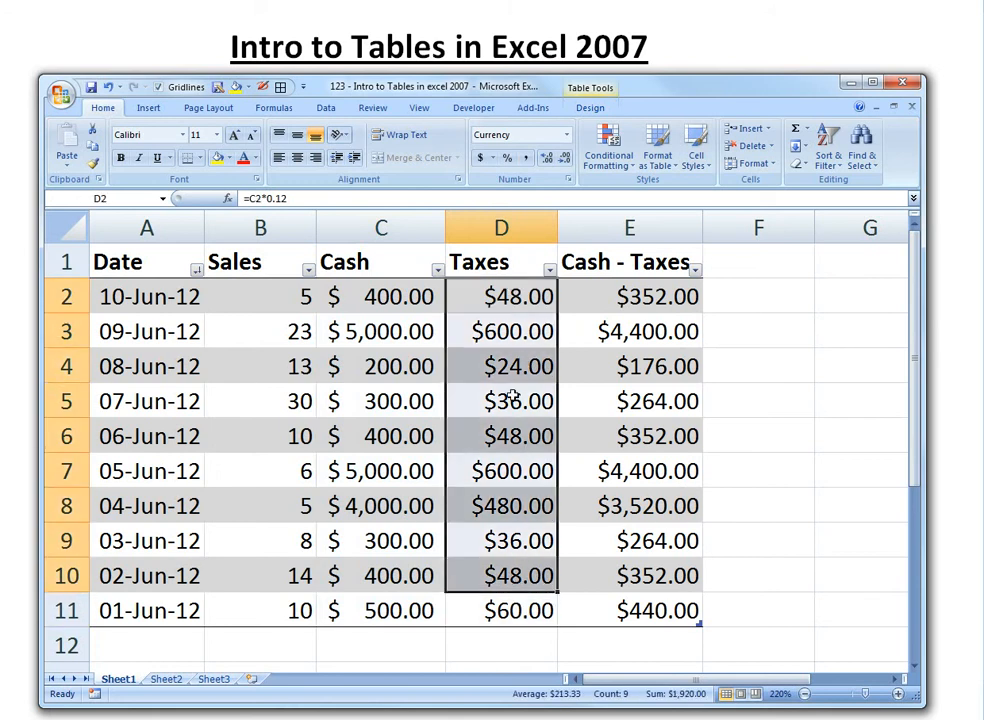
{"action": "left_click", "coordinate": [518, 296]}
{"action": "scroll", "coordinate": [510, 401], "scroll_direction": "down", "scroll_amount": 1}
{"action": "scroll", "coordinate": [577, 322], "scroll_direction": "up", "scroll_amount": 1}
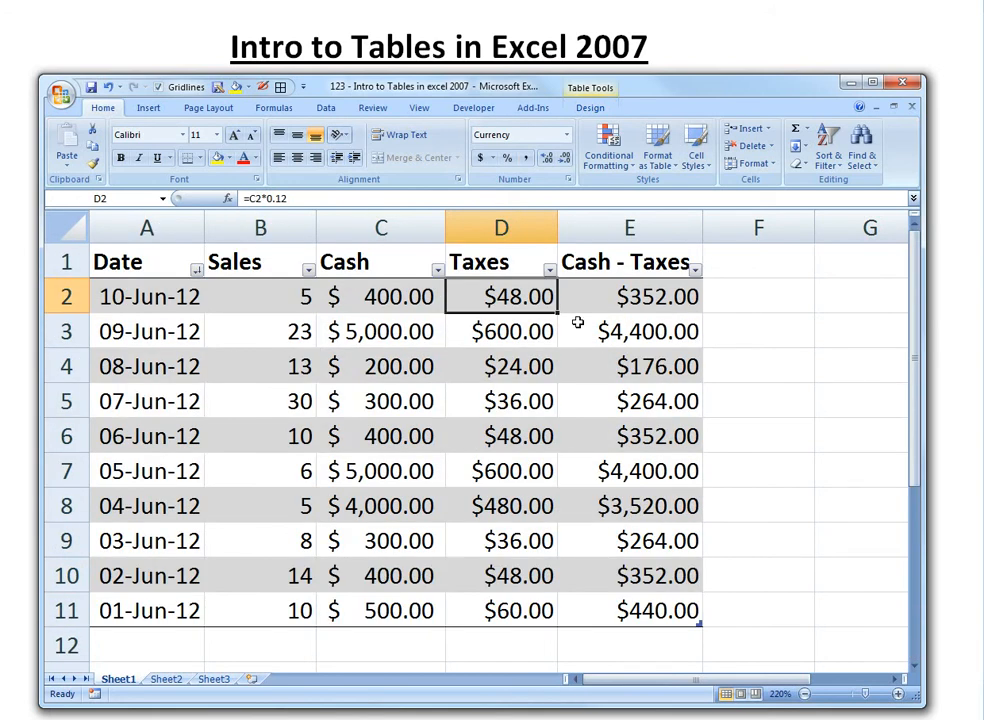
{"action": "left_click", "coordinate": [549, 271]}
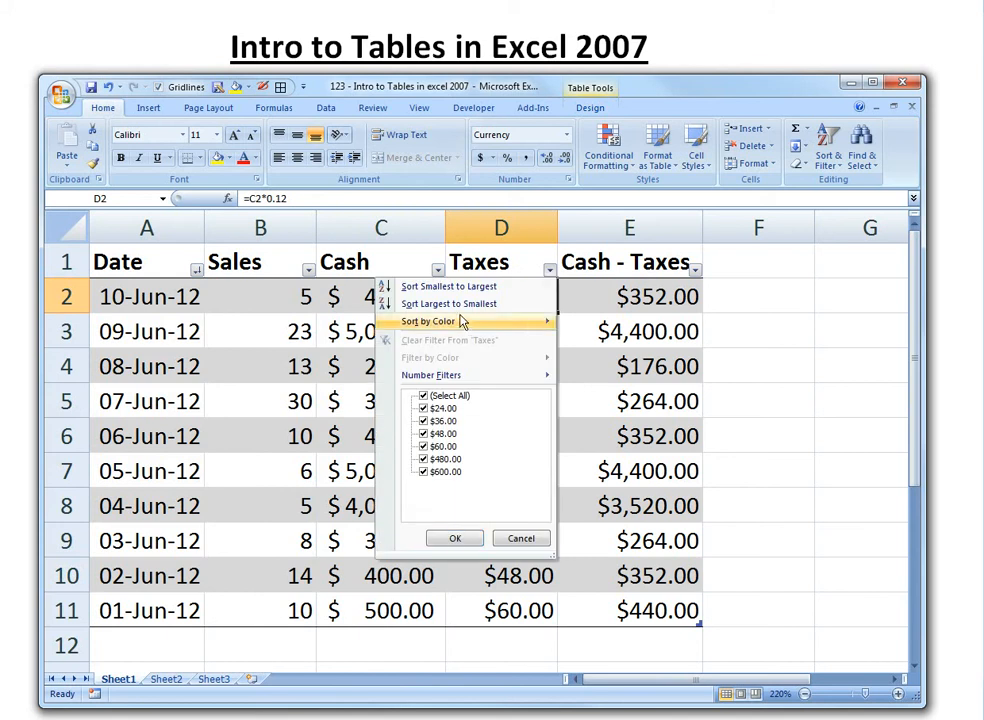
{"action": "left_click", "coordinate": [625, 291]}
{"action": "left_click", "coordinate": [695, 270]}
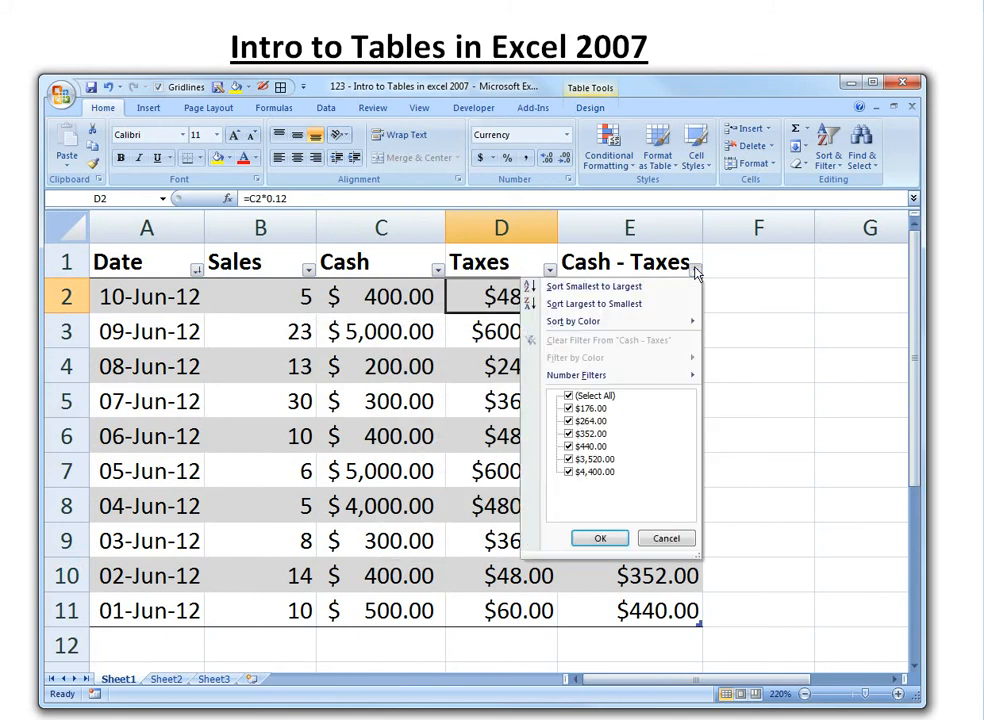
{"action": "scroll", "coordinate": [393, 404], "scroll_direction": "down", "scroll_amount": 2}
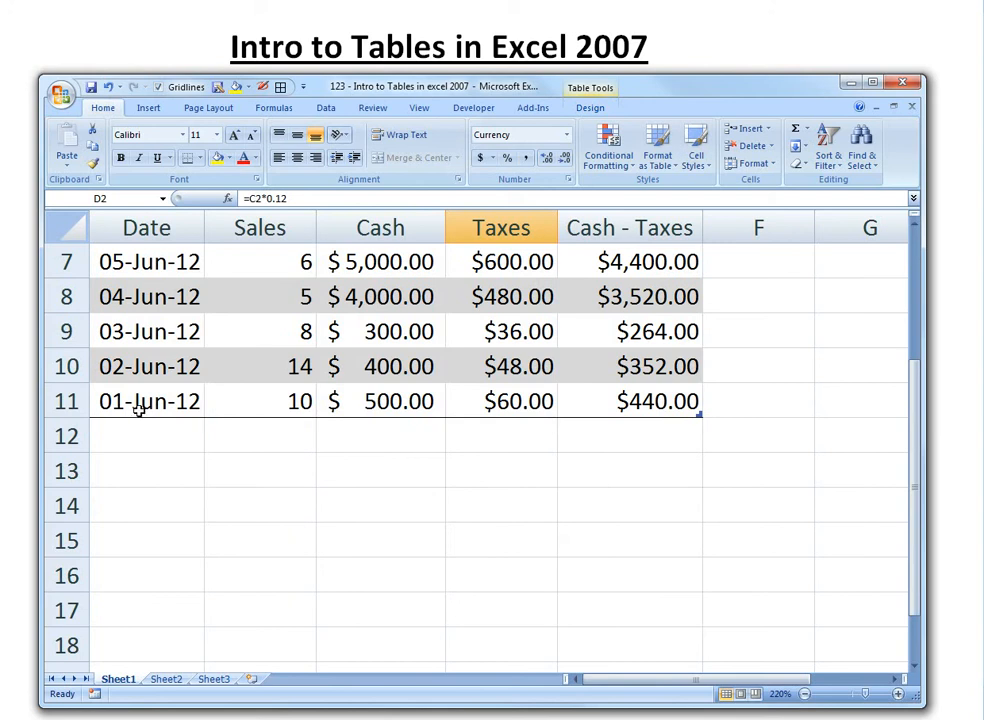
{"action": "scroll", "coordinate": [139, 410], "scroll_direction": "up", "scroll_amount": 2}
- Add a new row directly below the table by entering the date june 11, 2012 in cell A12
{"action": "left_click", "coordinate": [145, 651]}
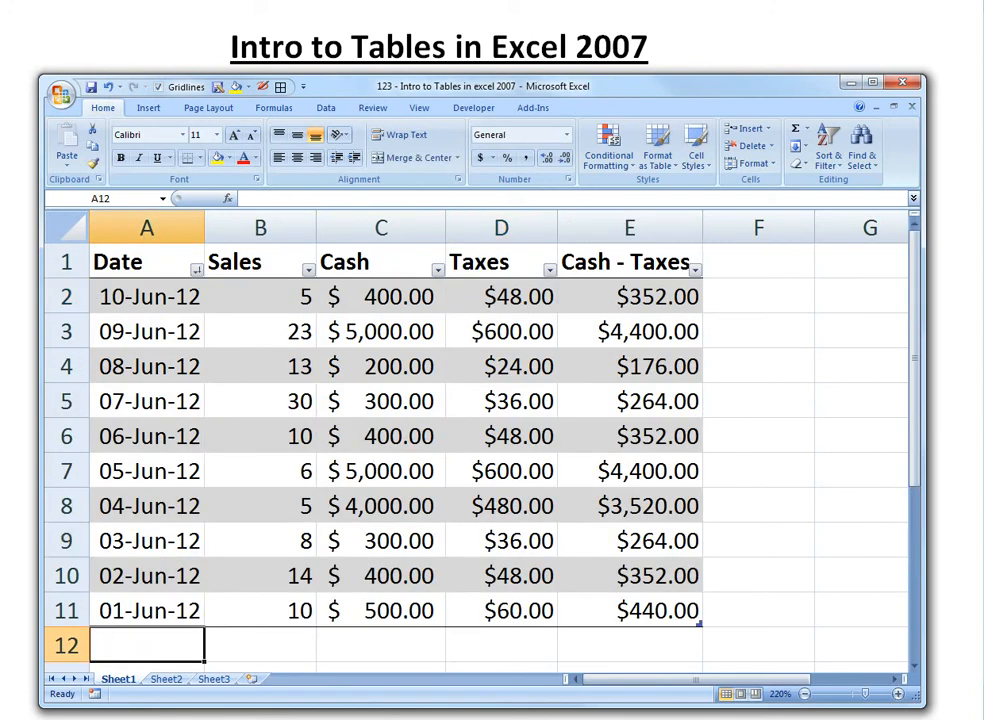
{"action": "type", "text": "june"}
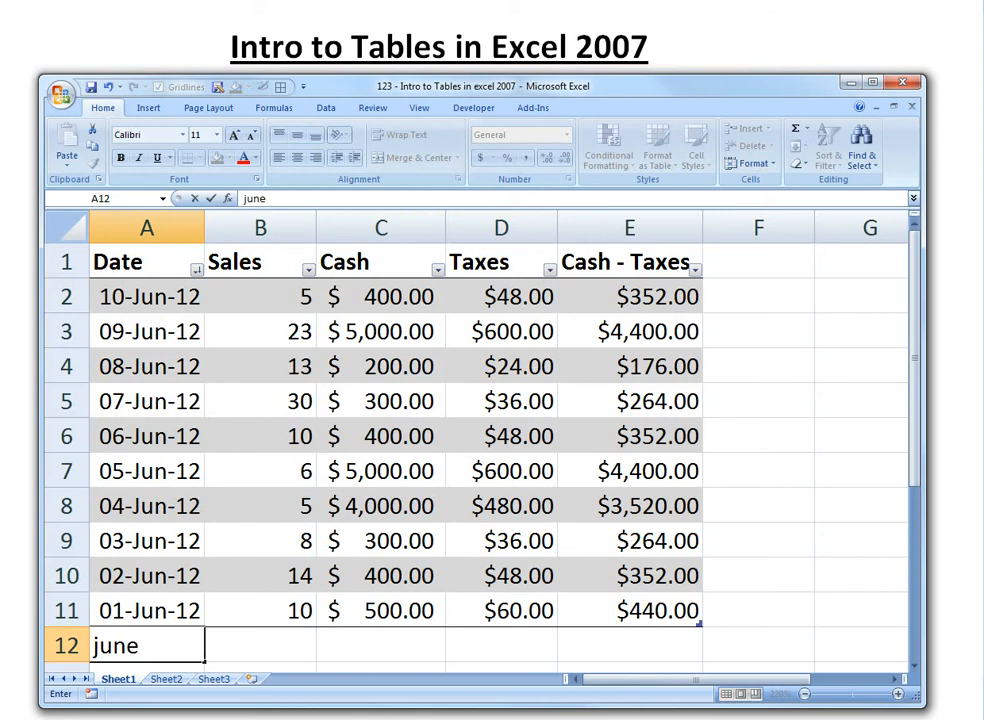
{"action": "type", "text": " 13"}
{"action": "key", "text": "BackSpace"}
{"action": "type", "text": "1, 2012"}
{"action": "key", "text": "Return"}
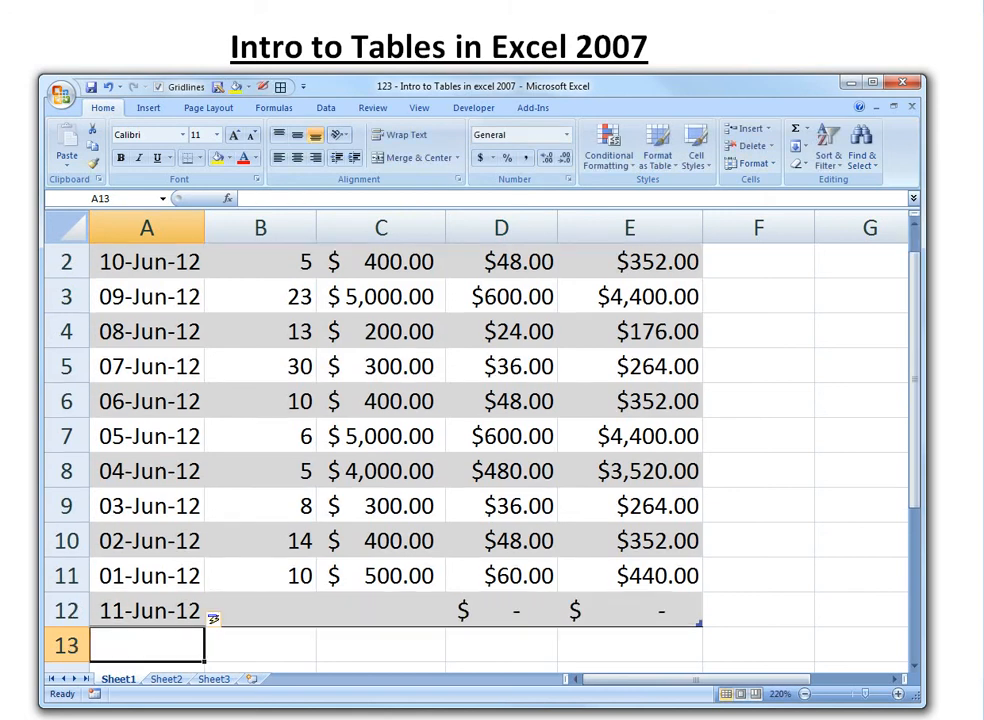
- Fill in the new 11-Jun-12 row with 15 for Sales and 1500 for Cash
{"action": "left_click", "coordinate": [281, 614]}
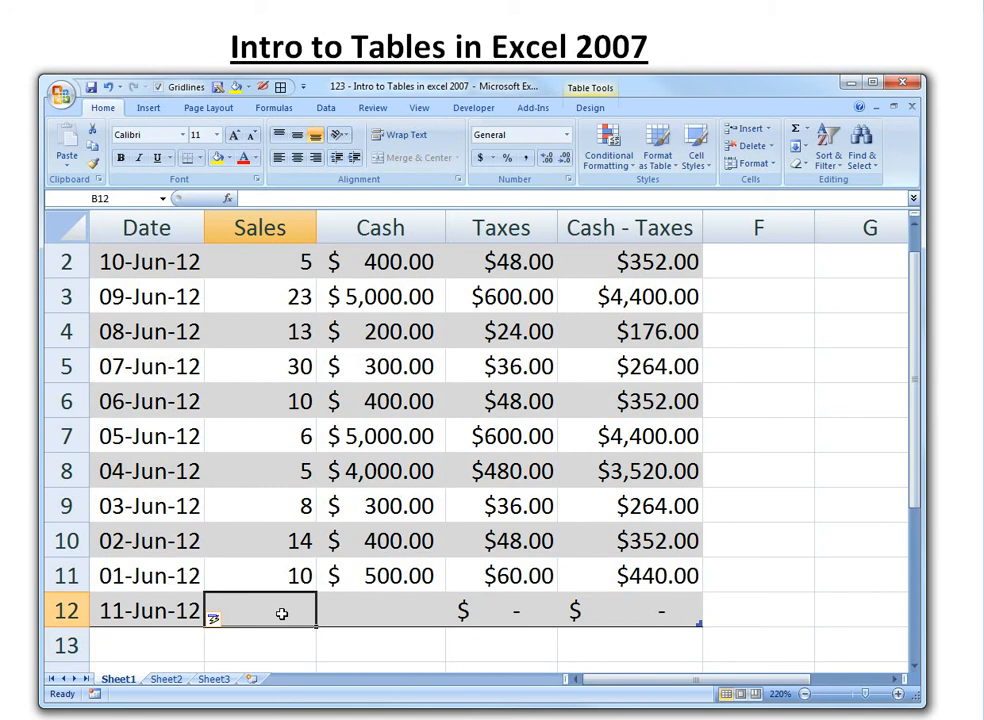
{"action": "type", "text": "15"}
{"action": "key", "text": "Tab"}
{"action": "type", "text": "1500"}
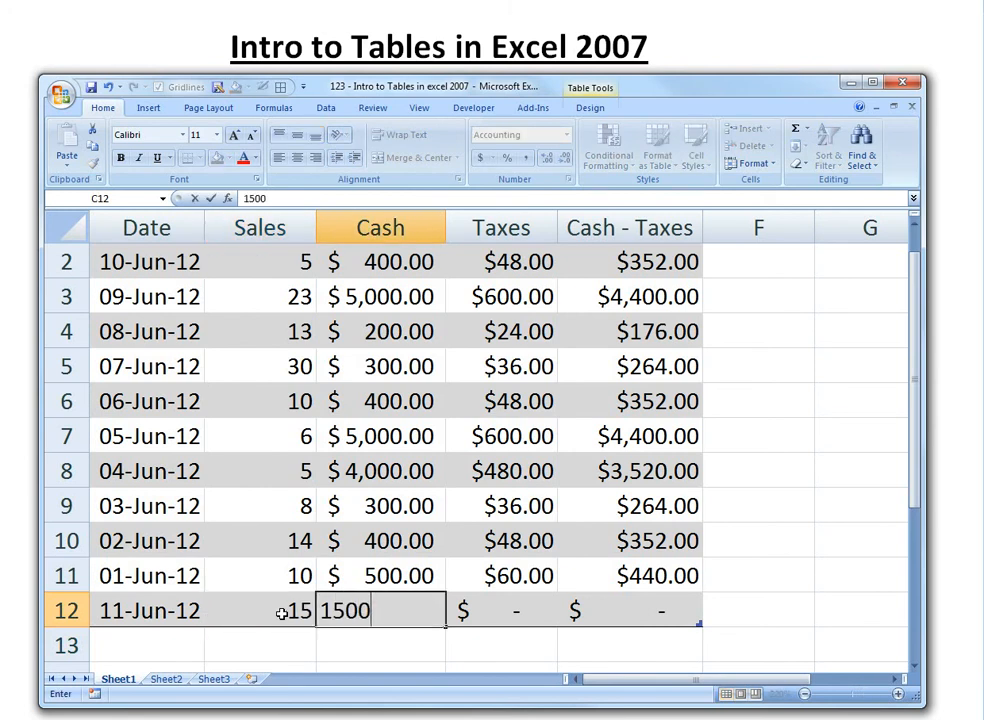
{"action": "key", "text": "Return"}
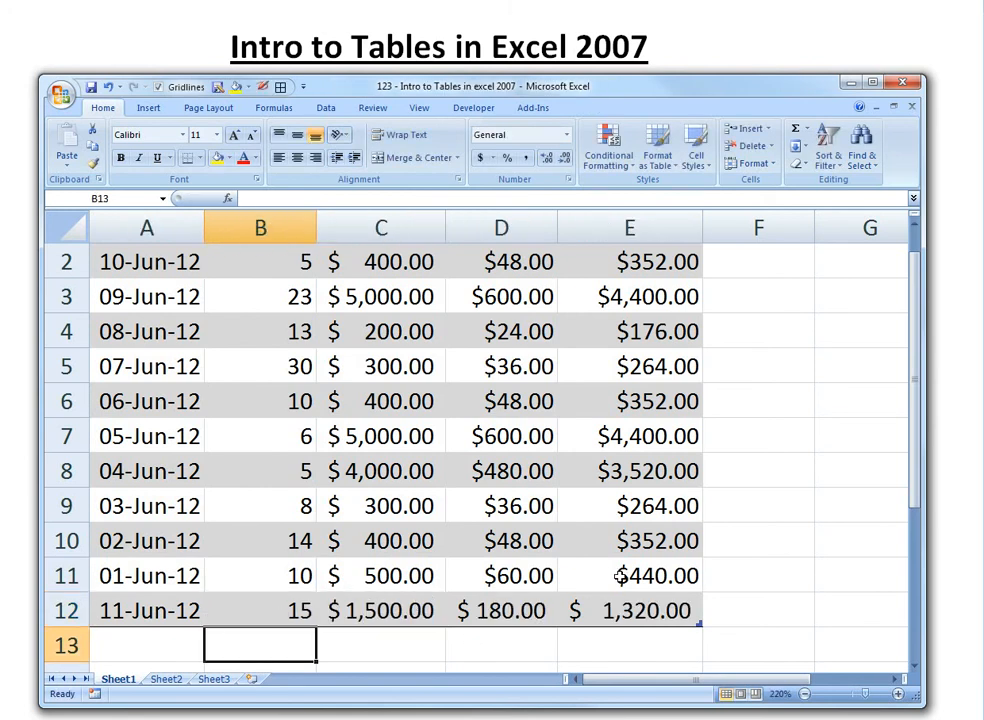
{"action": "scroll", "coordinate": [593, 417], "scroll_direction": "up", "scroll_amount": 1}
{"action": "scroll", "coordinate": [536, 332], "scroll_direction": "down", "scroll_amount": 4}
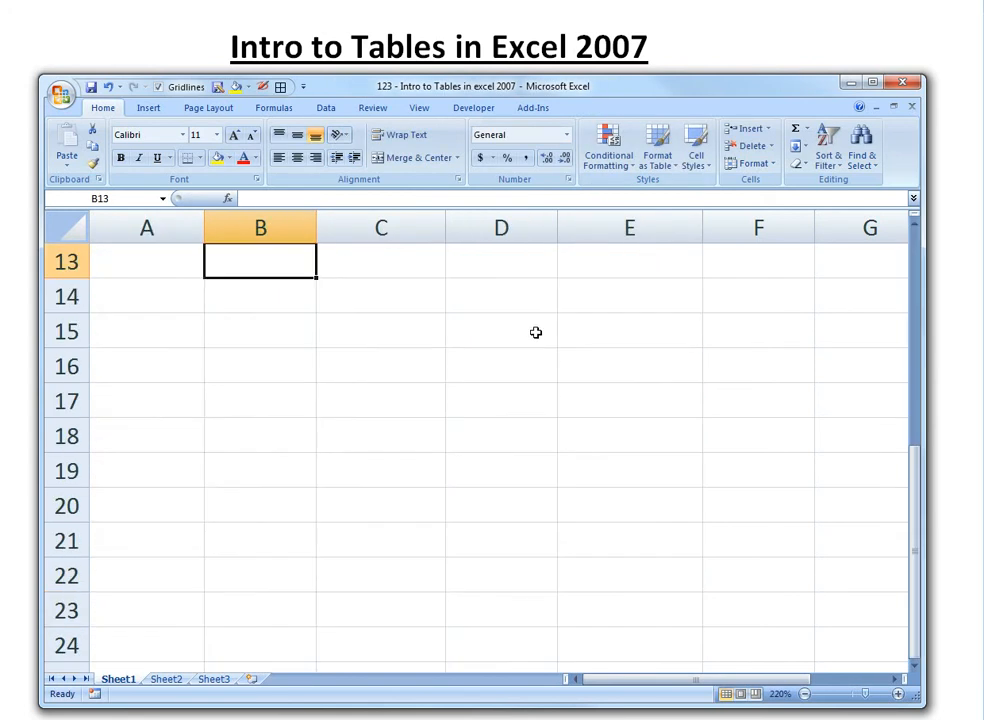
{"action": "scroll", "coordinate": [536, 332], "scroll_direction": "up", "scroll_amount": 4}
{"action": "scroll", "coordinate": [527, 461], "scroll_direction": "down", "scroll_amount": 1}
{"action": "left_click", "coordinate": [668, 545]}
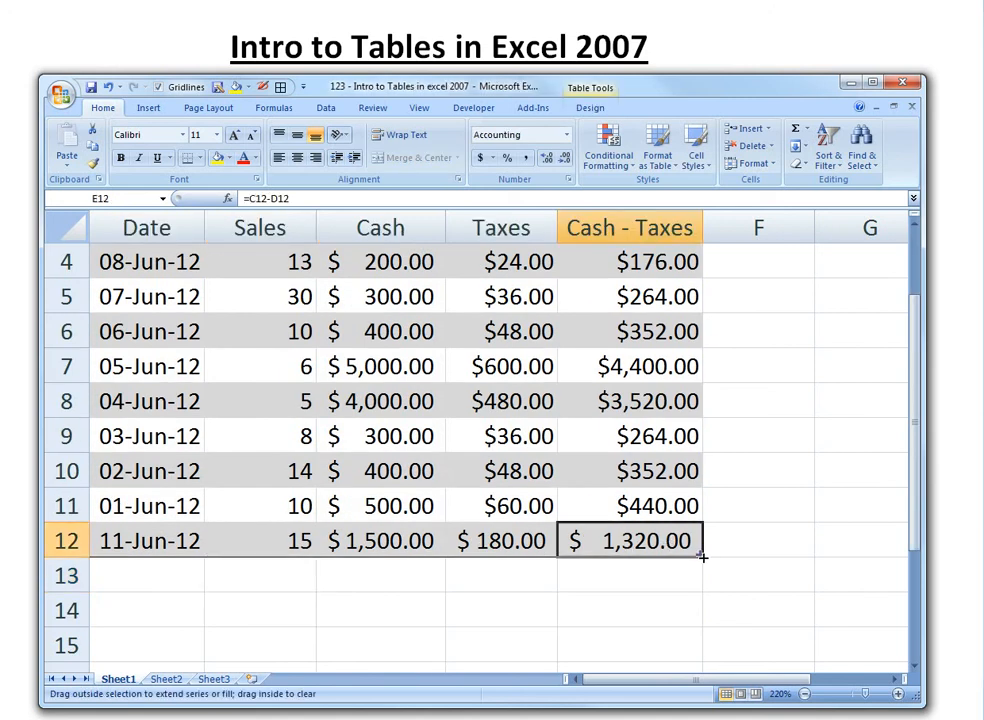
{"action": "left_click", "coordinate": [698, 575]}
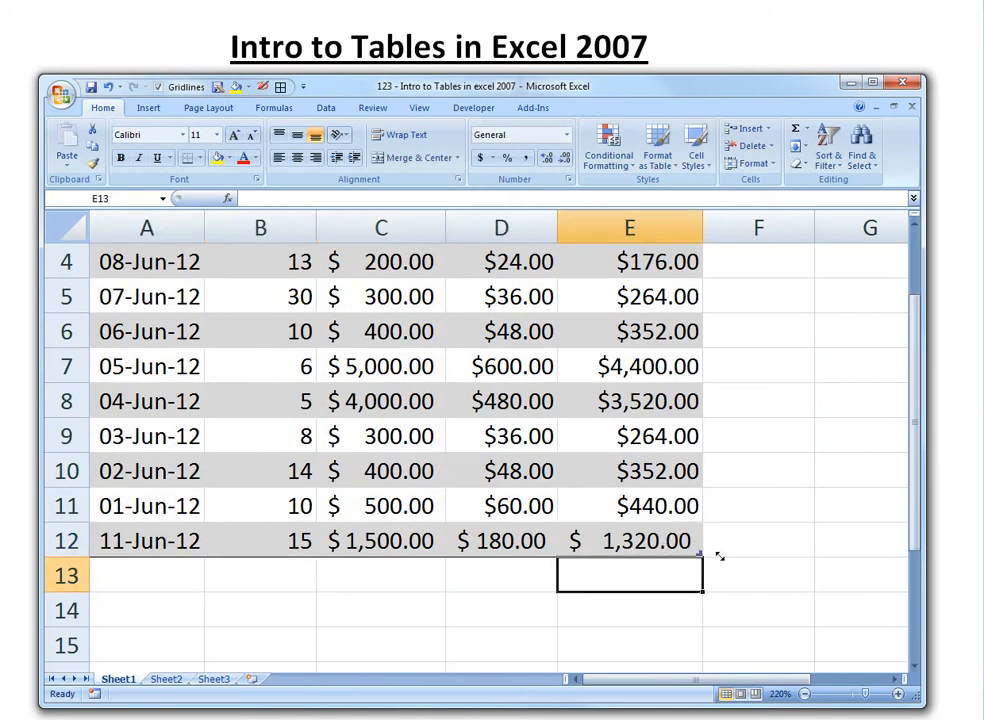
- Try extending the table into column F and down through row 14, and undo the resizing
{"action": "mouse_move", "coordinate": [719, 556]}
{"action": "left_mouse_down"}
{"action": "mouse_move", "coordinate": [780, 553]}
{"action": "mouse_move", "coordinate": [784, 563]}
{"action": "left_mouse_up"}
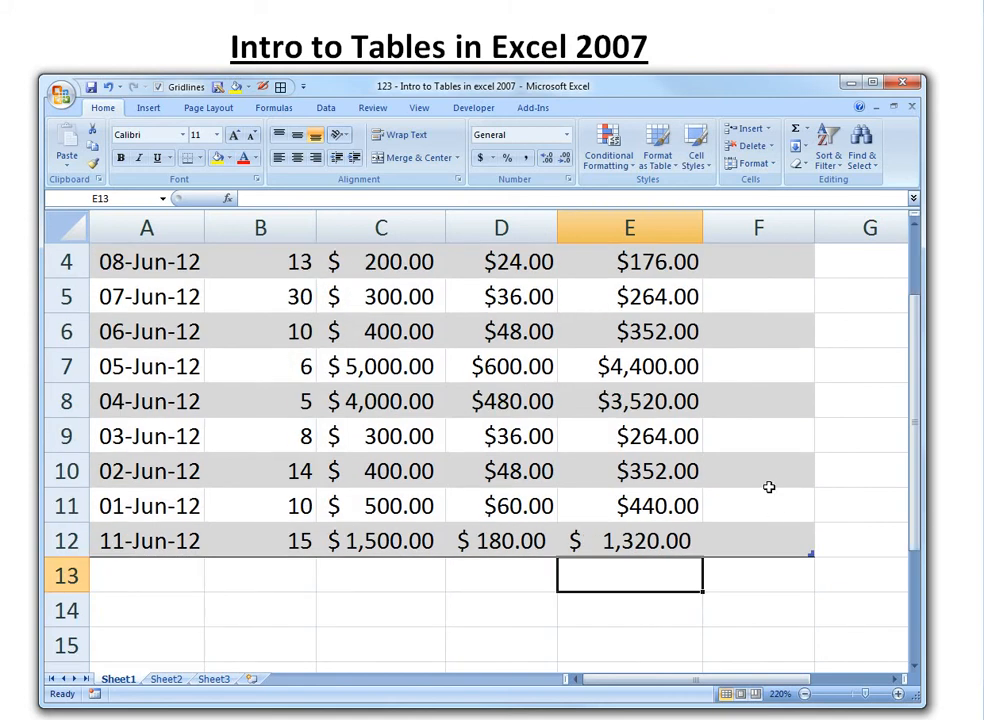
{"action": "scroll", "coordinate": [790, 420], "scroll_direction": "down", "scroll_amount": 2}
{"action": "left_click_drag", "start_coordinate": [809, 346], "coordinate": [813, 411]}
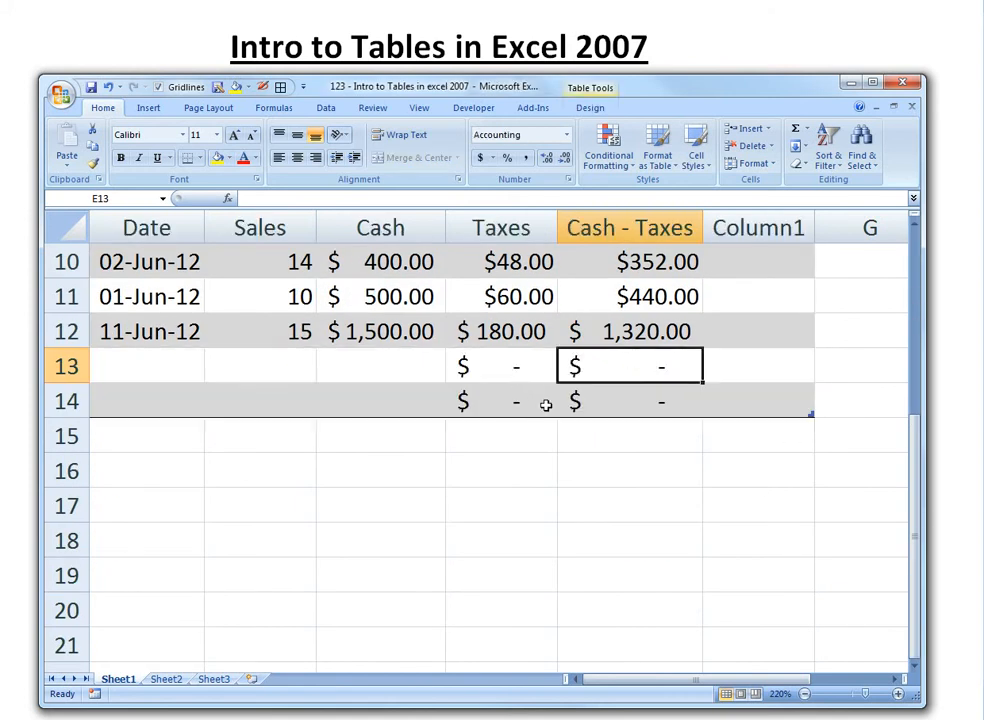
{"action": "key", "text": "ctrl+z"}
{"action": "scroll", "coordinate": [546, 405], "scroll_direction": "up", "scroll_amount": 3}
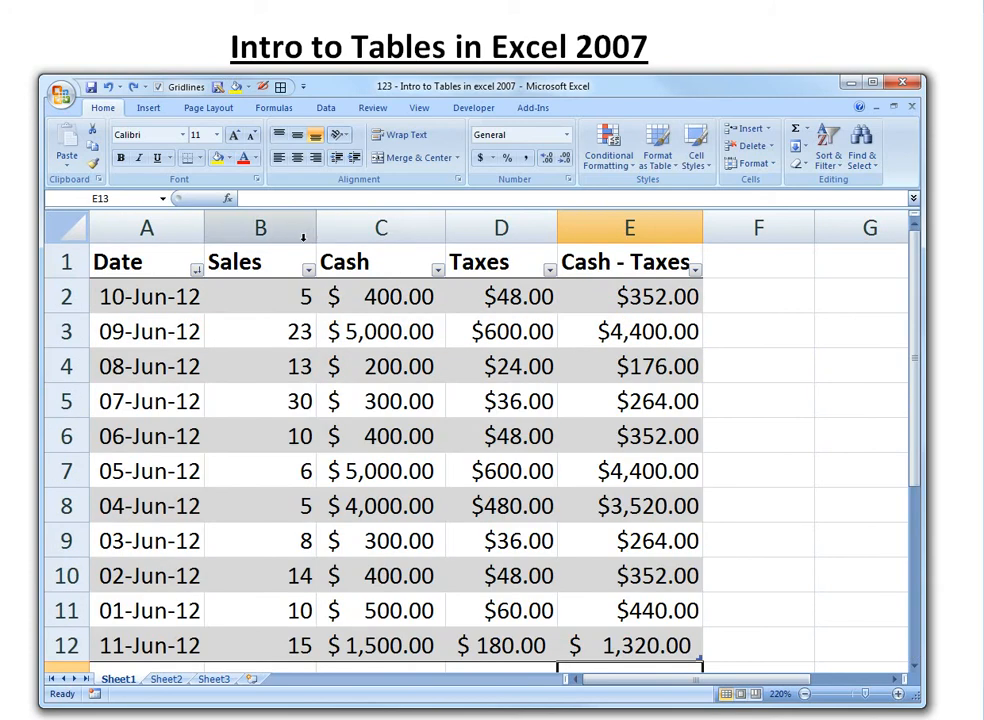
{"action": "scroll", "coordinate": [205, 205], "scroll_direction": "down", "scroll_amount": 1}
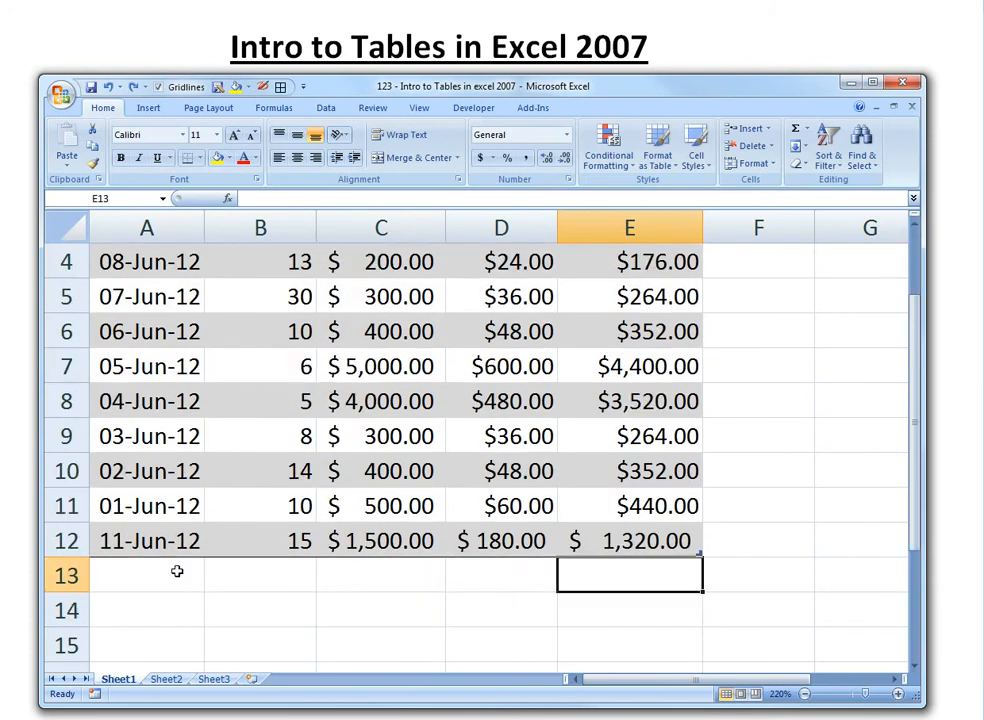
{"action": "scroll", "coordinate": [143, 580], "scroll_direction": "up", "scroll_amount": 1}
{"action": "scroll", "coordinate": [152, 580], "scroll_direction": "down", "scroll_amount": 1}
- Turn on First Column formatting for the table, and switch its header row off and back on
{"action": "left_click", "coordinate": [127, 600]}
{"action": "left_click", "coordinate": [147, 533]}
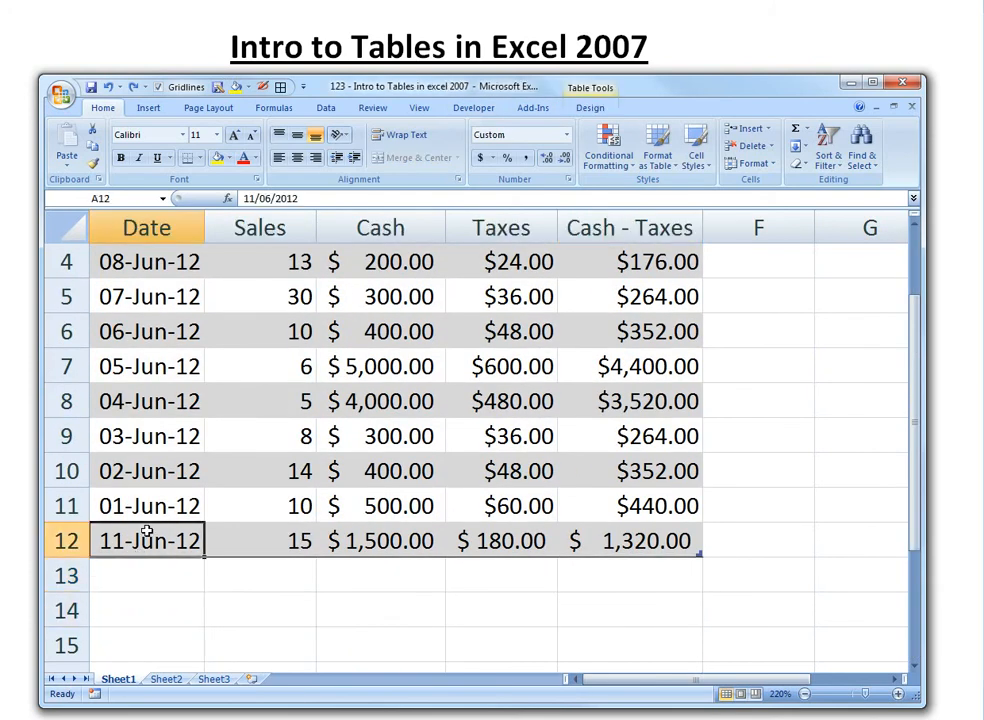
{"action": "left_click", "coordinate": [589, 109]}
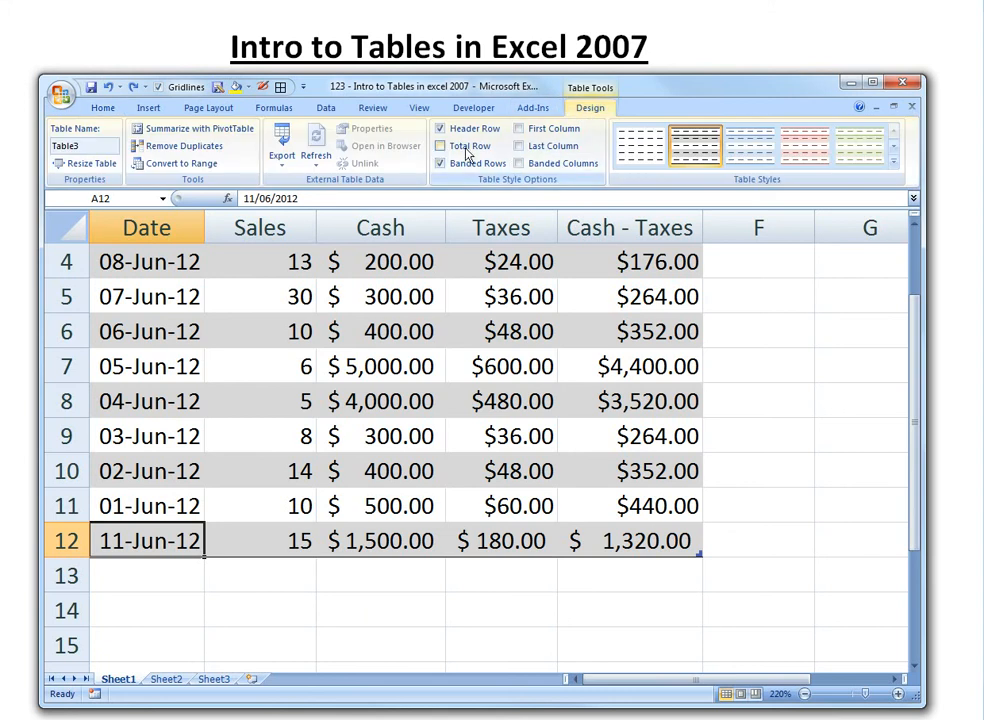
{"action": "scroll", "coordinate": [525, 132], "scroll_direction": "up", "scroll_amount": 2}
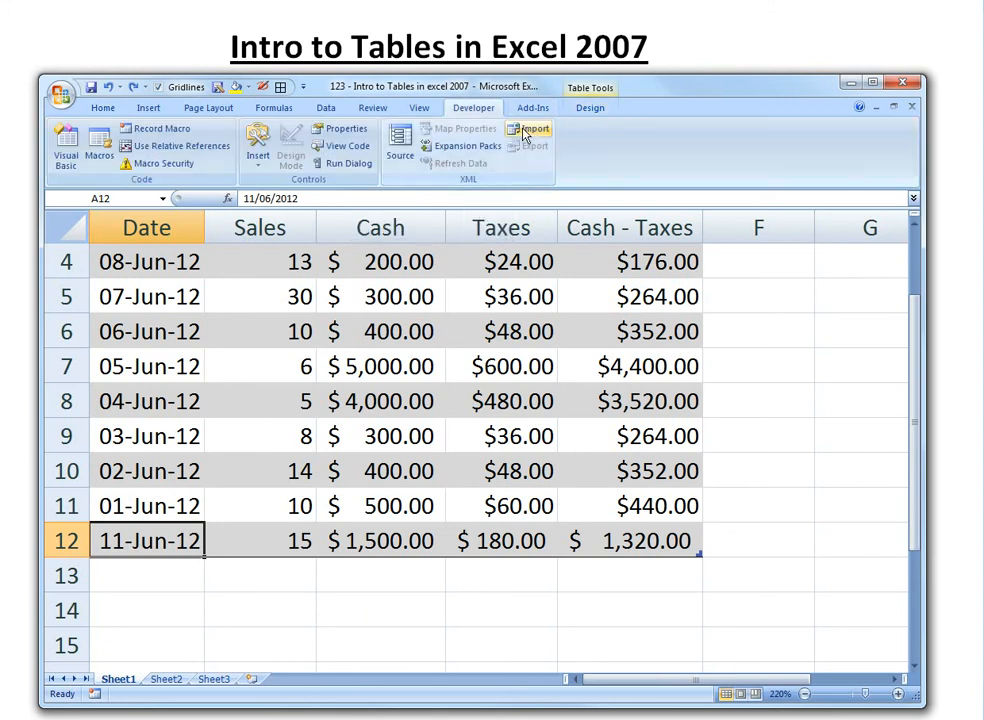
{"action": "left_click", "coordinate": [580, 108]}
{"action": "left_click", "coordinate": [519, 129]}
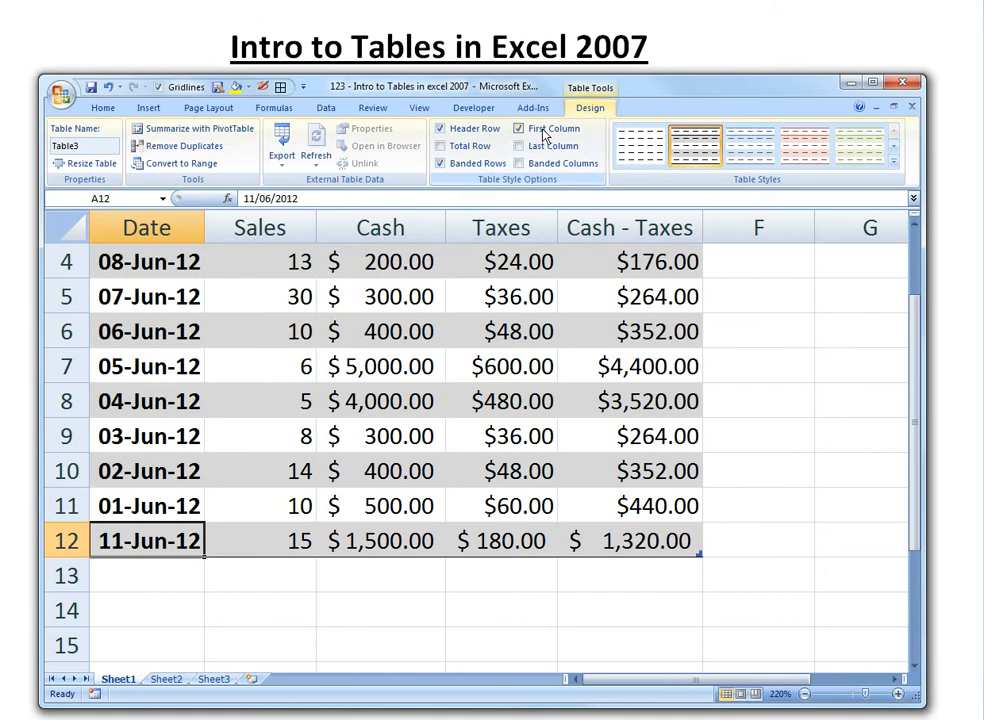
{"action": "scroll", "coordinate": [463, 329], "scroll_direction": "up", "scroll_amount": 1}
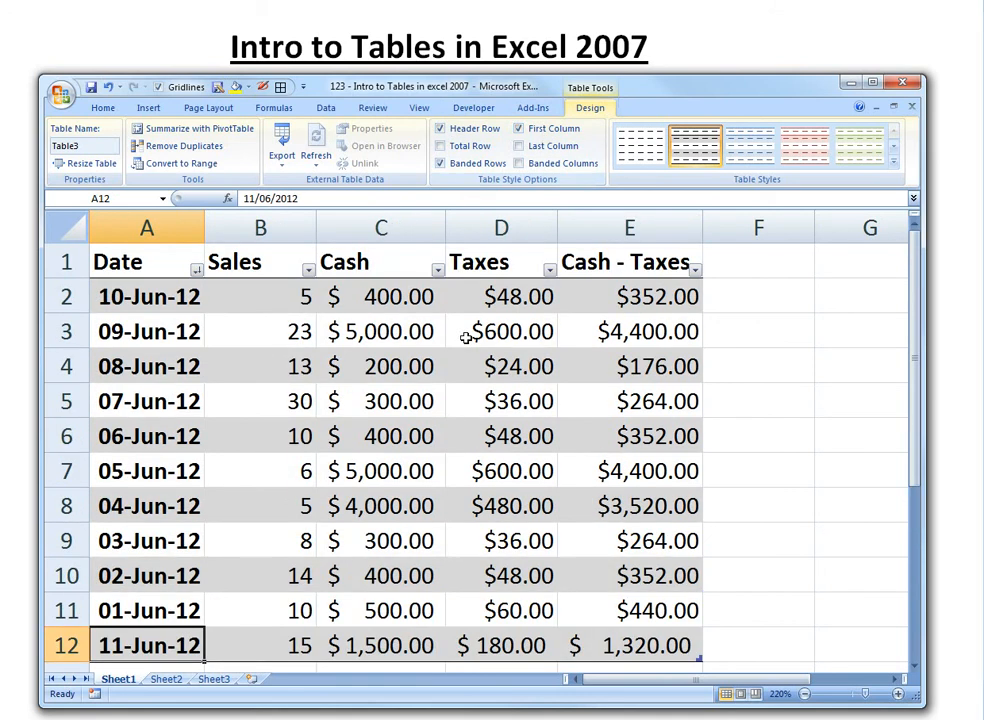
{"action": "left_click", "coordinate": [455, 133]}
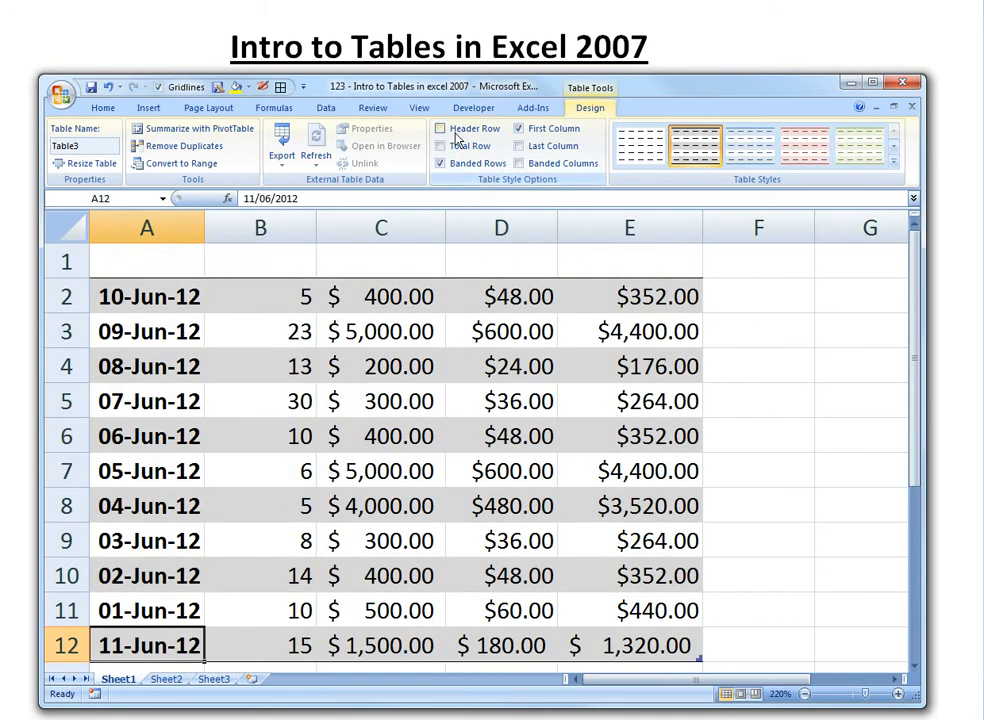
{"action": "left_click", "coordinate": [455, 131]}
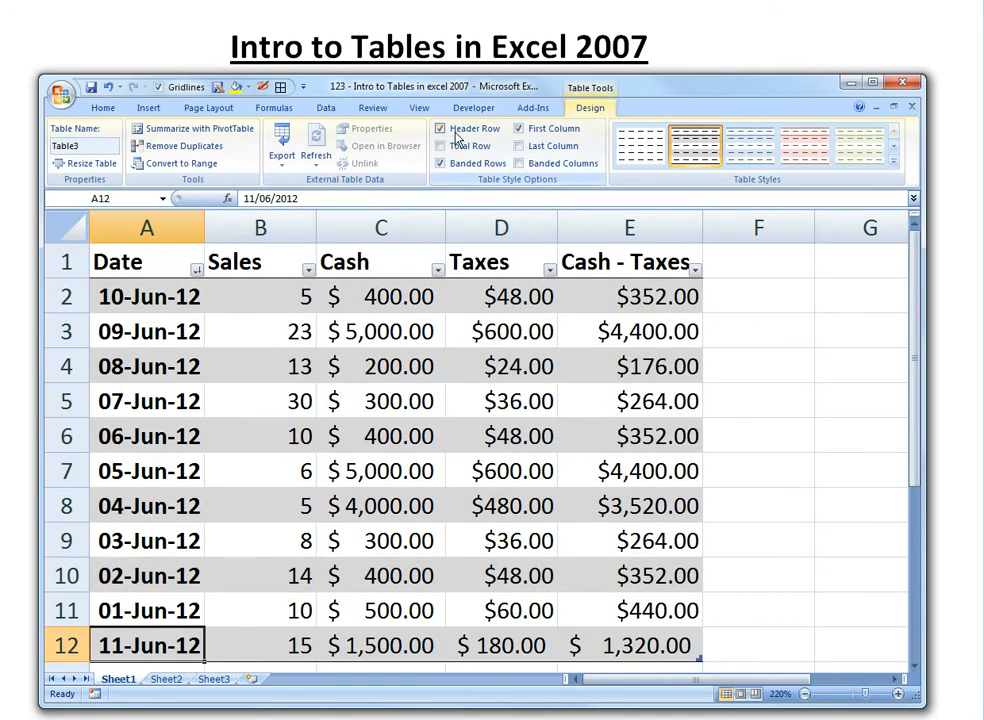
- Try Last Column and Banded Columns formatting on the table, and turn off the first, last and banded column options
{"action": "left_click", "coordinate": [519, 147]}
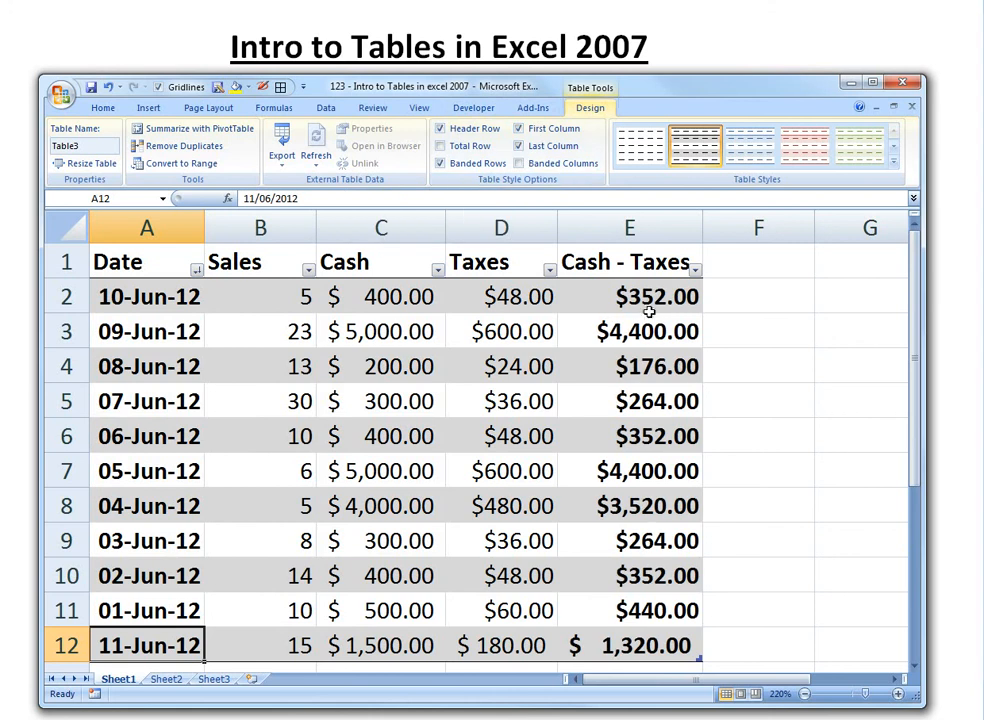
{"action": "left_click", "coordinate": [524, 163]}
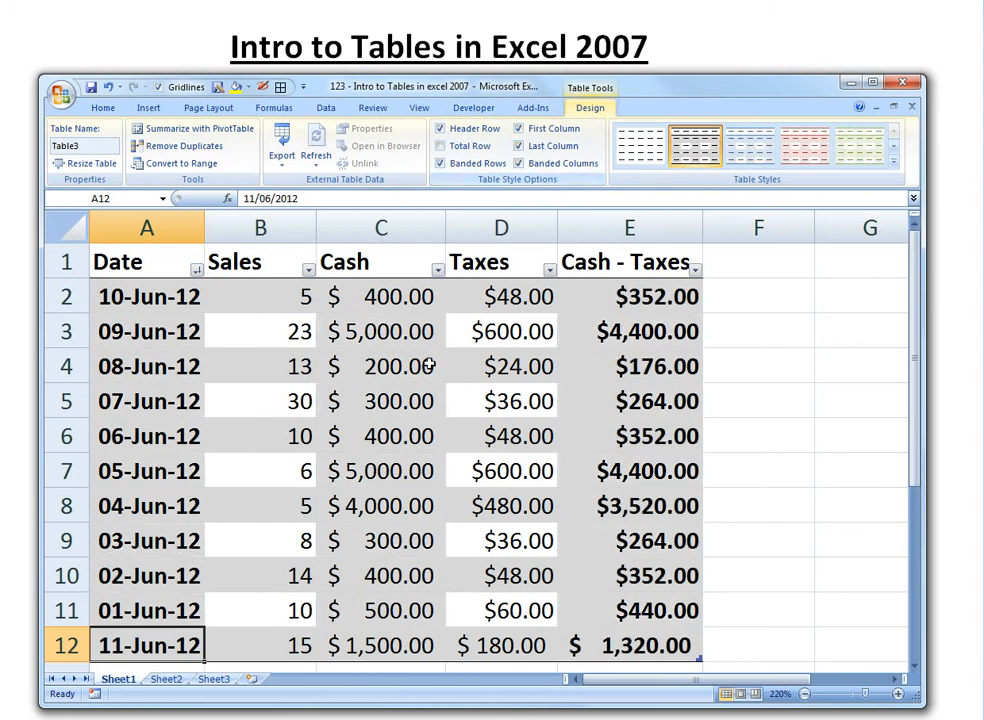
{"action": "left_click", "coordinate": [521, 163]}
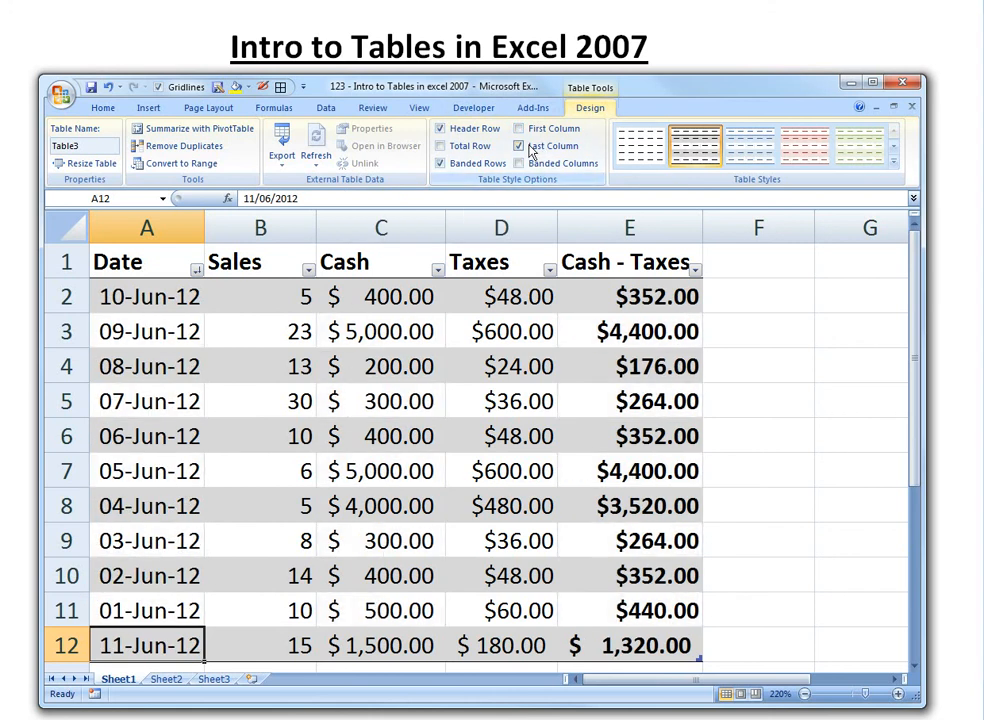
{"action": "left_click", "coordinate": [528, 147]}
- Add a total row to the table and set its Date cell to Count
{"action": "left_click", "coordinate": [442, 147]}
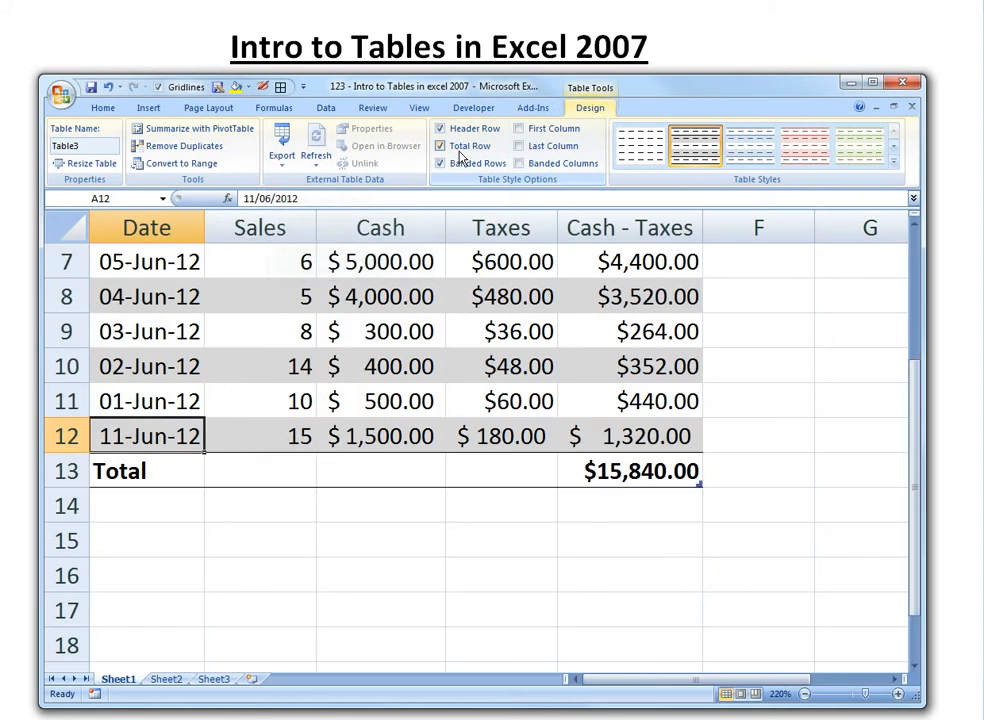
{"action": "left_click", "coordinate": [173, 470]}
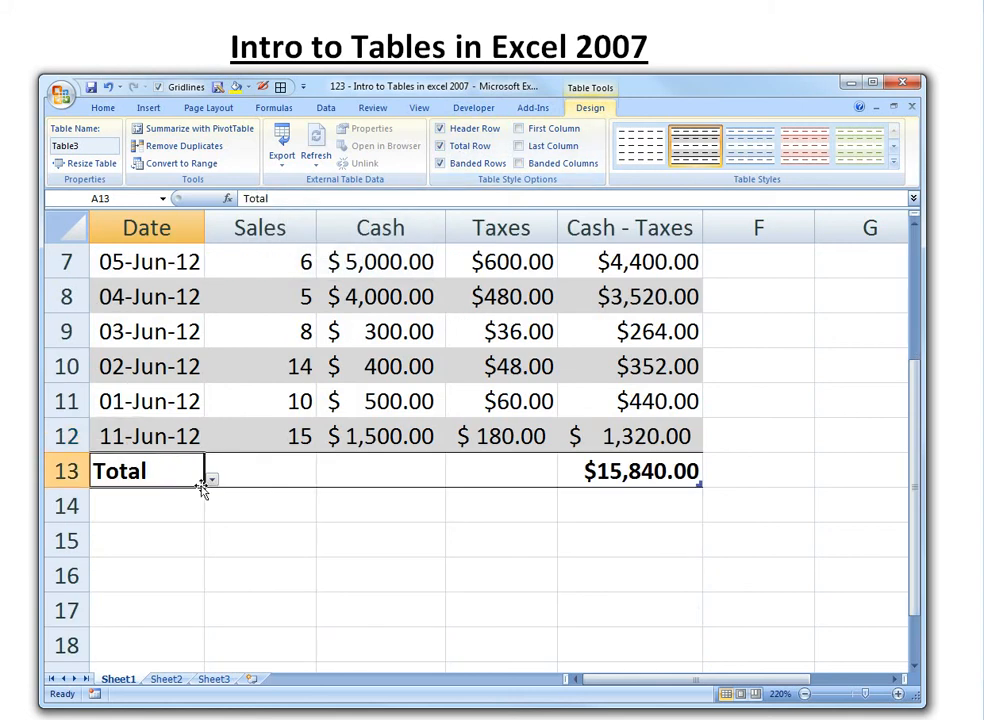
{"action": "scroll", "coordinate": [202, 485], "scroll_direction": "up", "scroll_amount": 2}
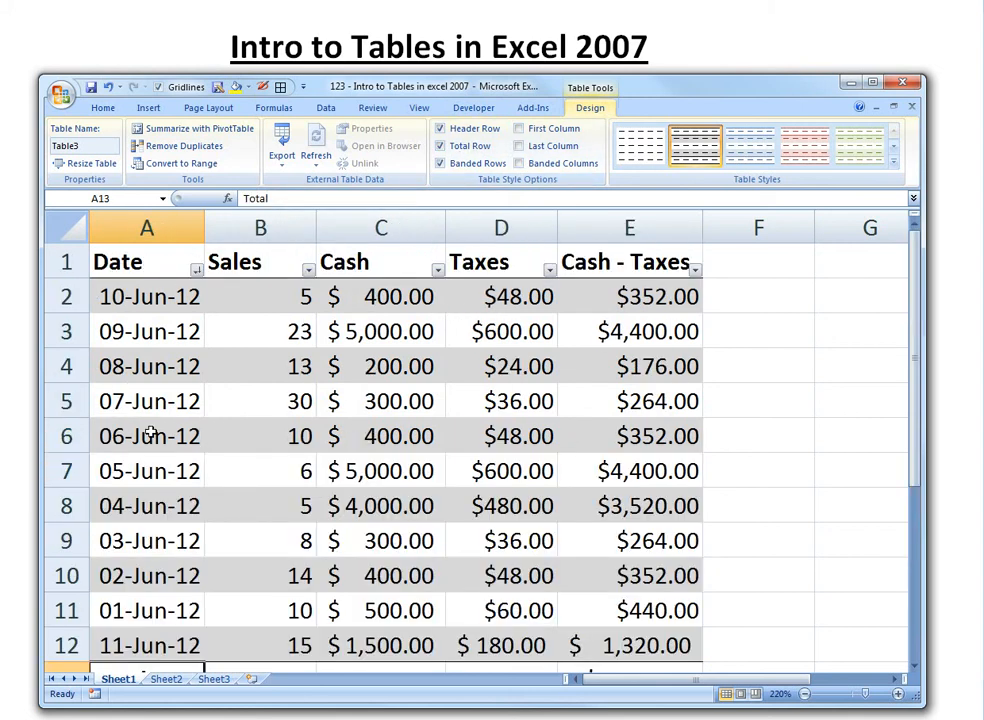
{"action": "scroll", "coordinate": [143, 482], "scroll_direction": "down", "scroll_amount": 2}
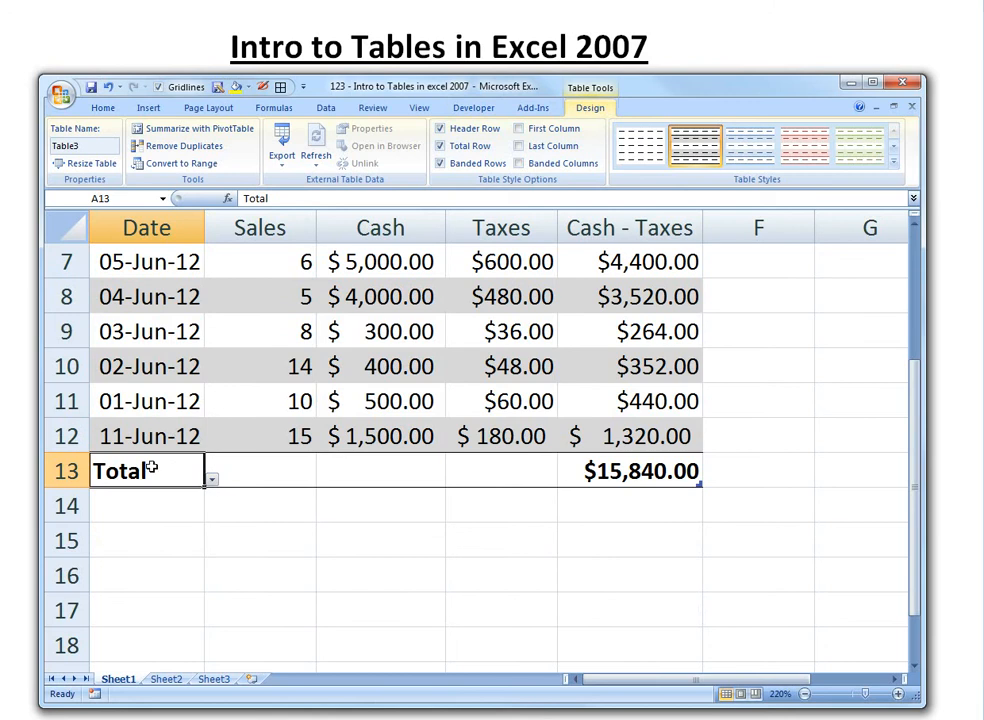
{"action": "left_click", "coordinate": [210, 482]}
{"action": "left_click", "coordinate": [68, 542]}
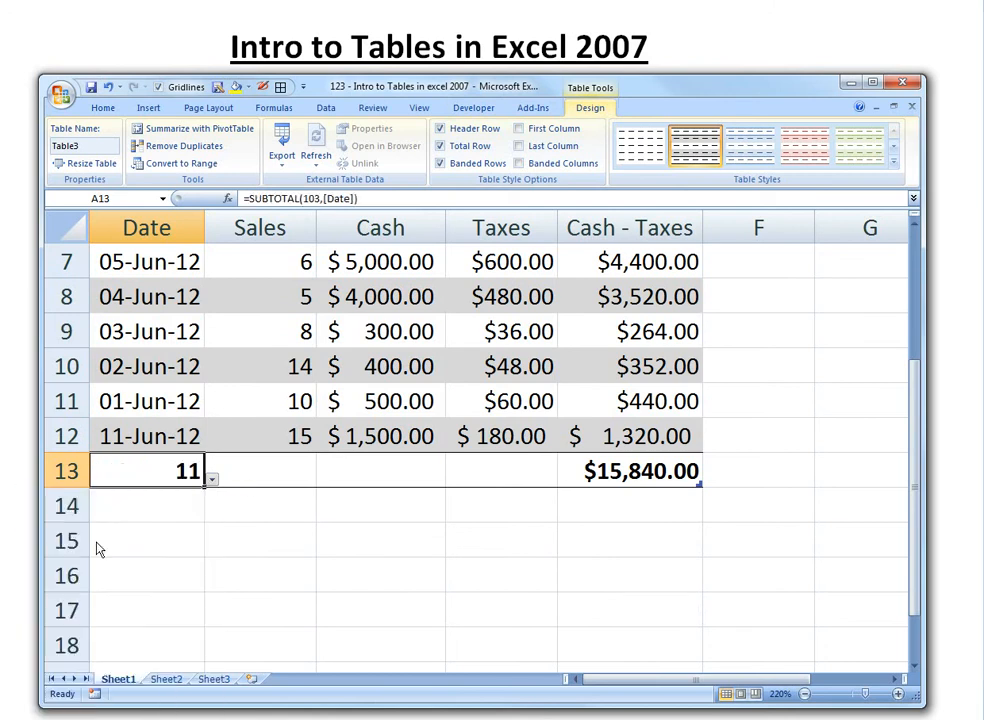
- Check the count of the dates in A2:A12
{"action": "scroll", "coordinate": [145, 537], "scroll_direction": "up", "scroll_amount": 2}
{"action": "left_click_drag", "start_coordinate": [160, 300], "coordinate": [171, 650]}
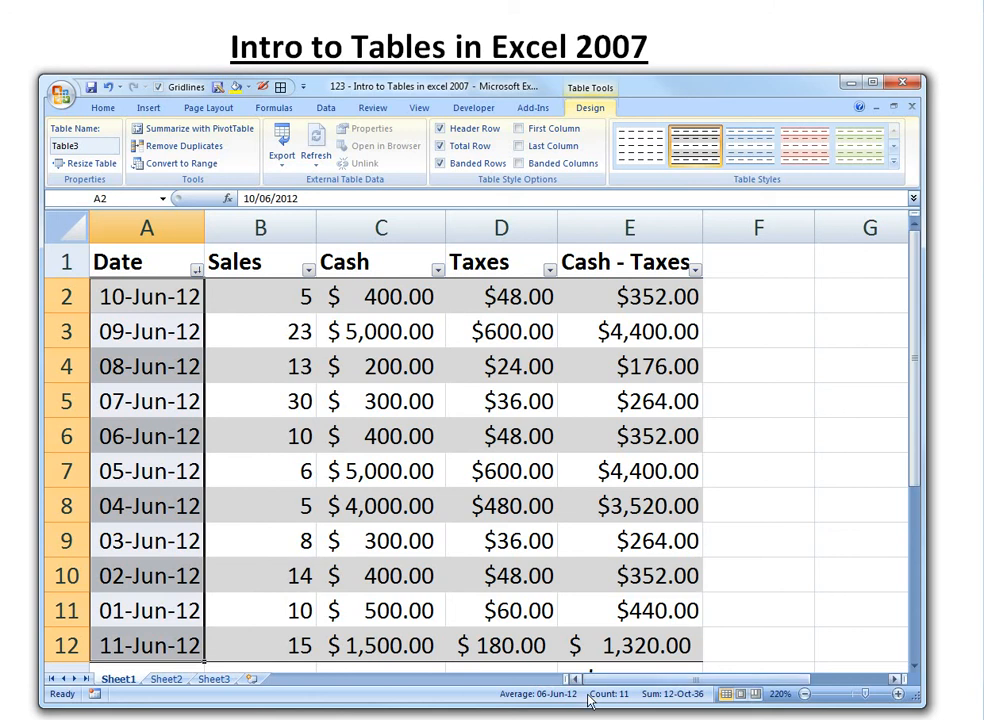
{"action": "left_click", "coordinate": [380, 471]}
- Set the total row to show Min for the Sales column and Max for the Cash column
{"action": "scroll", "coordinate": [256, 522], "scroll_direction": "down", "scroll_amount": 2}
{"action": "left_click", "coordinate": [278, 468]}
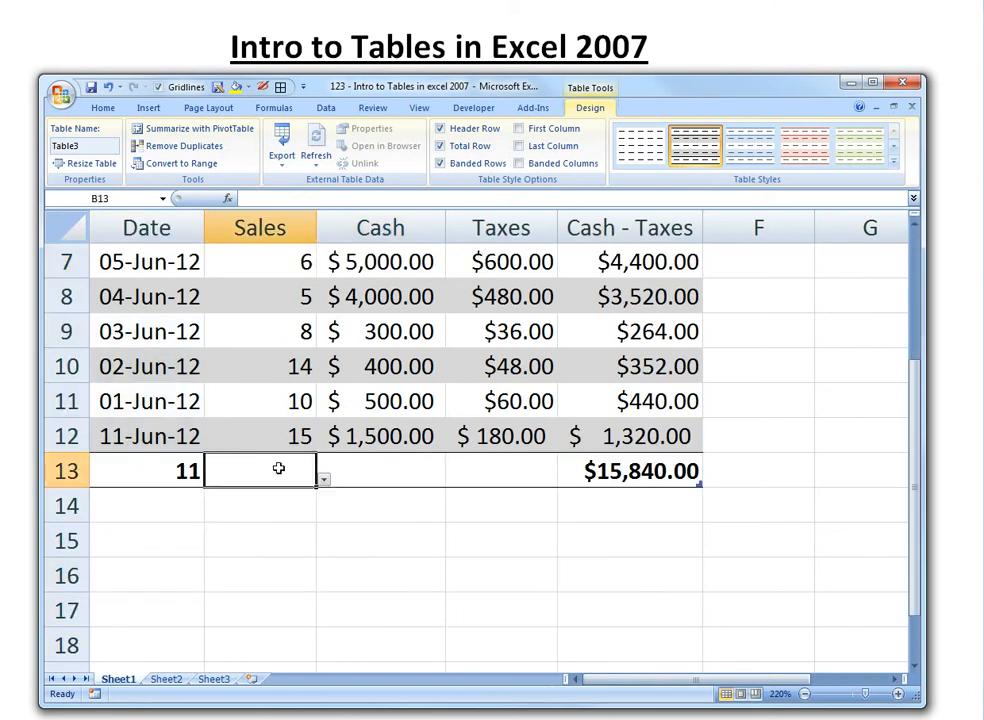
{"action": "left_click", "coordinate": [324, 480]}
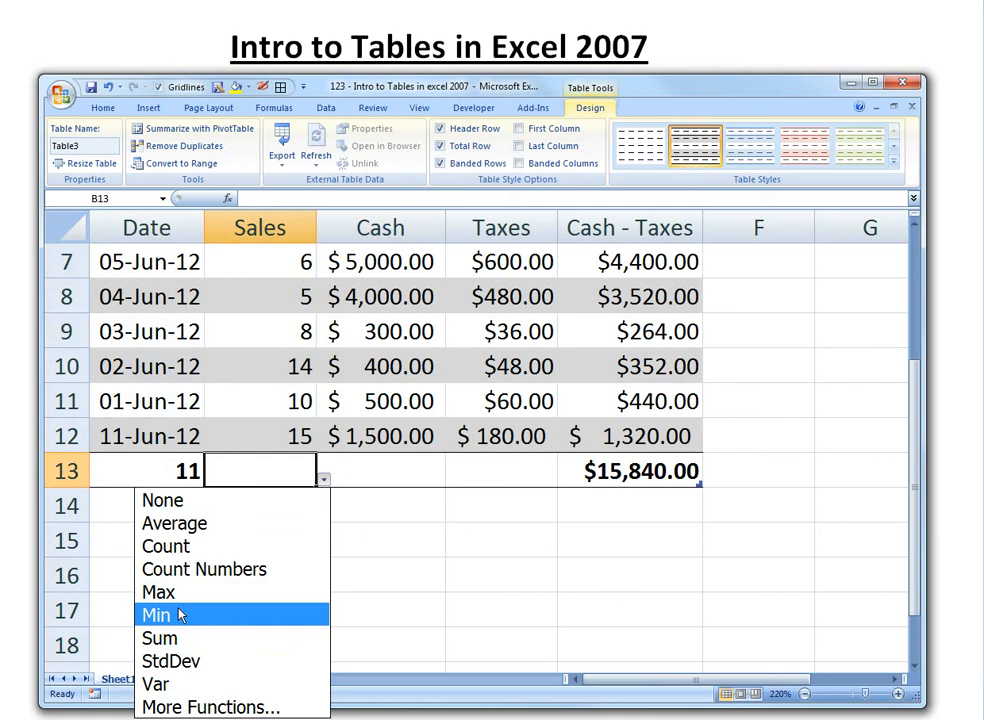
{"action": "left_click", "coordinate": [145, 615]}
{"action": "left_click", "coordinate": [382, 476]}
{"action": "left_click", "coordinate": [453, 480]}
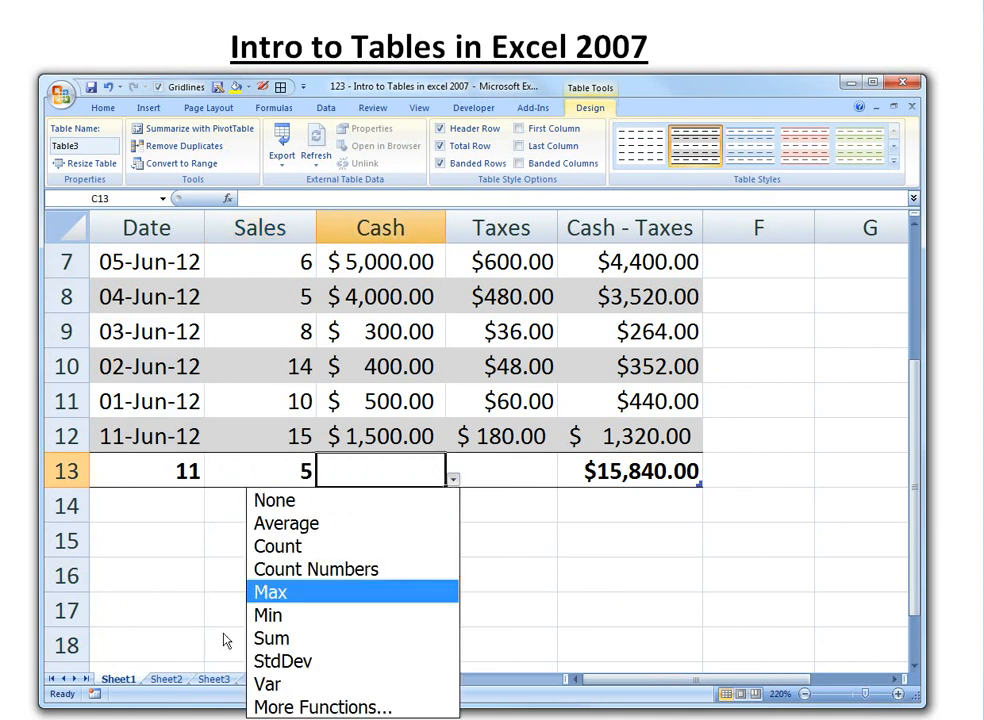
{"action": "left_click", "coordinate": [268, 593]}
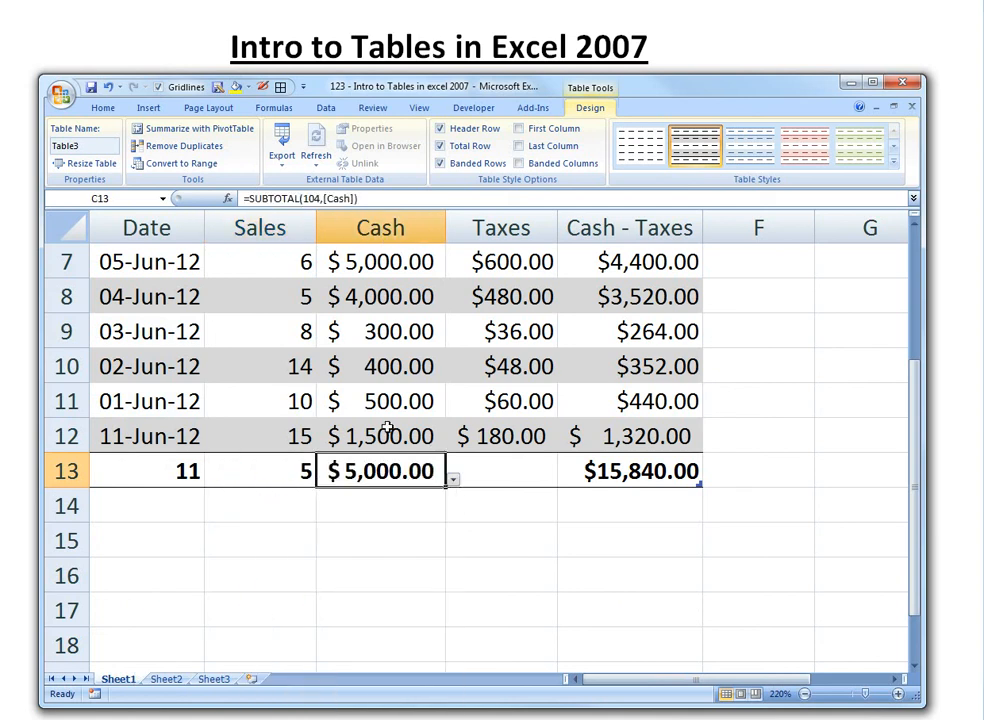
- Try Count Numbers in the Taxes cell of the total row, and change it to Sum
{"action": "left_click", "coordinate": [521, 478]}
{"action": "left_click", "coordinate": [565, 480]}
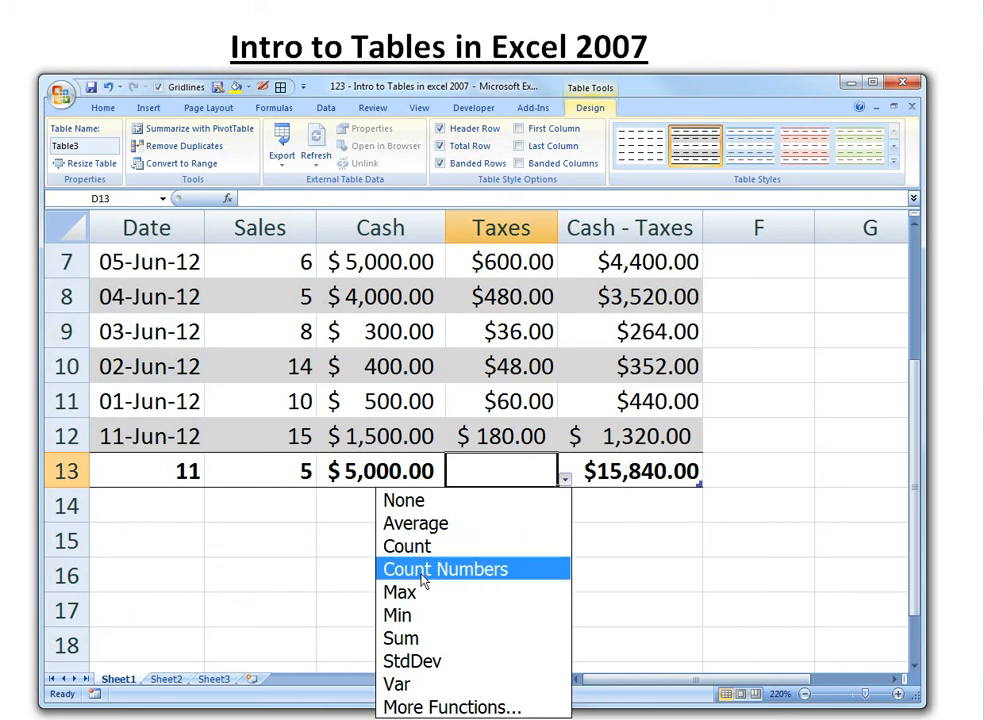
{"action": "left_click", "coordinate": [422, 578]}
{"action": "left_click", "coordinate": [565, 480]}
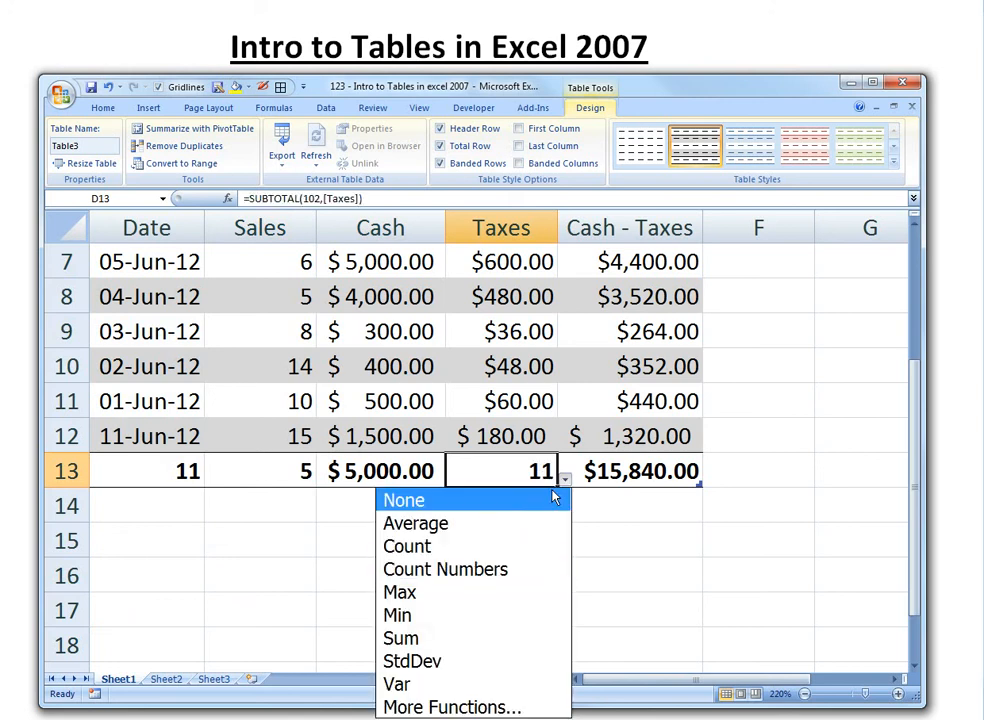
{"action": "left_click", "coordinate": [455, 640]}
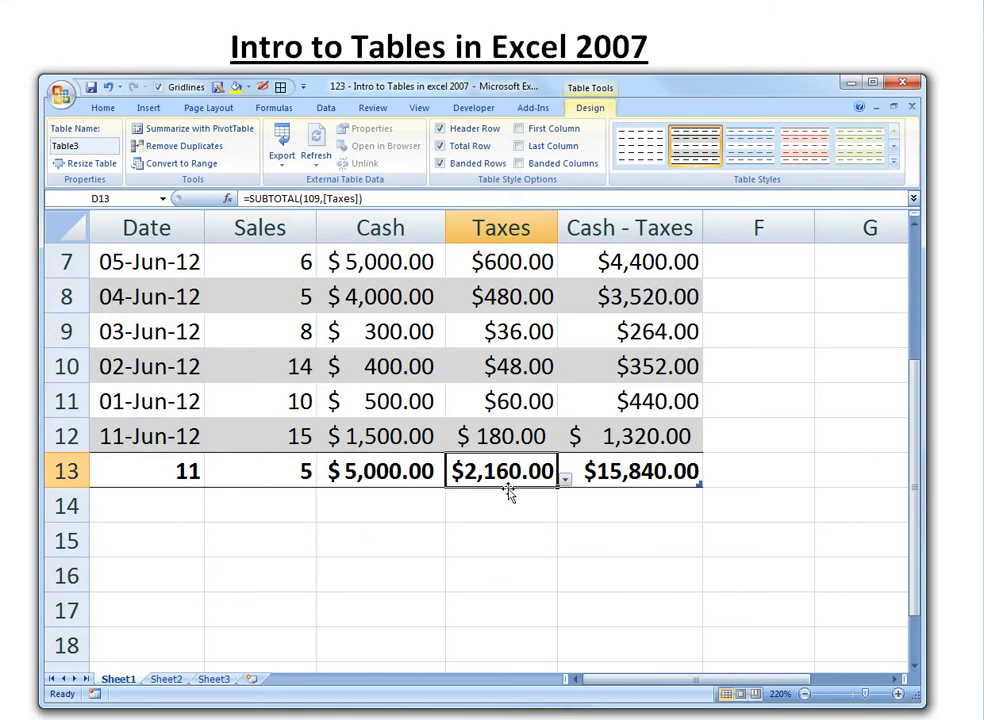
- Insert a blank table row above the 07-Jun-12 row
{"action": "left_click", "coordinate": [637, 476]}
{"action": "scroll", "coordinate": [637, 408], "scroll_direction": "up", "scroll_amount": 2}
{"action": "scroll", "coordinate": [650, 490], "scroll_direction": "down", "scroll_amount": 1}
{"action": "scroll", "coordinate": [655, 505], "scroll_direction": "up", "scroll_amount": 1}
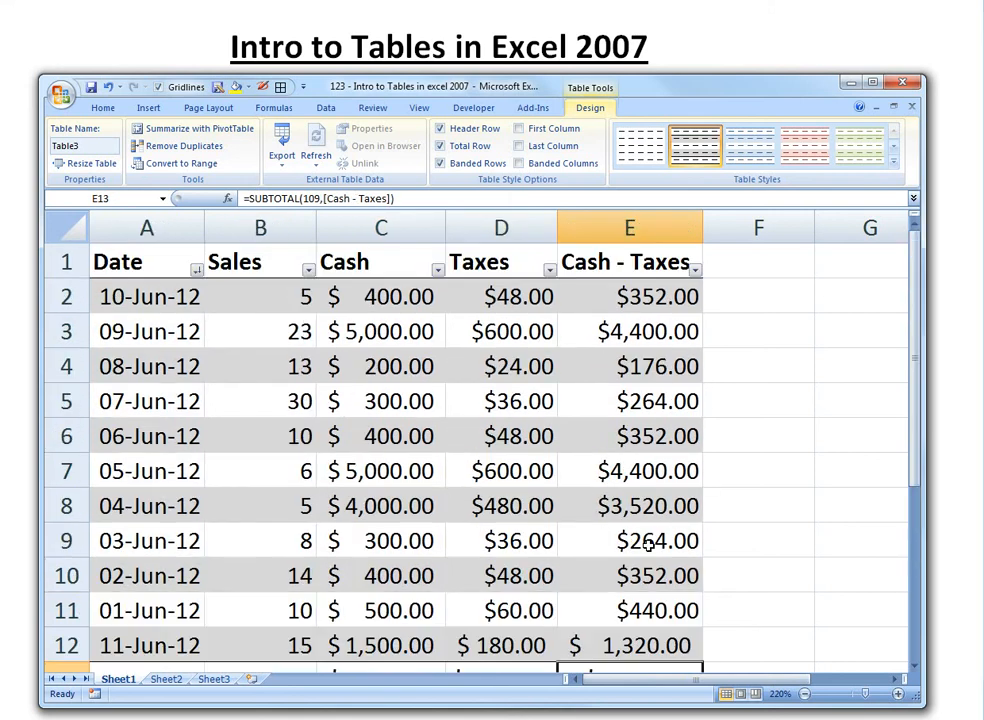
{"action": "scroll", "coordinate": [299, 534], "scroll_direction": "down", "scroll_amount": 1}
{"action": "scroll", "coordinate": [239, 476], "scroll_direction": "up", "scroll_amount": 1}
{"action": "left_click", "coordinate": [92, 401]}
{"action": "left_click", "coordinate": [115, 401]}
{"action": "left_click", "coordinate": [90, 401]}
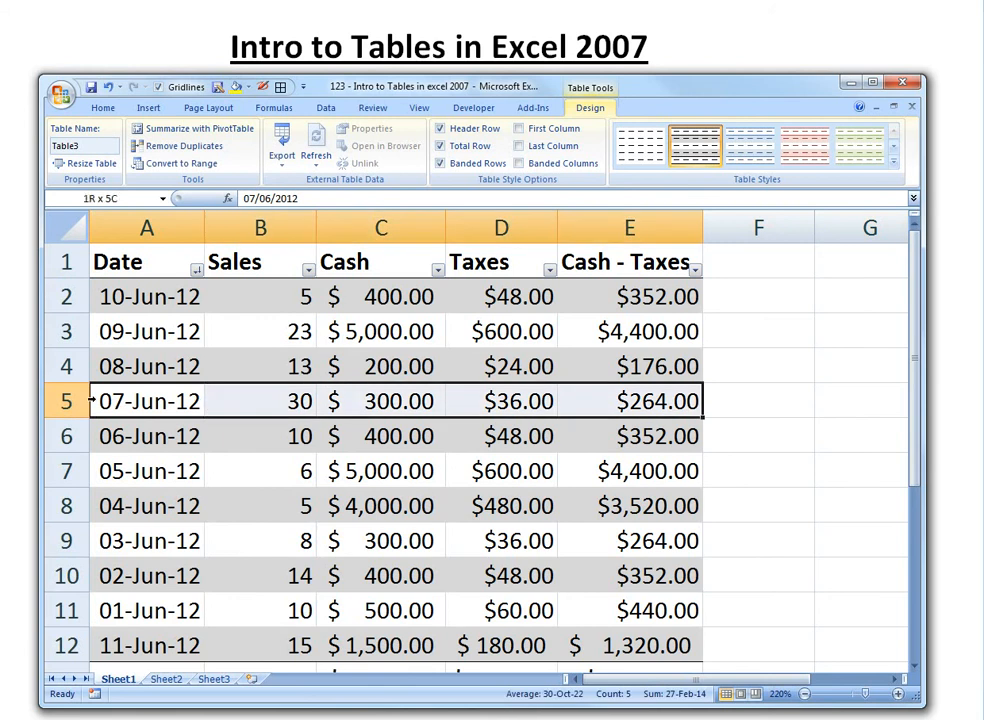
{"action": "right_click", "coordinate": [123, 402]}
{"action": "mouse_move", "coordinate": [220, 507]}
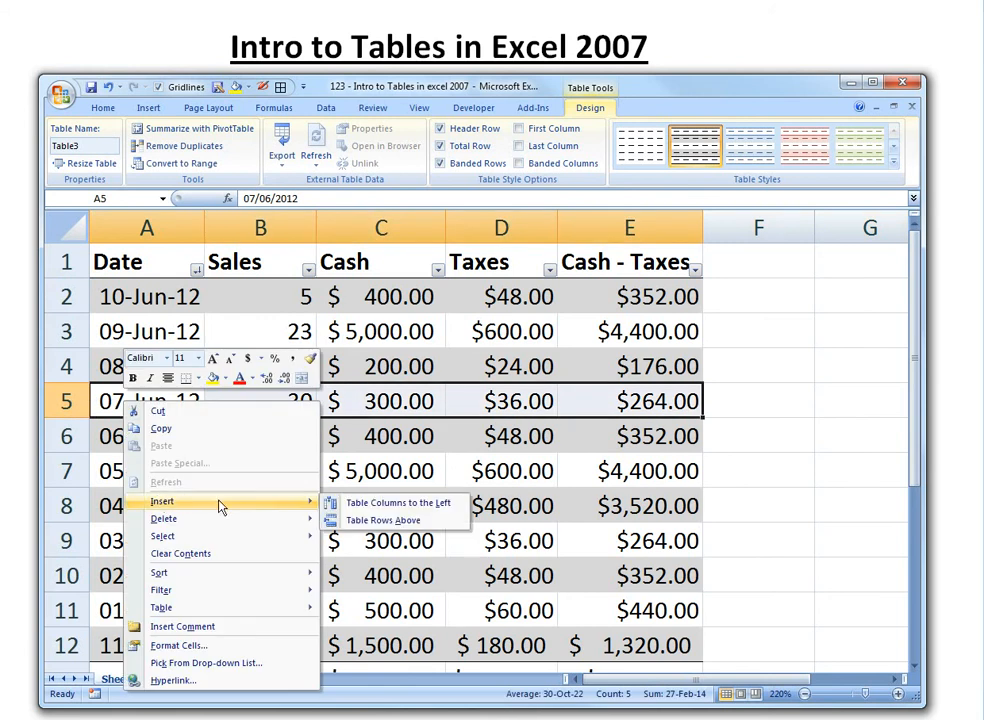
{"action": "left_click", "coordinate": [401, 522]}
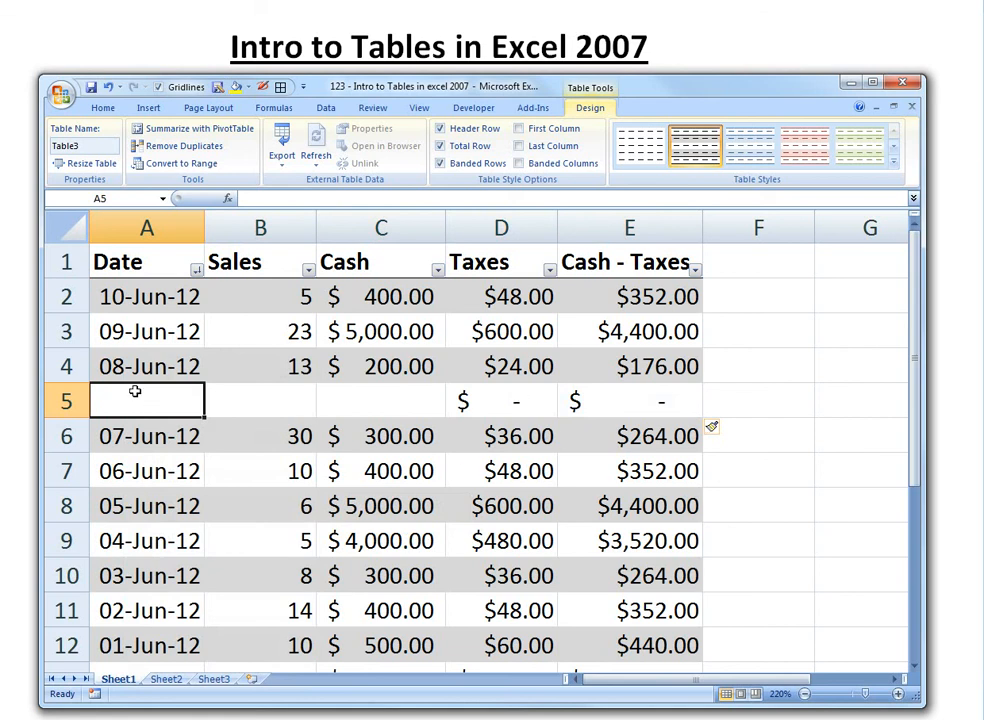
- Fill in the blank row 5 with the date June 16, 2012, 14 for Sales and 400 for Cash
{"action": "type", "text": "J"}
{"action": "key", "text": "BackSpace"}
{"action": "type", "text": "June"}
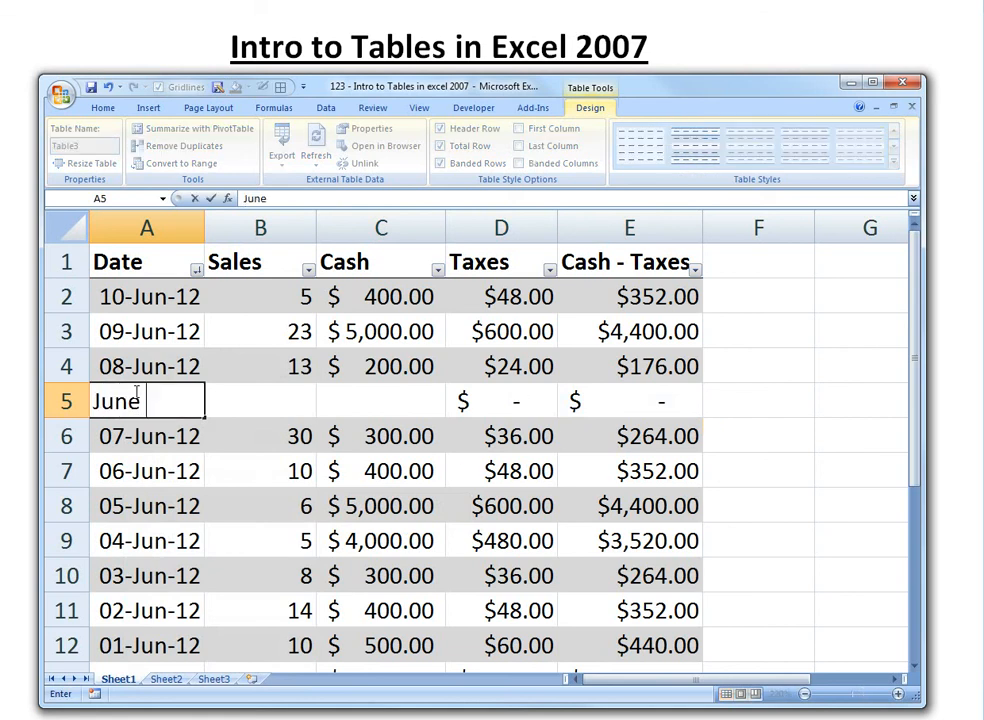
{"action": "type", "text": " 16, 2012"}
{"action": "key", "text": "Tab"}
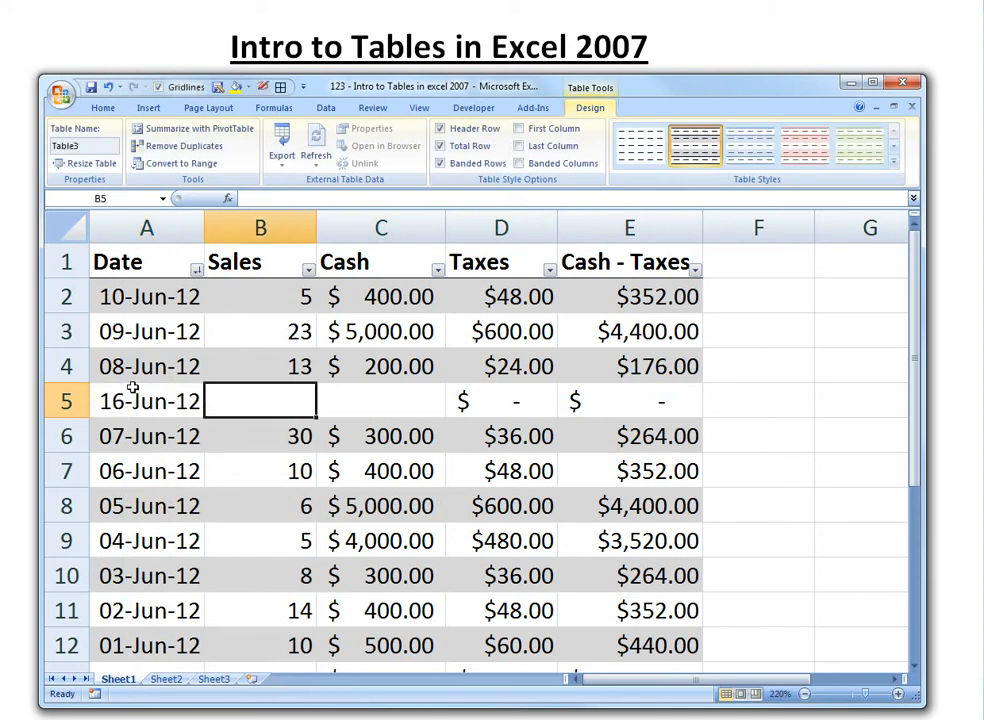
{"action": "type", "text": "14"}
{"action": "key", "text": "Tab"}
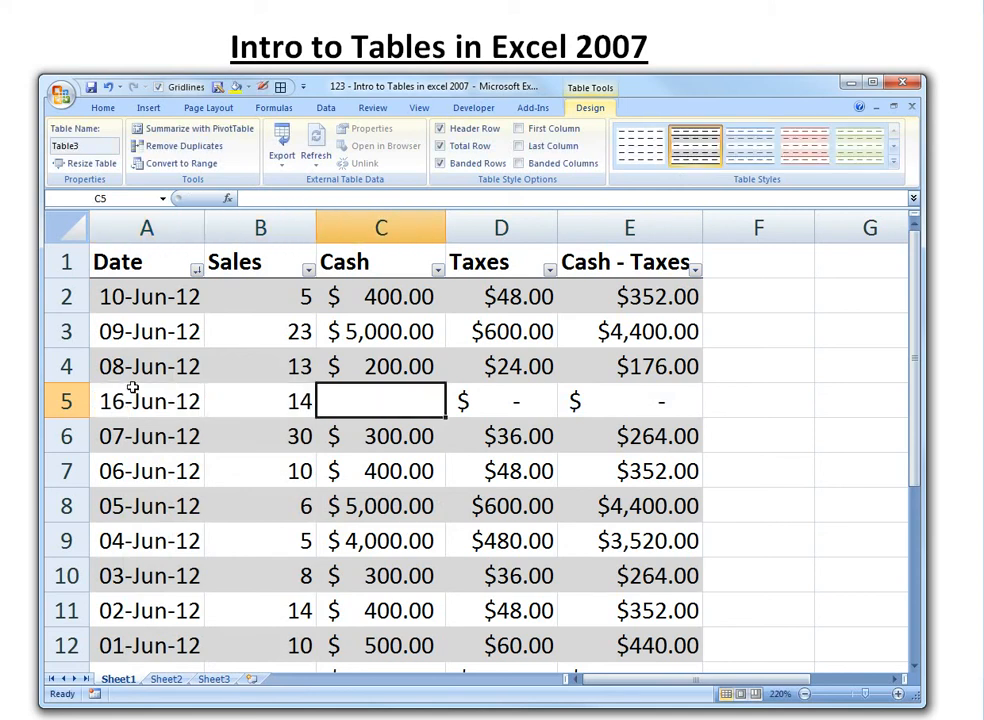
{"action": "type", "text": "400"}
{"action": "key", "text": "Tab"}
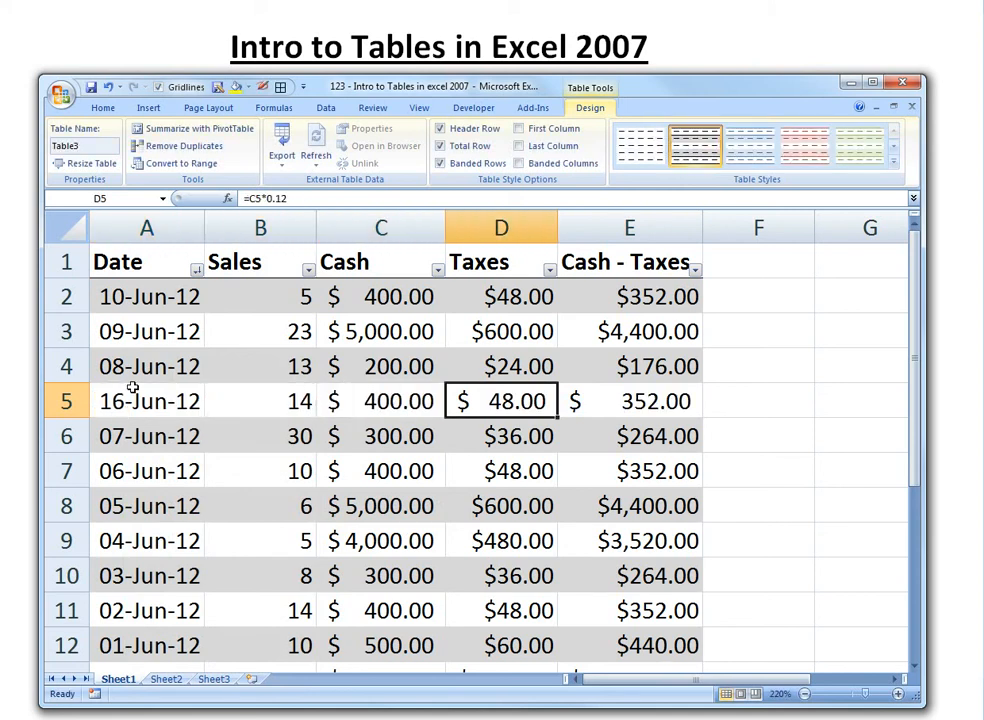
- Sort the table by the Date column from oldest to newest
{"action": "left_click", "coordinate": [198, 271]}
{"action": "left_click", "coordinate": [88, 286]}
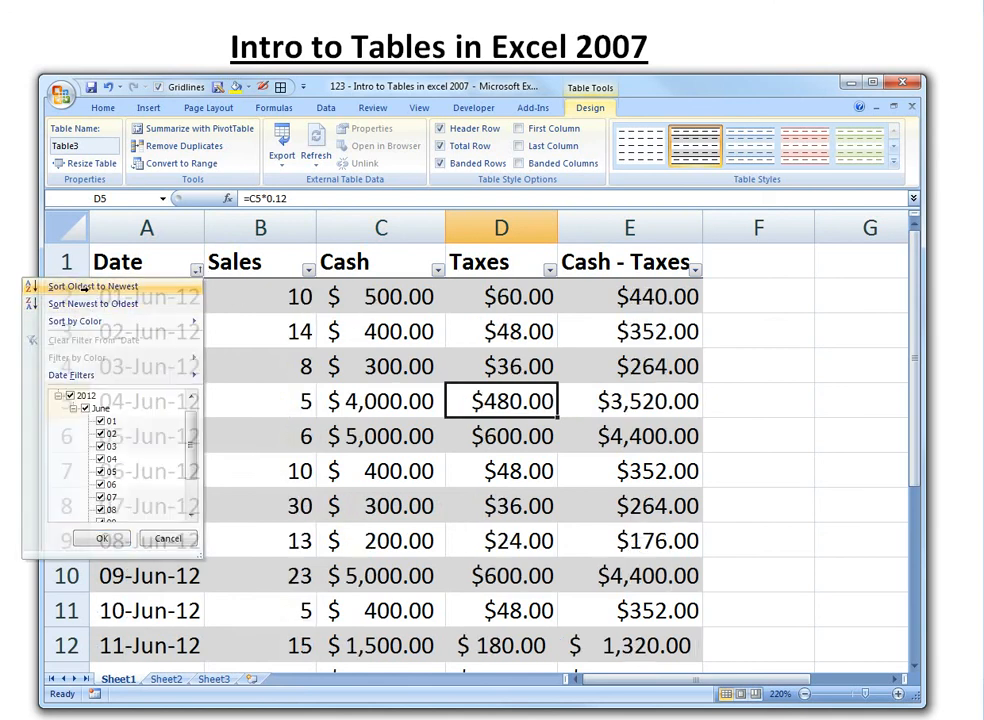
{"action": "scroll", "coordinate": [147, 390], "scroll_direction": "down", "scroll_amount": 2}
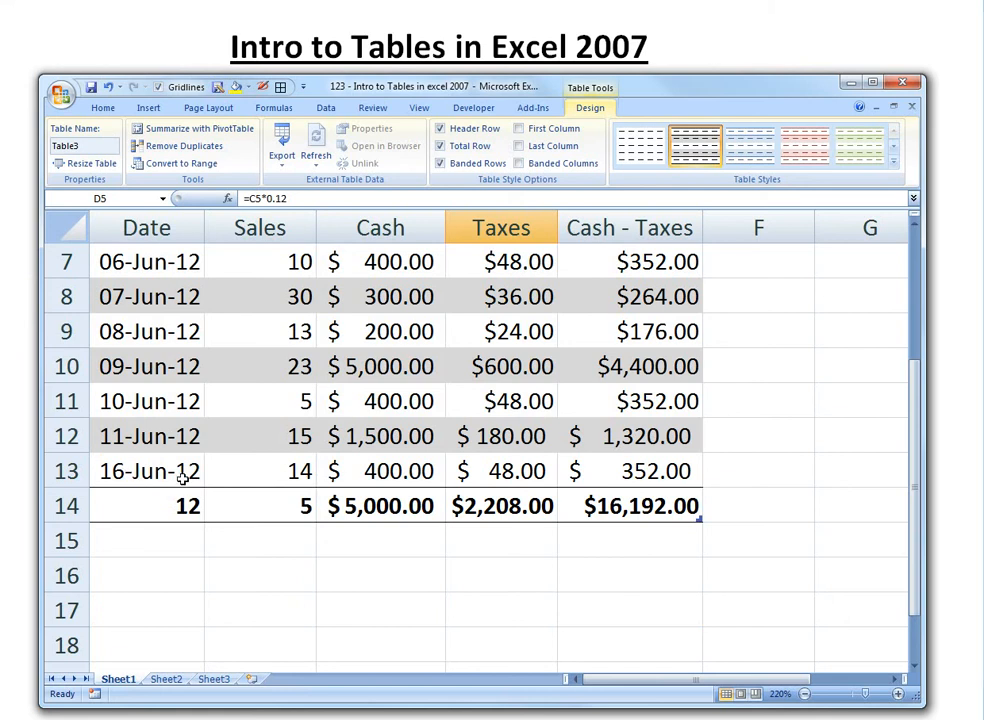
{"action": "scroll", "coordinate": [167, 373], "scroll_direction": "up", "scroll_amount": 2}
{"action": "scroll", "coordinate": [204, 391], "scroll_direction": "down", "scroll_amount": 2}
- Try Max in the Sales cell of the total row, and change it to Sum
{"action": "left_click", "coordinate": [171, 515]}
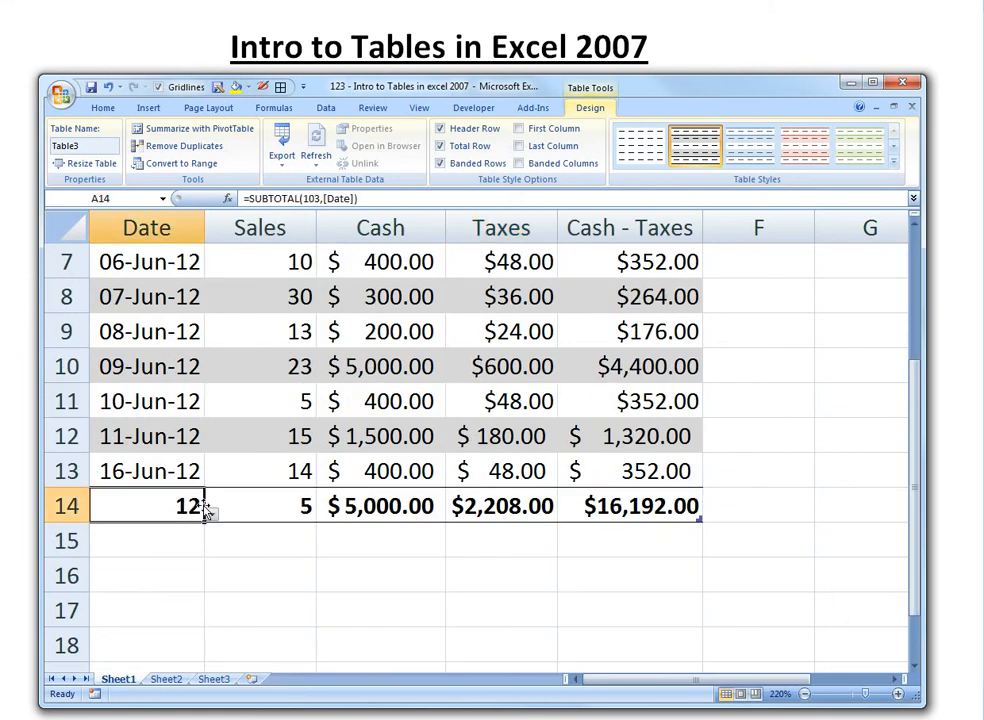
{"action": "left_click", "coordinate": [283, 505]}
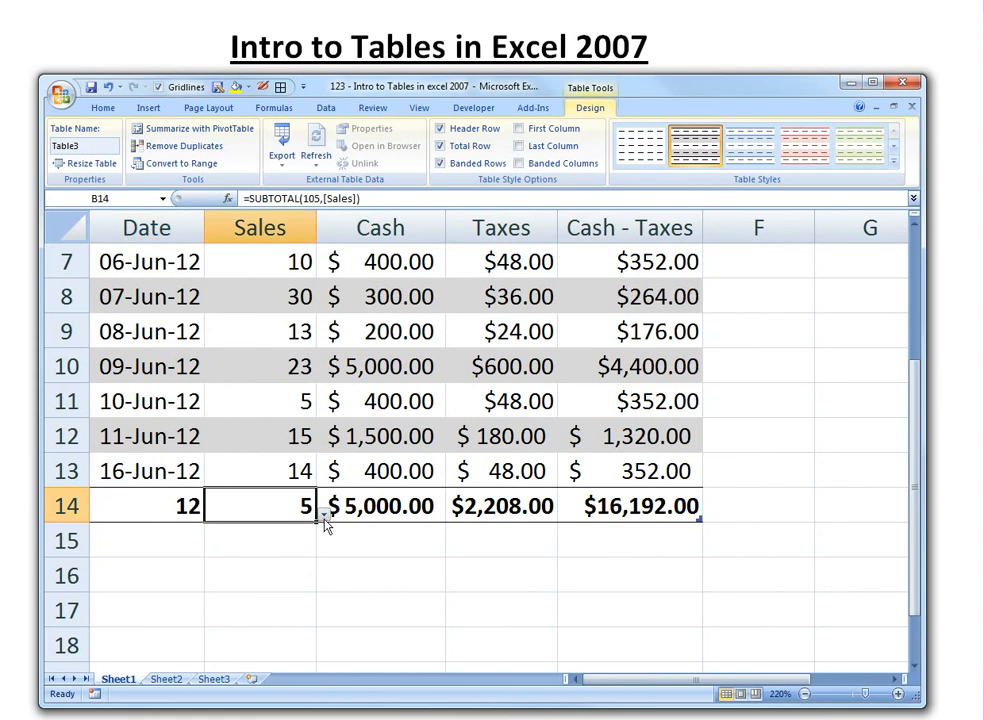
{"action": "left_click", "coordinate": [323, 515]}
{"action": "left_click", "coordinate": [178, 306]}
{"action": "left_click", "coordinate": [313, 540]}
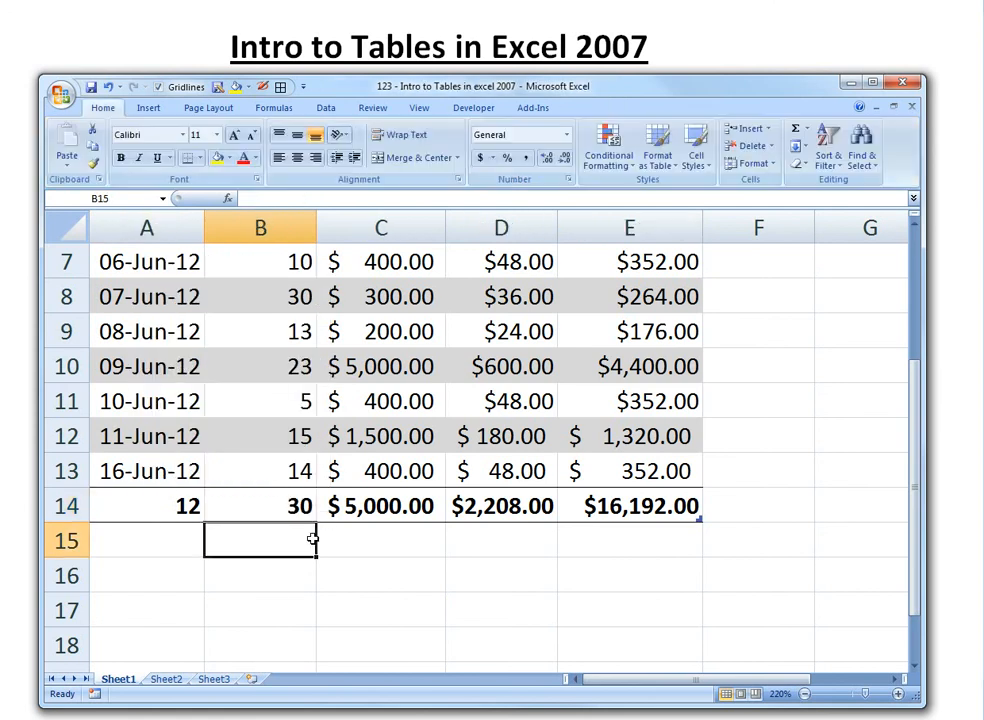
{"action": "left_click", "coordinate": [305, 507]}
{"action": "left_click", "coordinate": [318, 516]}
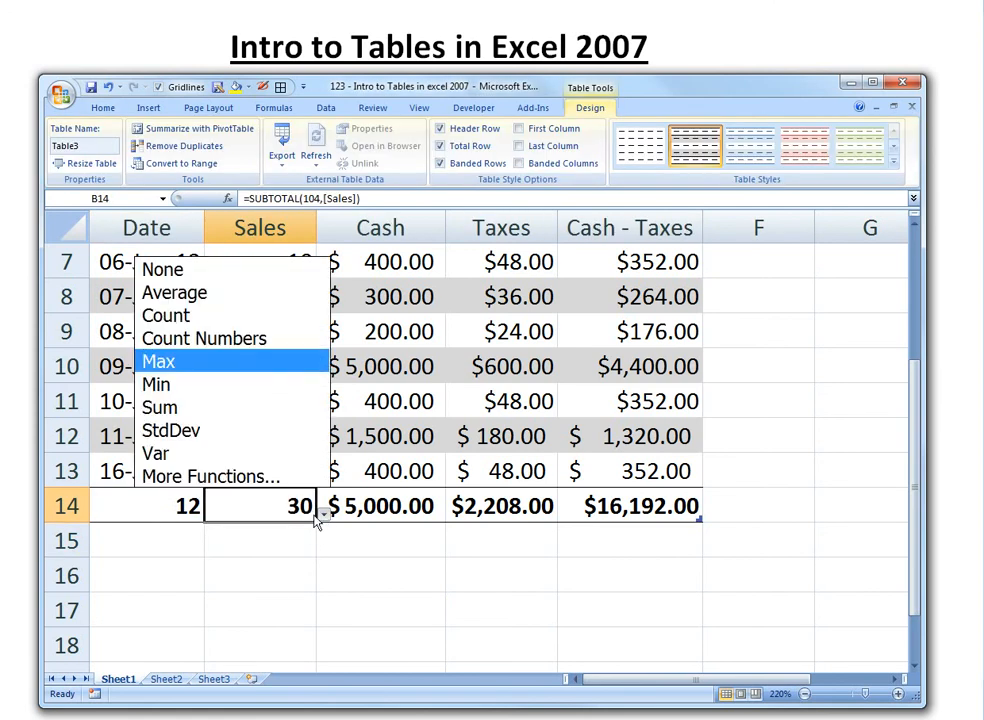
{"action": "left_click", "coordinate": [160, 407]}
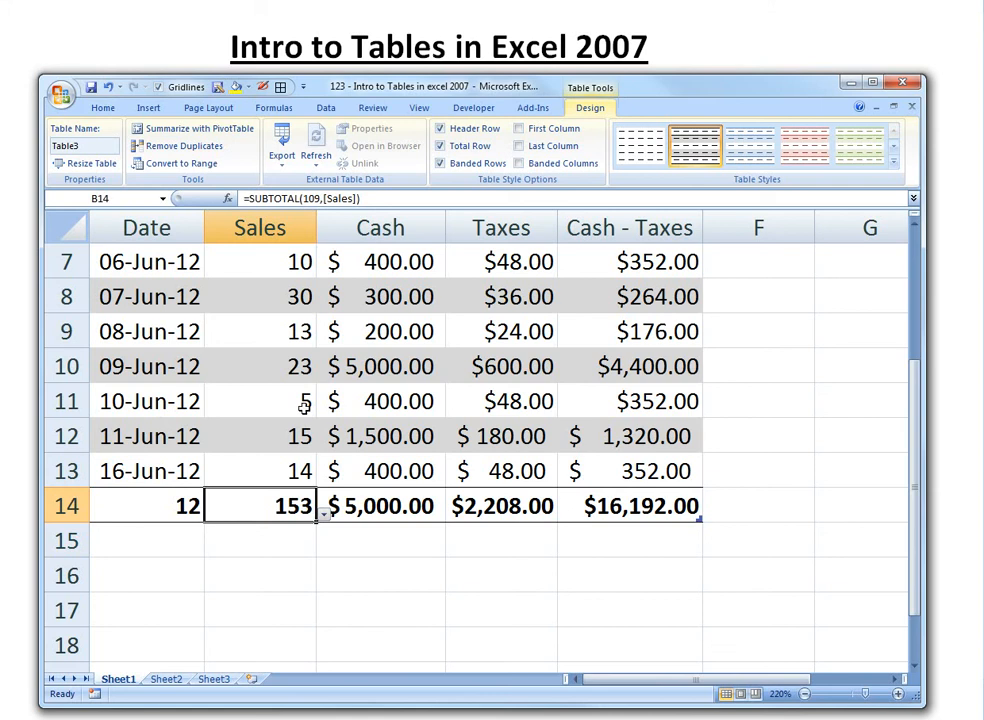
- Try resizing the table to the range $A$1:$F$14 so that it takes in column F
{"action": "scroll", "coordinate": [305, 404], "scroll_direction": "up", "scroll_amount": 2}
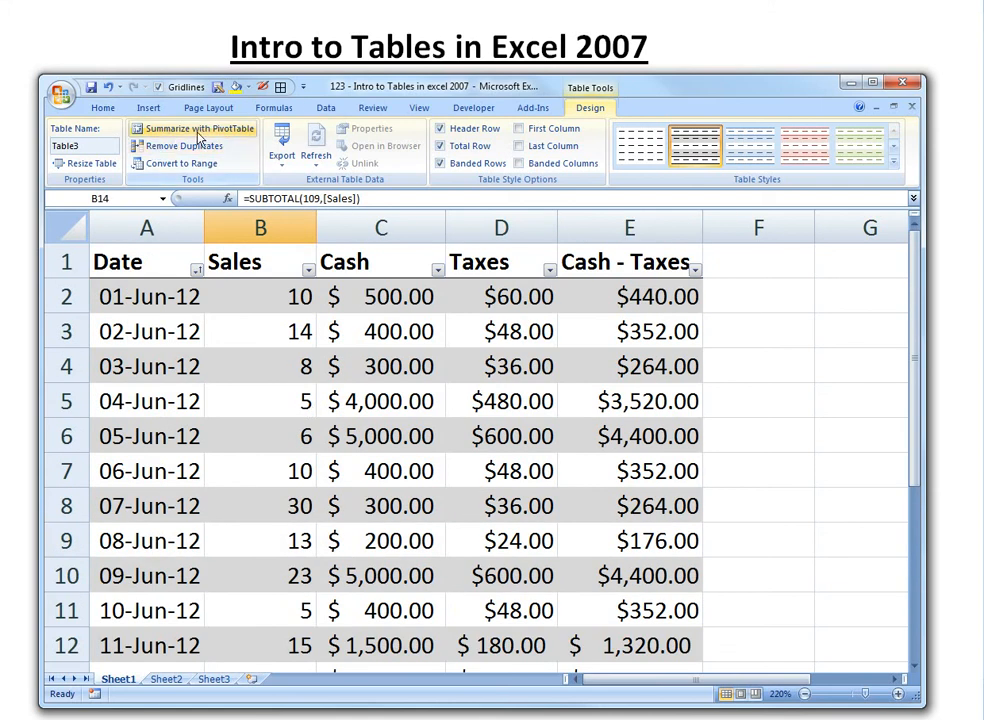
{"action": "left_click", "coordinate": [92, 164]}
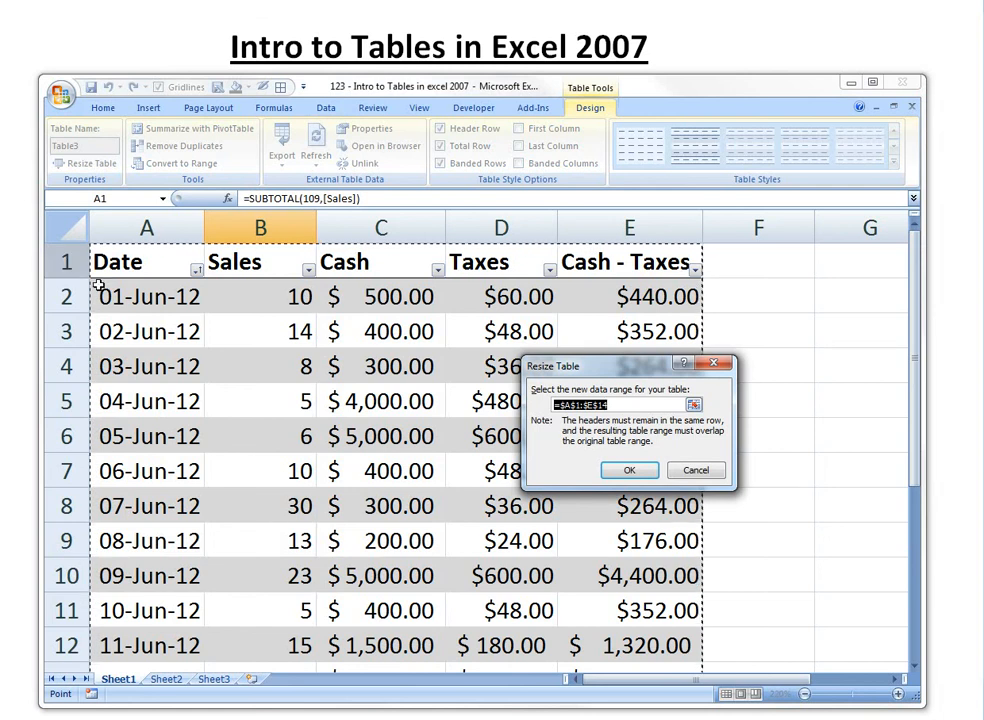
{"action": "left_click_drag", "start_coordinate": [125, 260], "coordinate": [720, 621]}
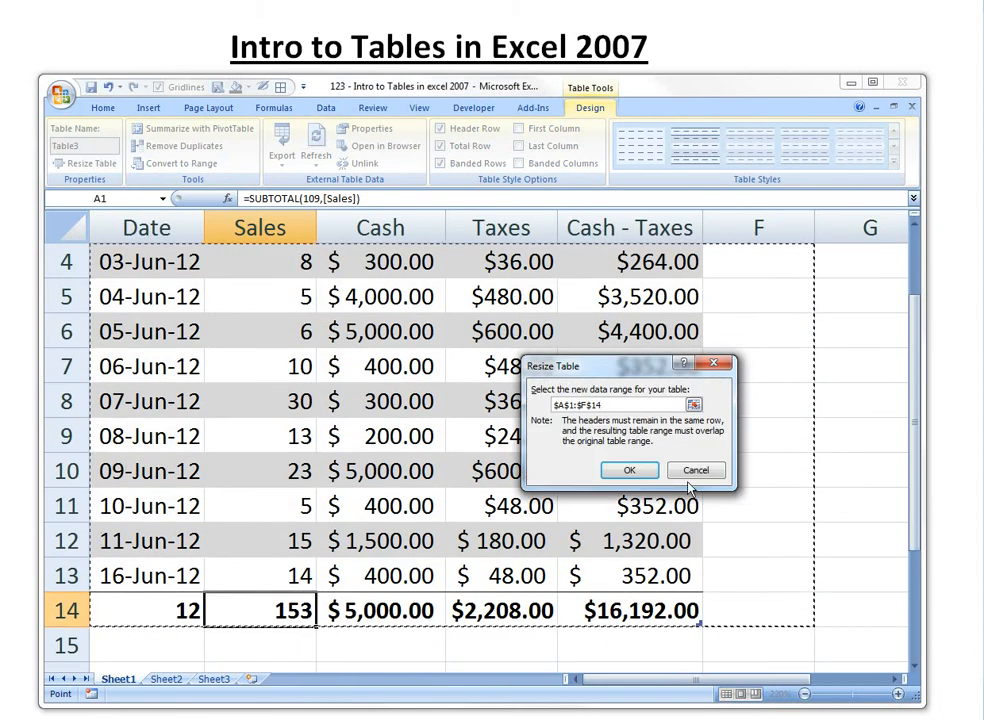
{"action": "key", "text": "Return"}
{"action": "scroll", "coordinate": [678, 377], "scroll_direction": "up", "scroll_amount": 1}
{"action": "scroll", "coordinate": [678, 377], "scroll_direction": "down", "scroll_amount": 2}
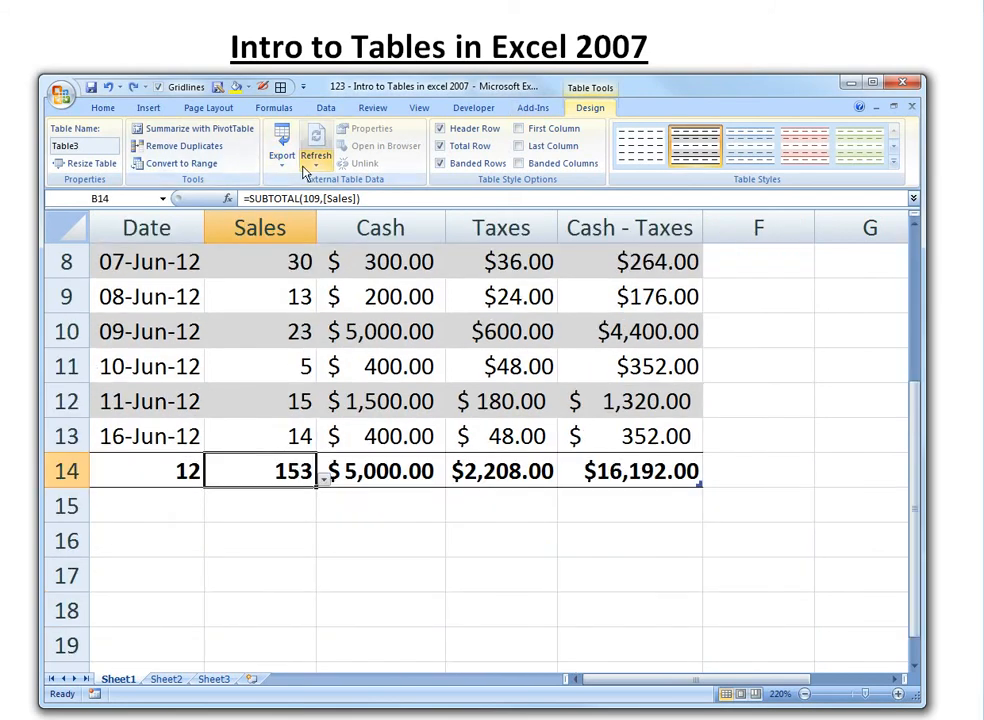
{"action": "left_click", "coordinate": [237, 366]}
{"action": "scroll", "coordinate": [241, 372], "scroll_direction": "up", "scroll_amount": 3}
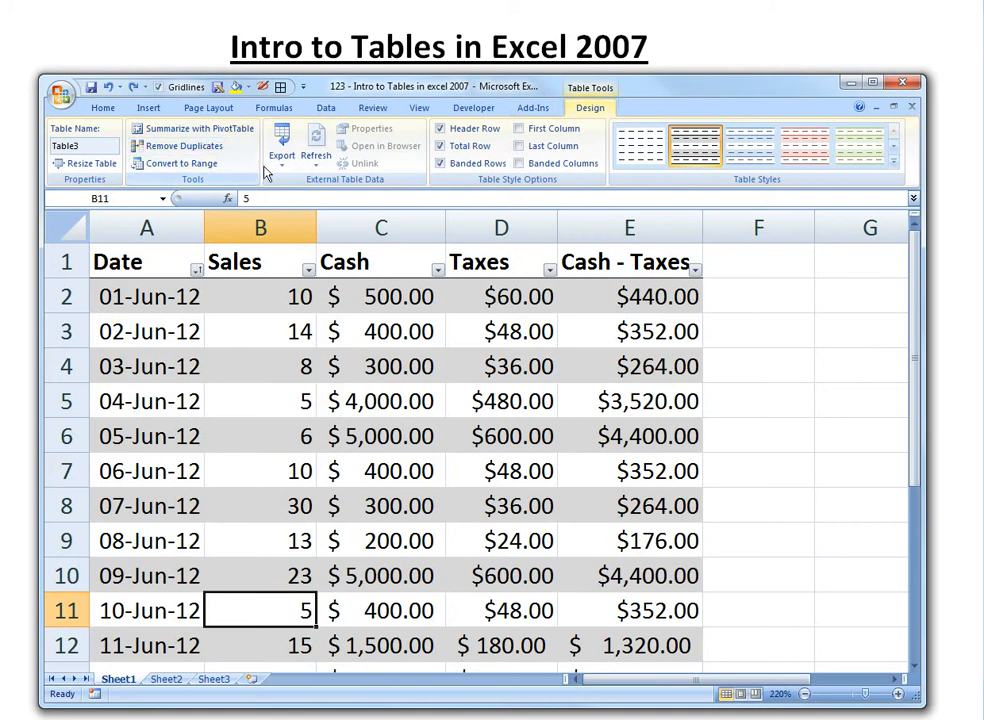
{"action": "left_click", "coordinate": [160, 400]}
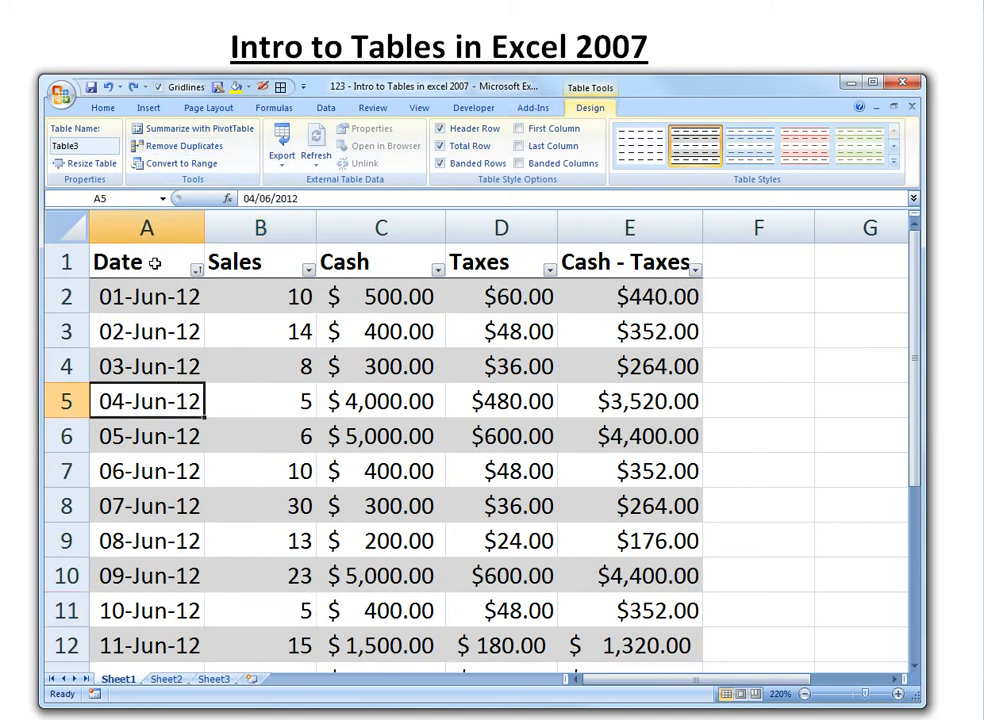
{"action": "left_click", "coordinate": [183, 152]}
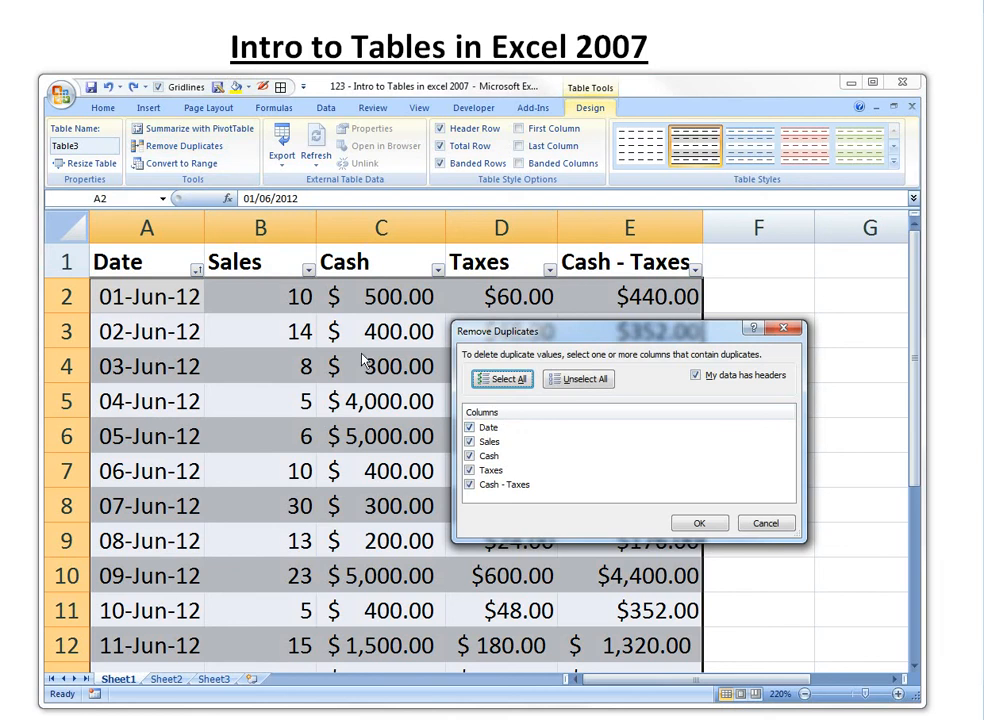
{"action": "left_click", "coordinate": [765, 523]}
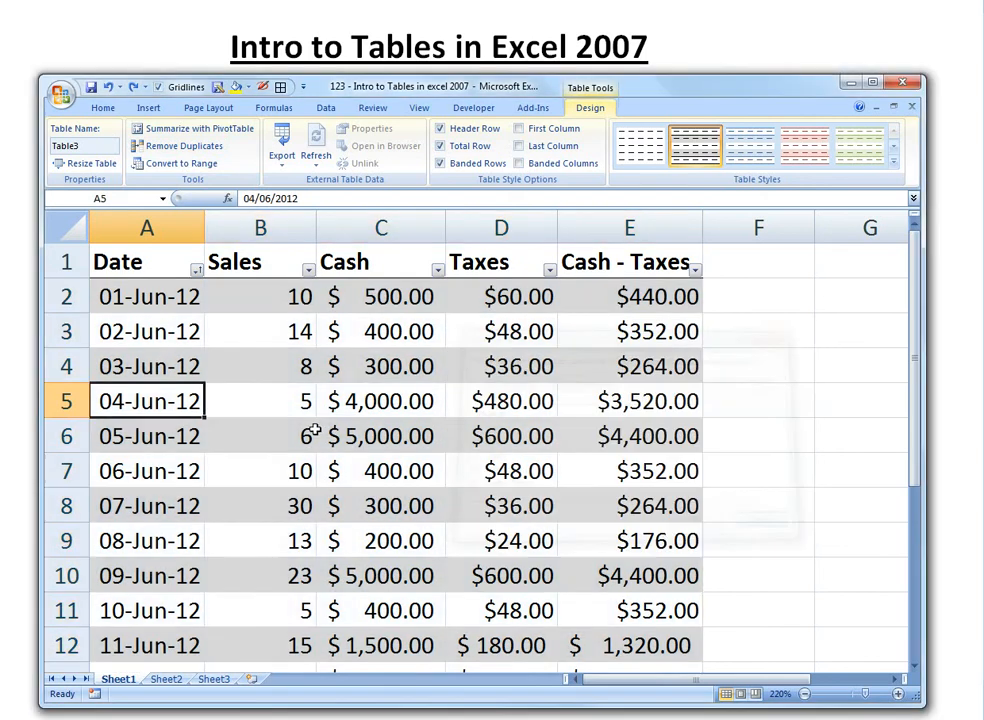
- Remove duplicate rows from the table, comparing only the Sales column and leaving out Date, Cash, Taxes and Cash - Taxes
{"action": "key", "text": "Right"}
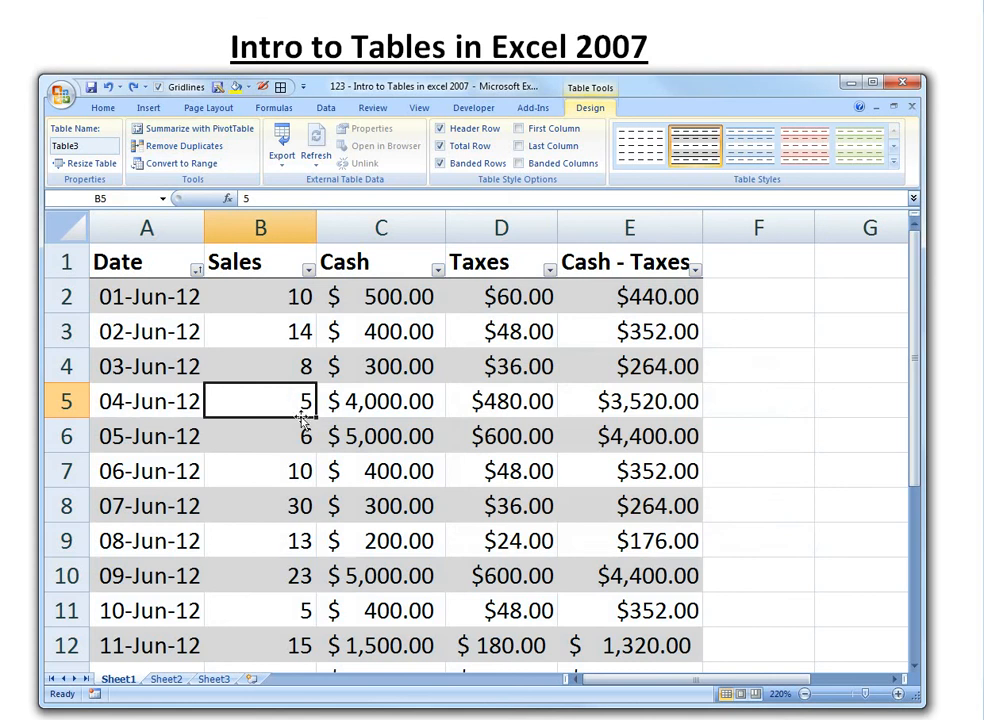
{"action": "left_click", "coordinate": [300, 476]}
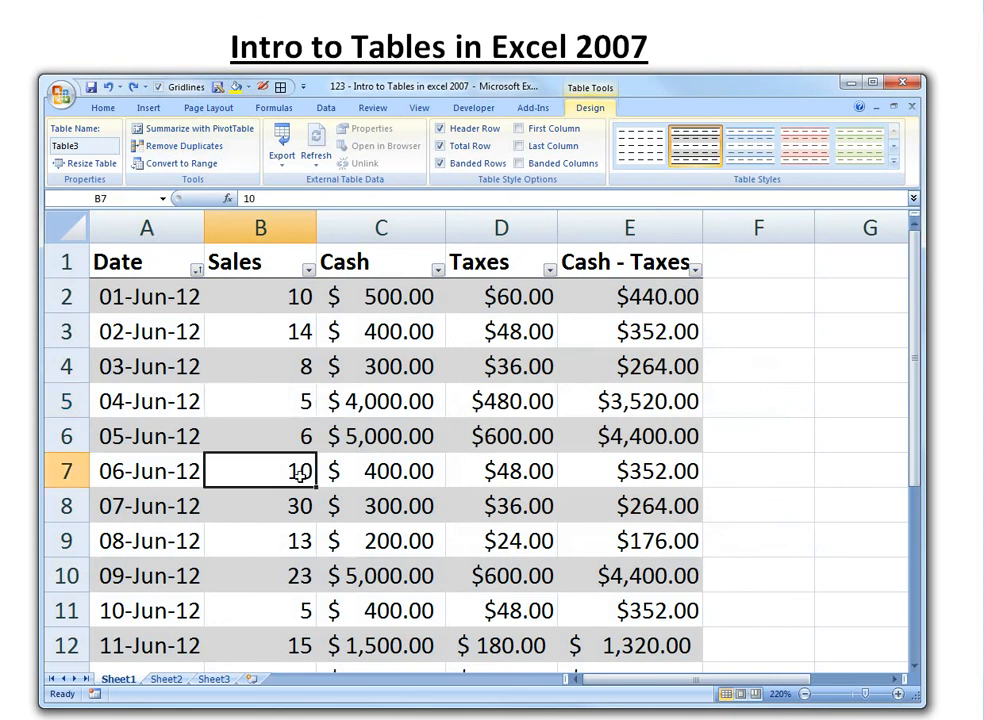
{"action": "left_click", "coordinate": [186, 146]}
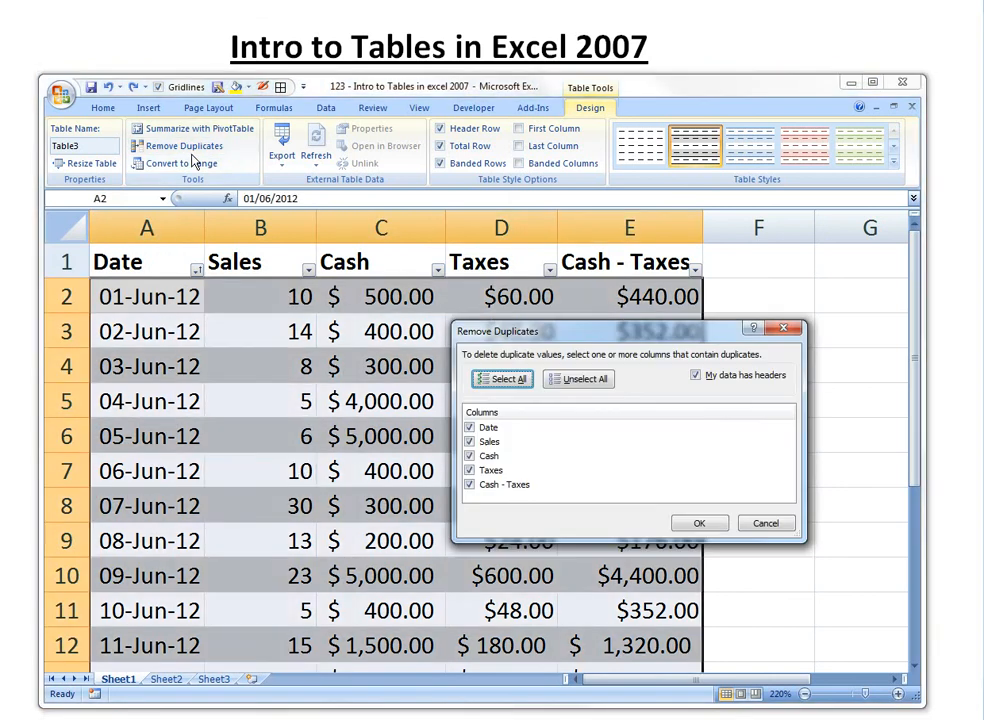
{"action": "left_click", "coordinate": [472, 428]}
{"action": "left_click", "coordinate": [471, 456]}
{"action": "left_click", "coordinate": [471, 470]}
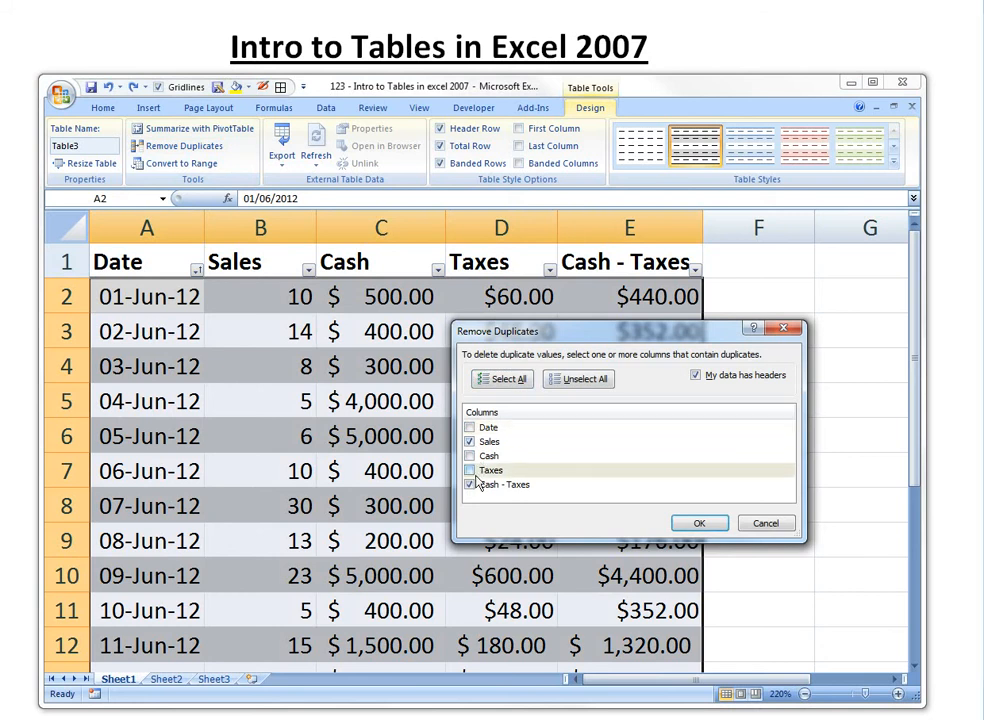
{"action": "left_click", "coordinate": [472, 485]}
{"action": "left_click", "coordinate": [697, 525]}
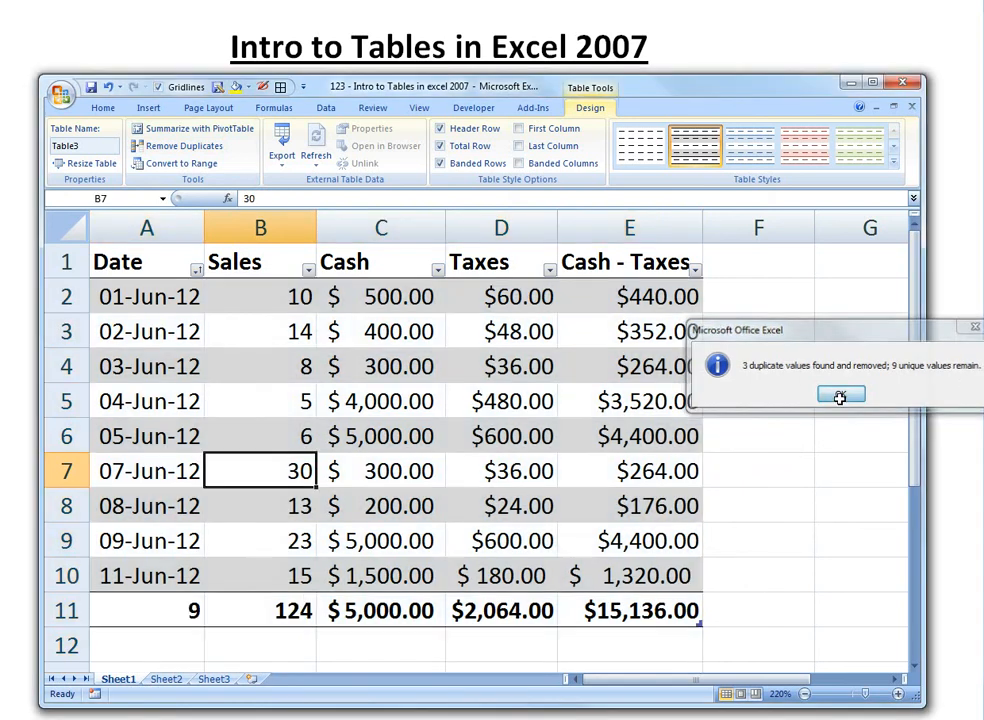
{"action": "left_click", "coordinate": [838, 394]}
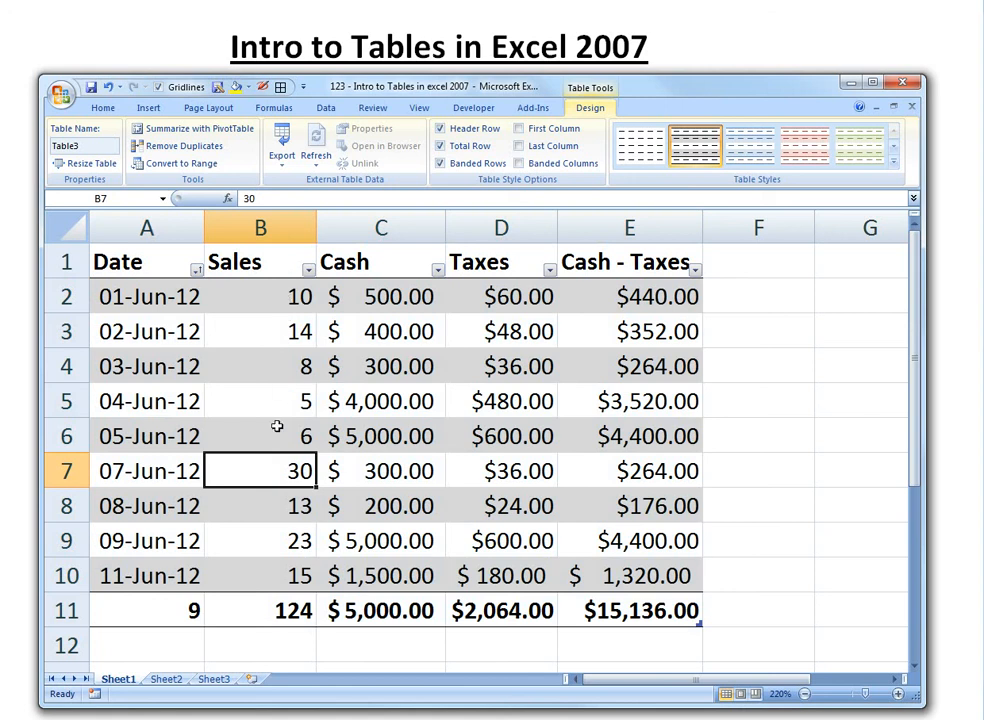
- Undo the removal of the duplicate rows
{"action": "key", "text": "ctrl+z"}
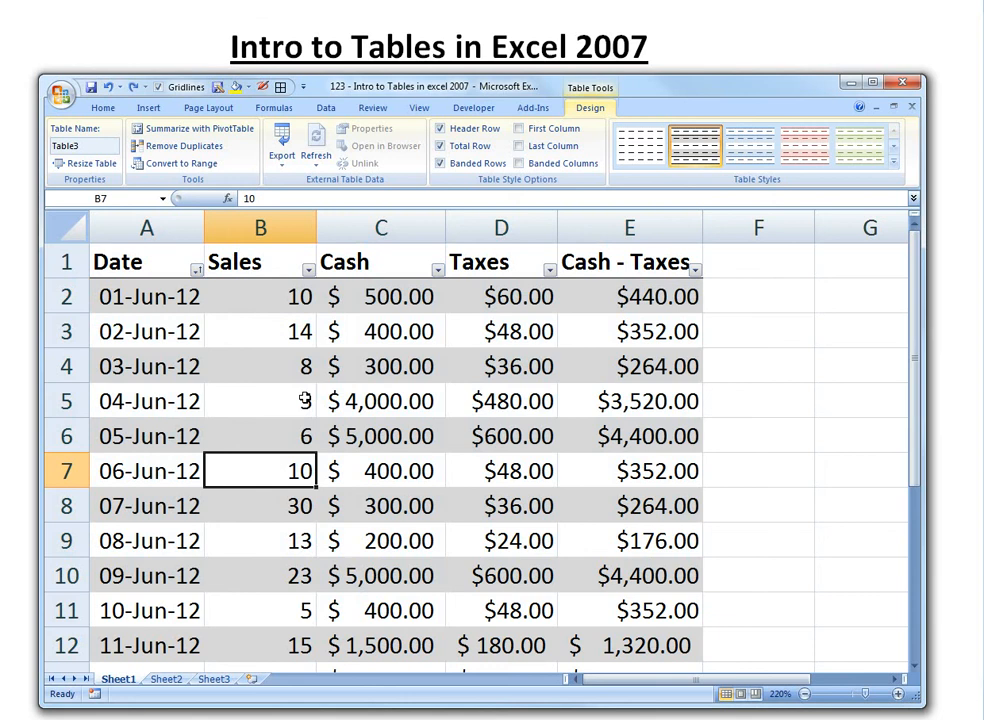
{"action": "scroll", "coordinate": [304, 401], "scroll_direction": "down", "scroll_amount": 1}
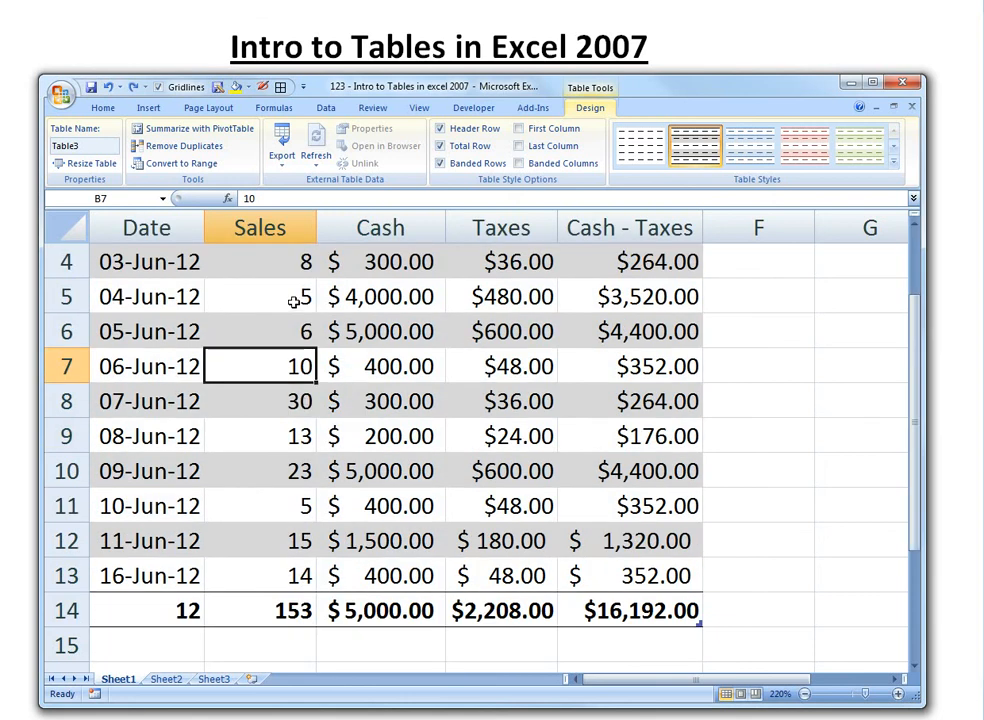
{"action": "scroll", "coordinate": [291, 401], "scroll_direction": "up", "scroll_amount": 1}
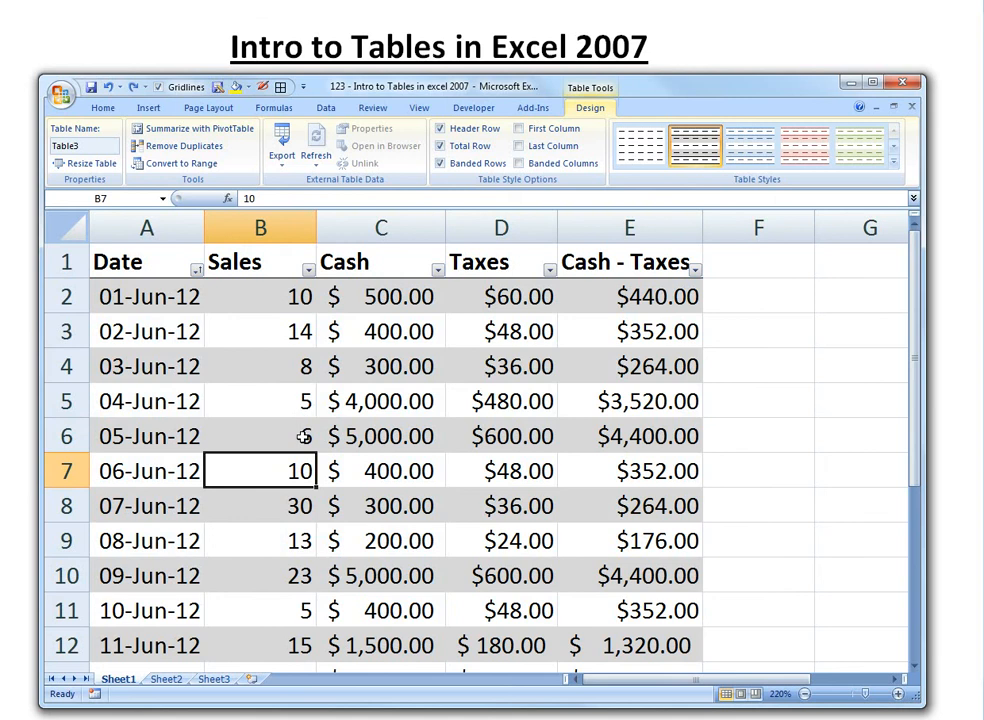
- Sort the table by the Sales column from smallest to largest
{"action": "scroll", "coordinate": [302, 437], "scroll_direction": "down", "scroll_amount": 1}
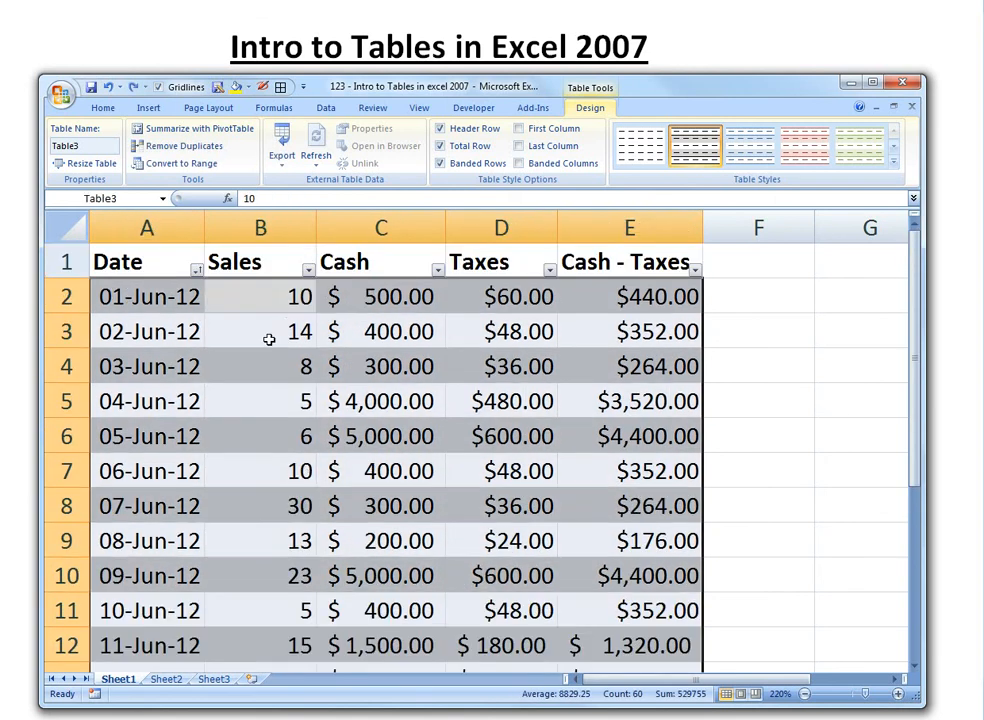
{"action": "left_click", "coordinate": [260, 366]}
{"action": "left_click", "coordinate": [308, 270]}
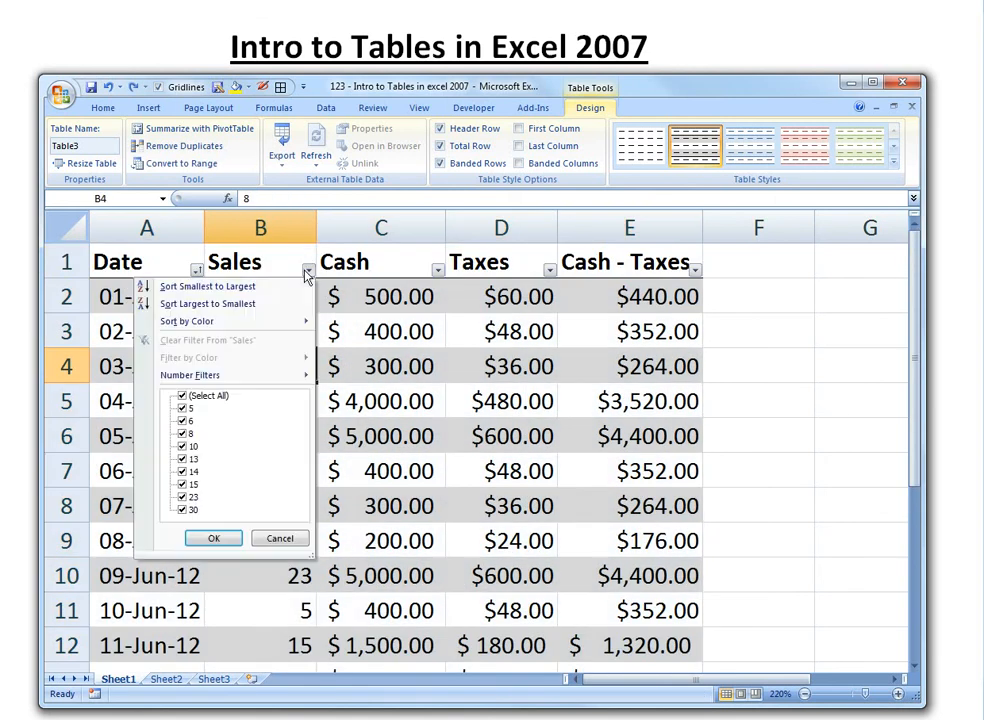
{"action": "left_click", "coordinate": [212, 287]}
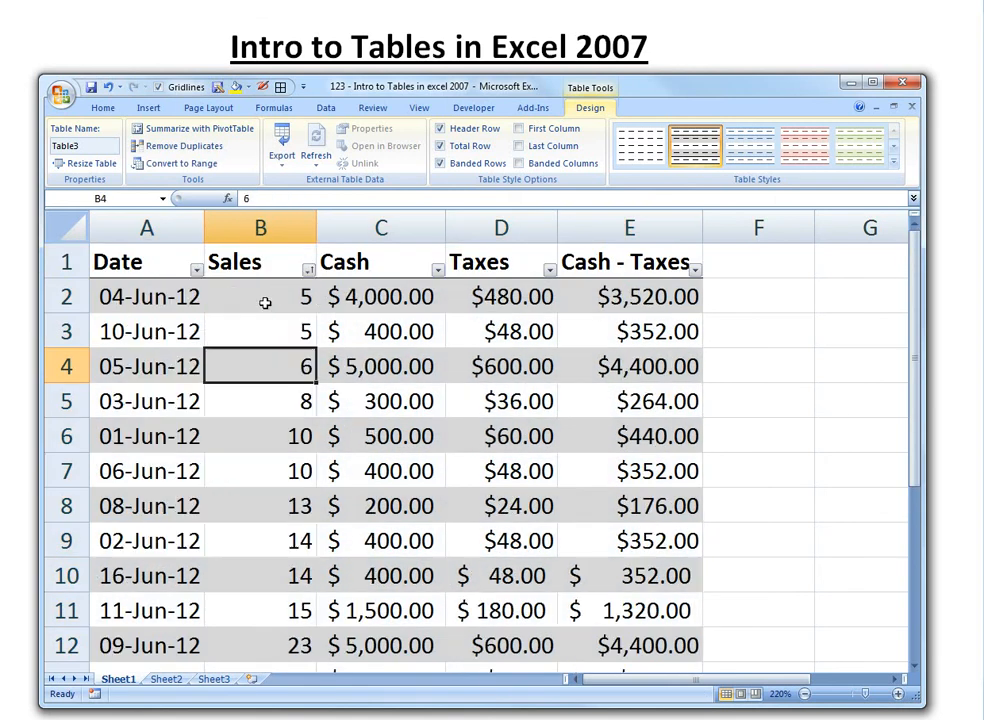
- Try removing duplicates from the sorted table by the Sales column alone, and undo the removal
{"action": "left_click", "coordinate": [176, 146]}
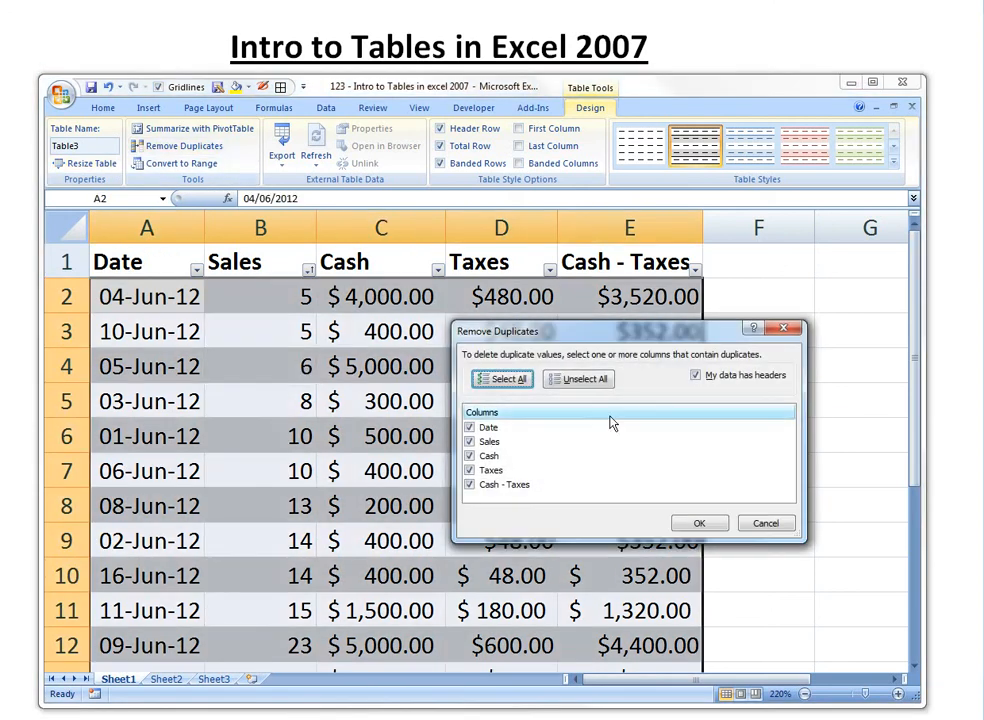
{"action": "left_click", "coordinate": [490, 428]}
{"action": "left_click", "coordinate": [490, 456]}
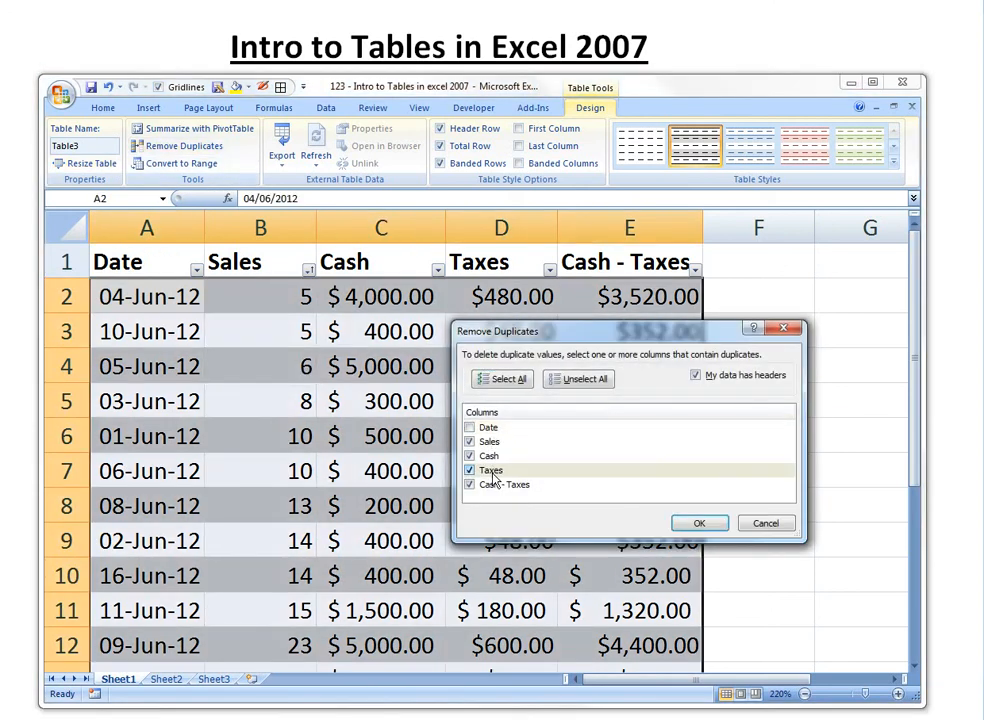
{"action": "left_click", "coordinate": [699, 523]}
{"action": "left_click", "coordinate": [840, 393]}
{"action": "left_click", "coordinate": [280, 370]}
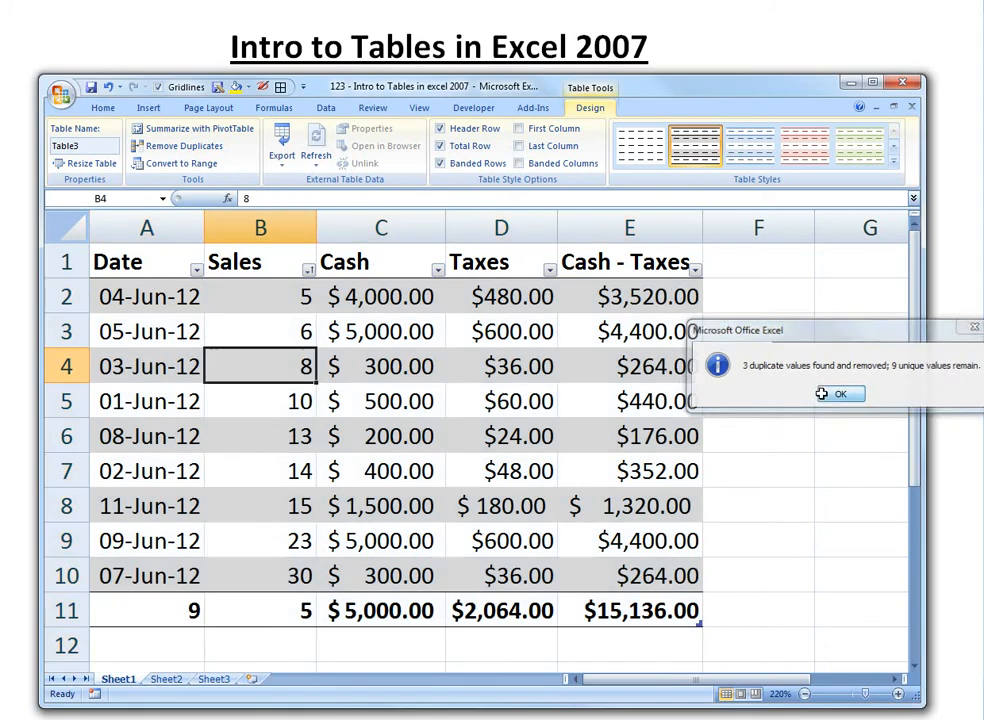
{"action": "key", "text": "ctrl+z"}
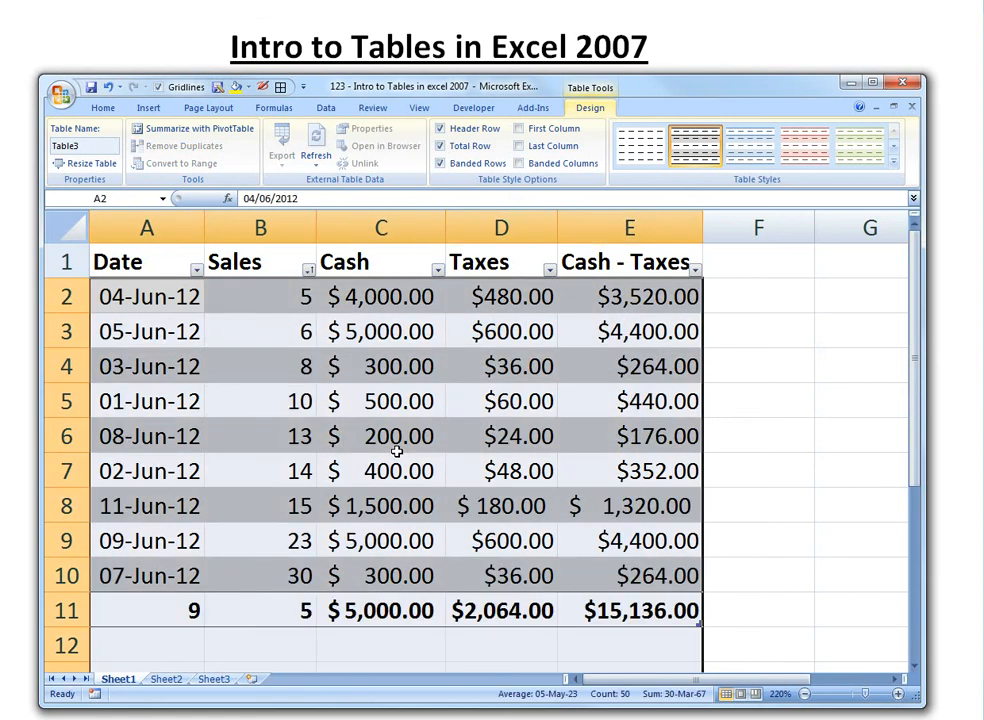
{"action": "left_click", "coordinate": [397, 396]}
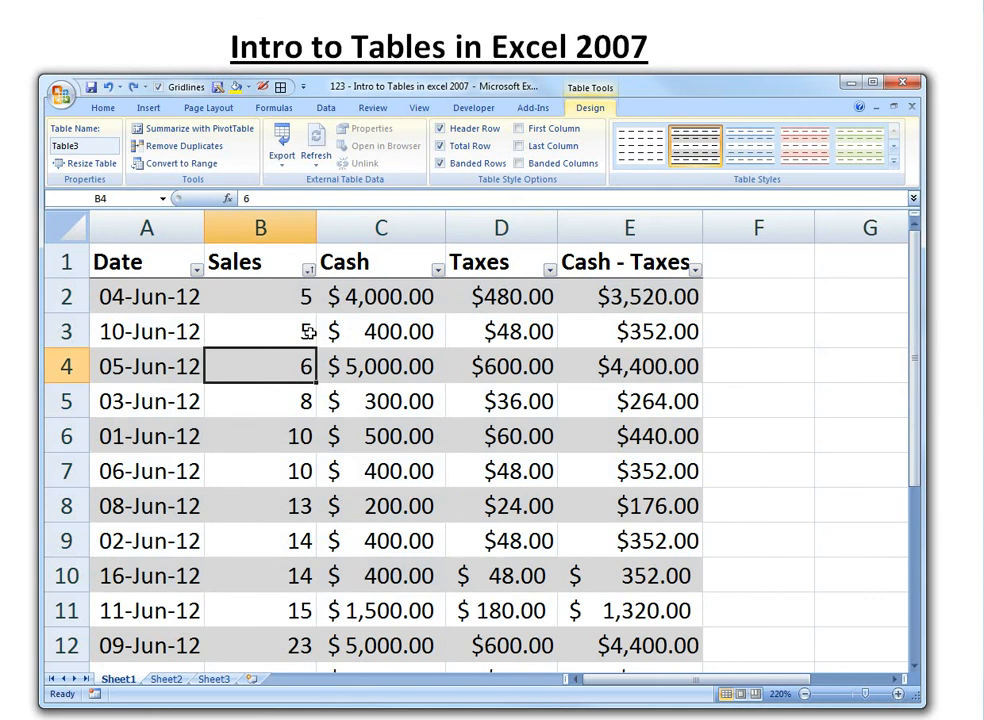
- Refresh all of the workbook's data with a cell of the table selected
{"action": "left_click", "coordinate": [384, 367]}
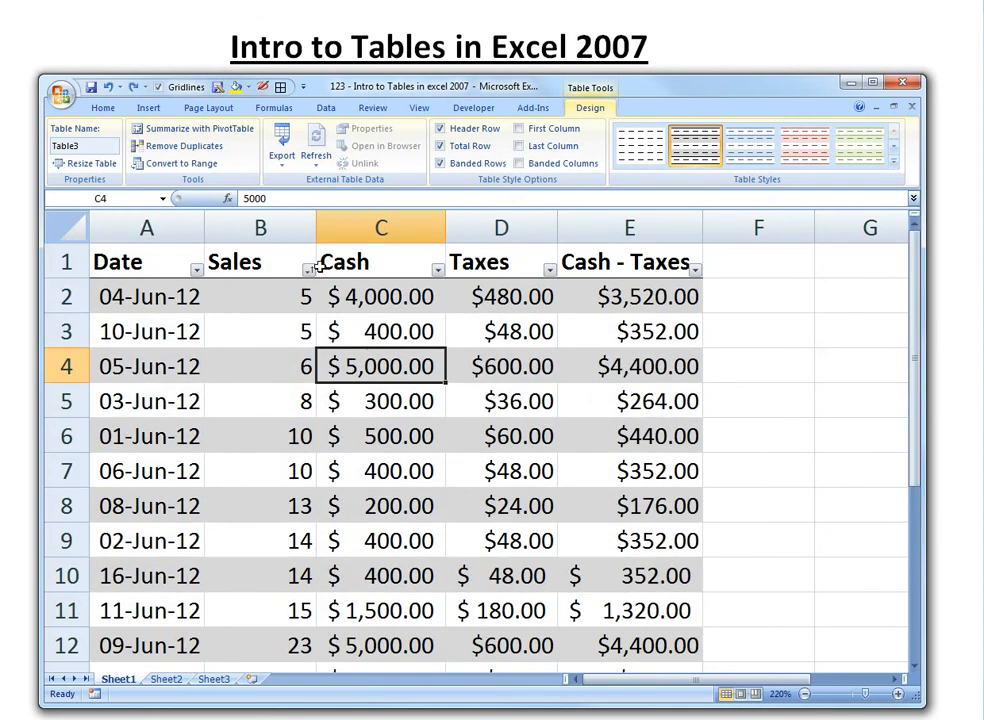
{"action": "left_click", "coordinate": [316, 158]}
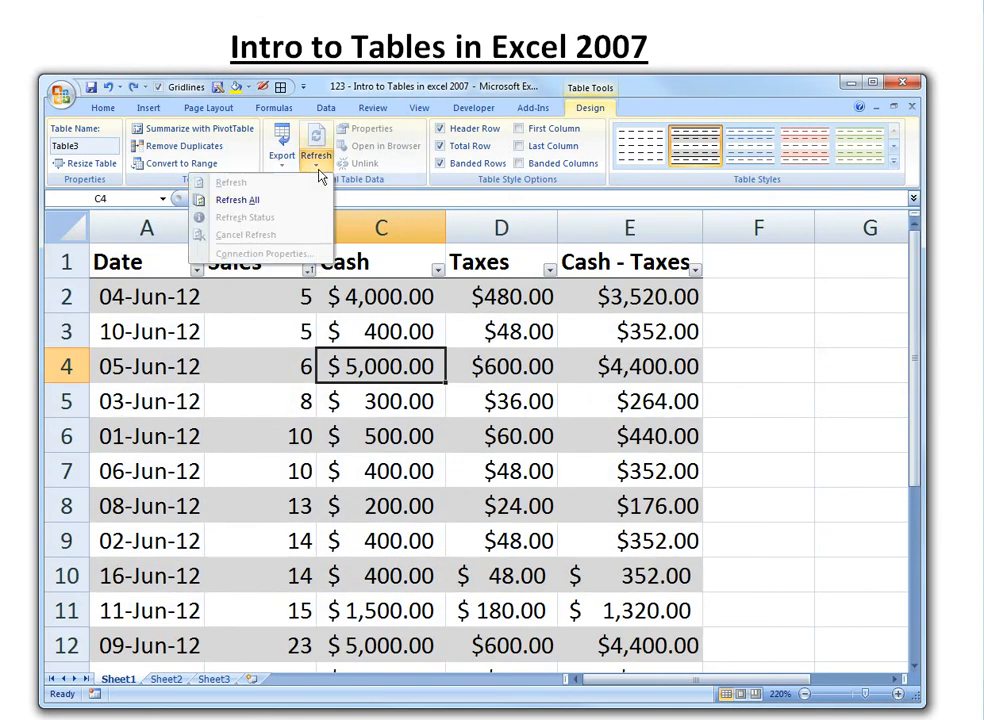
{"action": "left_click", "coordinate": [230, 201]}
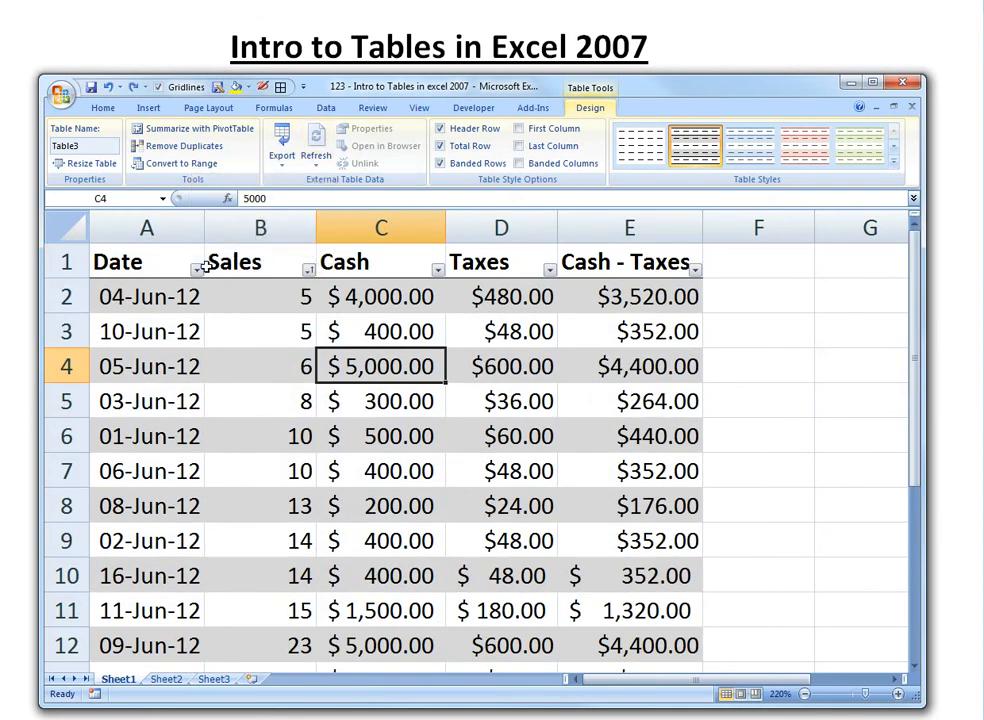
- Convert the sales table back to a normal range
{"action": "left_click", "coordinate": [170, 468]}
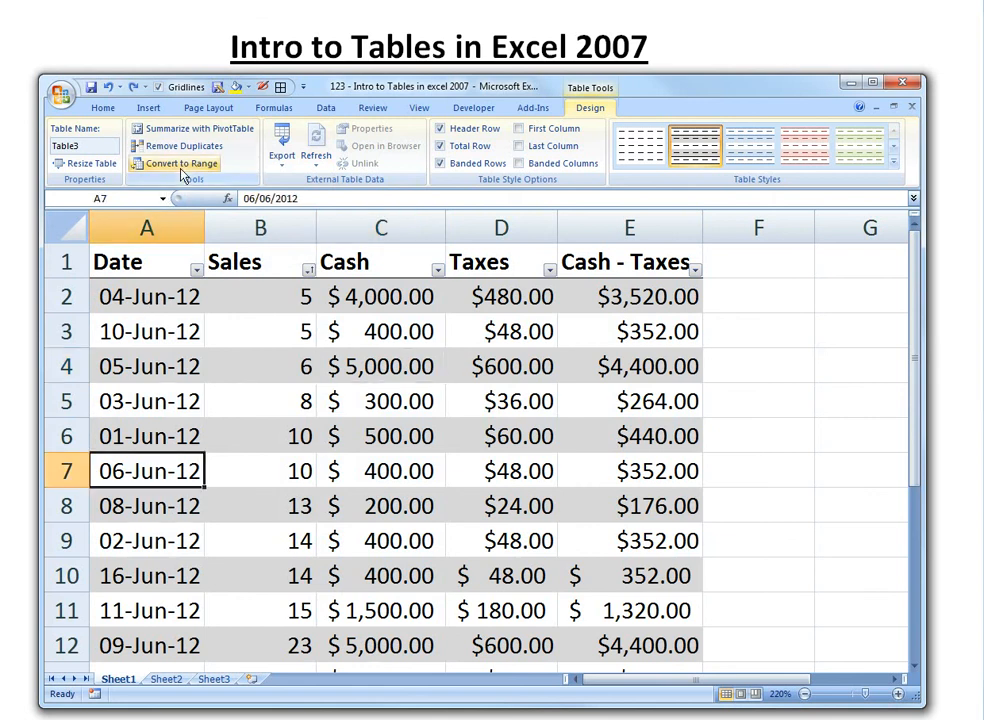
{"action": "left_click", "coordinate": [182, 166]}
{"action": "left_click_drag", "start_coordinate": [732, 245], "coordinate": [907, 330]}
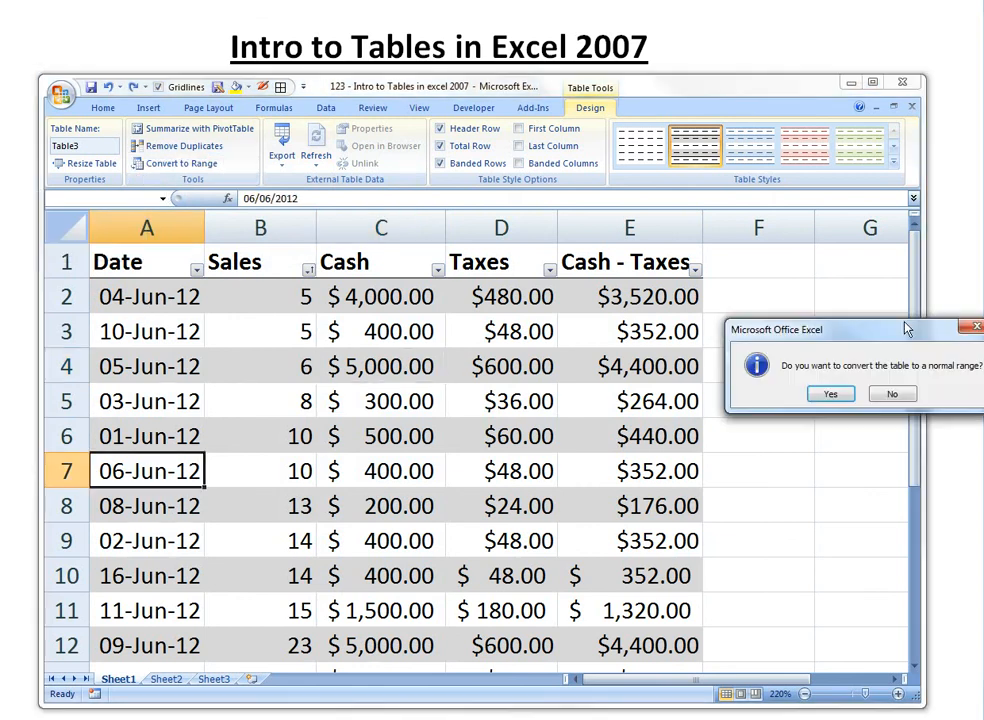
{"action": "left_click", "coordinate": [847, 398]}
{"action": "left_click", "coordinate": [375, 366]}
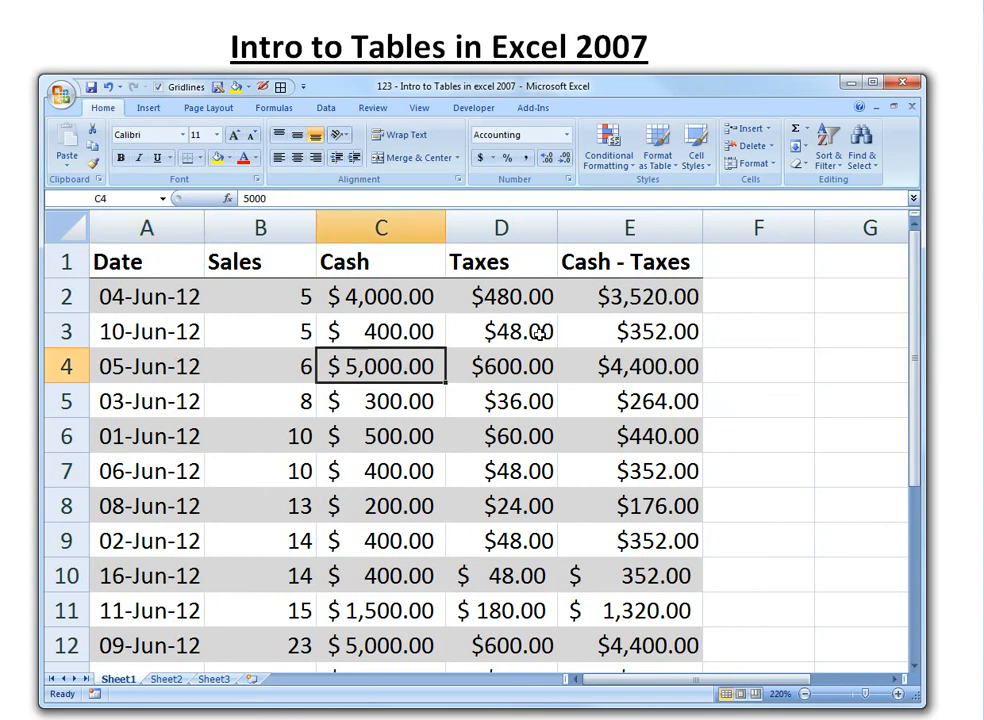
- Examine the converted range's totals row, header cells and Cash - Taxes formulas
{"action": "scroll", "coordinate": [510, 520], "scroll_direction": "down", "scroll_amount": 3}
{"action": "scroll", "coordinate": [515, 495], "scroll_direction": "up", "scroll_amount": 3}
{"action": "scroll", "coordinate": [500, 450], "scroll_direction": "down", "scroll_amount": 3}
{"action": "left_click", "coordinate": [538, 400]}
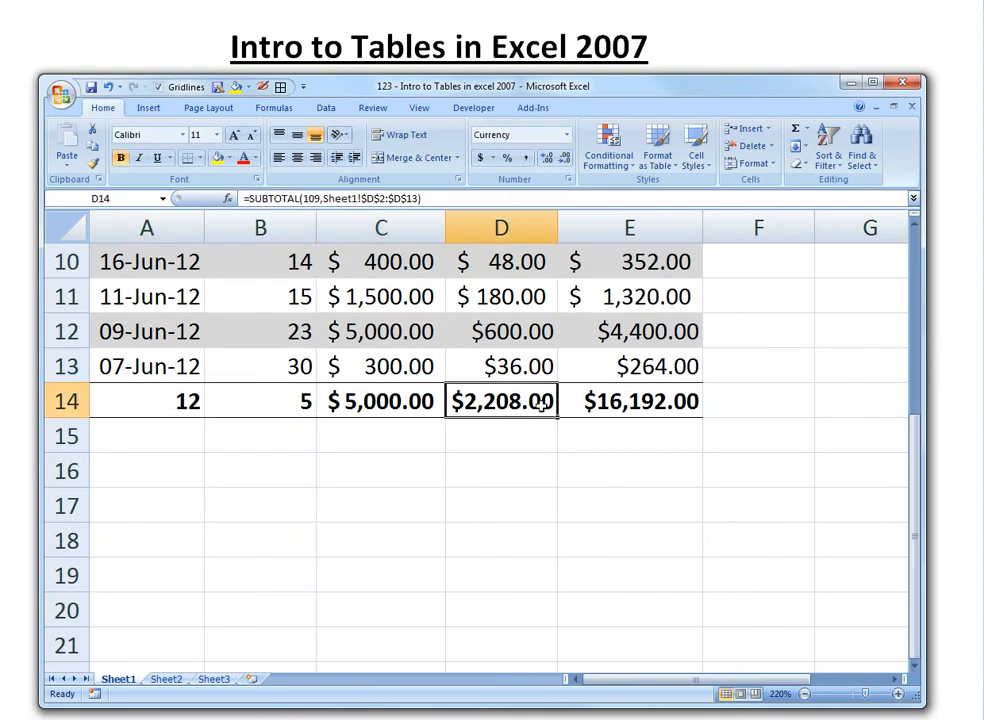
{"action": "left_click", "coordinate": [634, 402]}
{"action": "scroll", "coordinate": [500, 370], "scroll_direction": "up", "scroll_amount": 3}
{"action": "left_click", "coordinate": [518, 320]}
{"action": "left_click", "coordinate": [583, 306]}
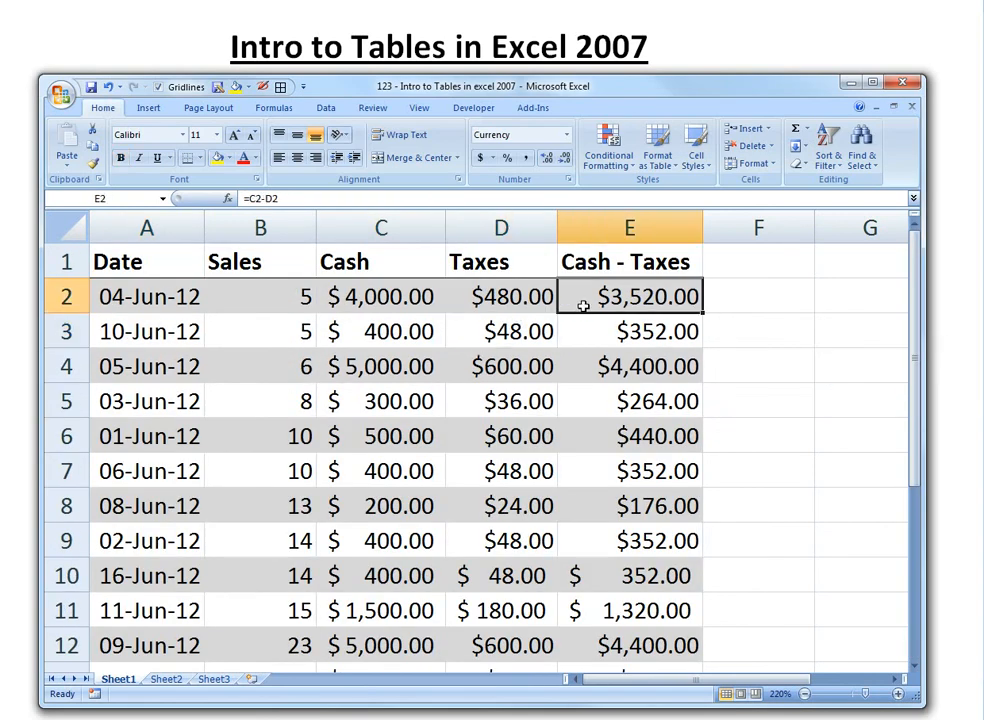
{"action": "left_click", "coordinate": [144, 259]}
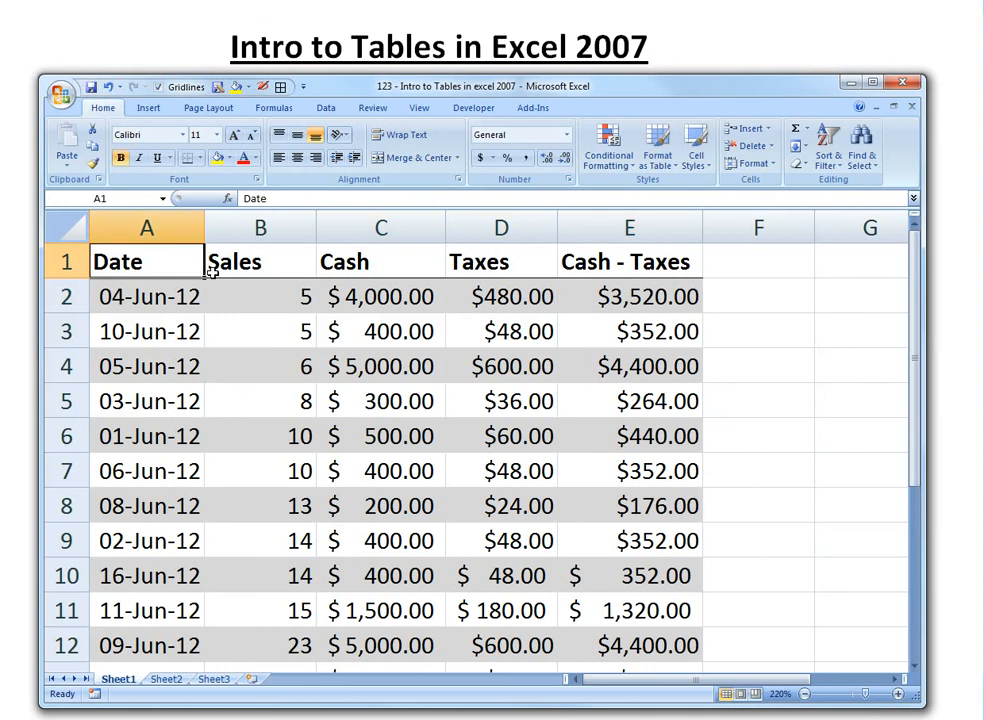
- Try inserting a blank row above the 09-Jun-12 row, and undo the insertion
{"action": "scroll", "coordinate": [218, 320], "scroll_direction": "down", "scroll_amount": 2}
{"action": "left_click", "coordinate": [70, 438]}
{"action": "right_click", "coordinate": [80, 442]}
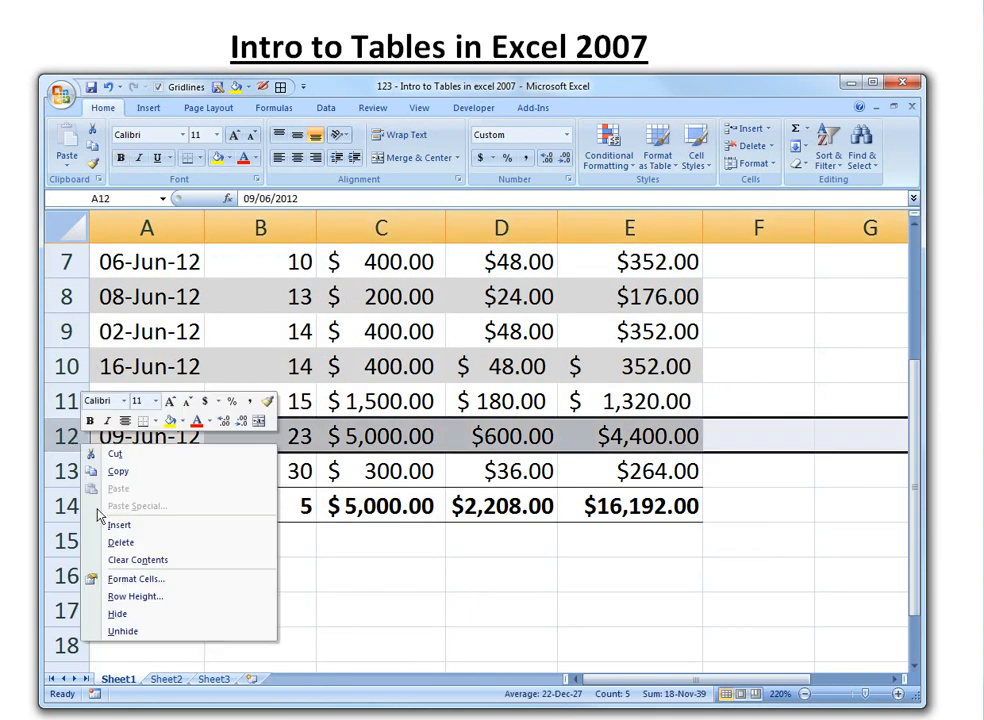
{"action": "left_click", "coordinate": [117, 524]}
{"action": "left_click", "coordinate": [391, 463]}
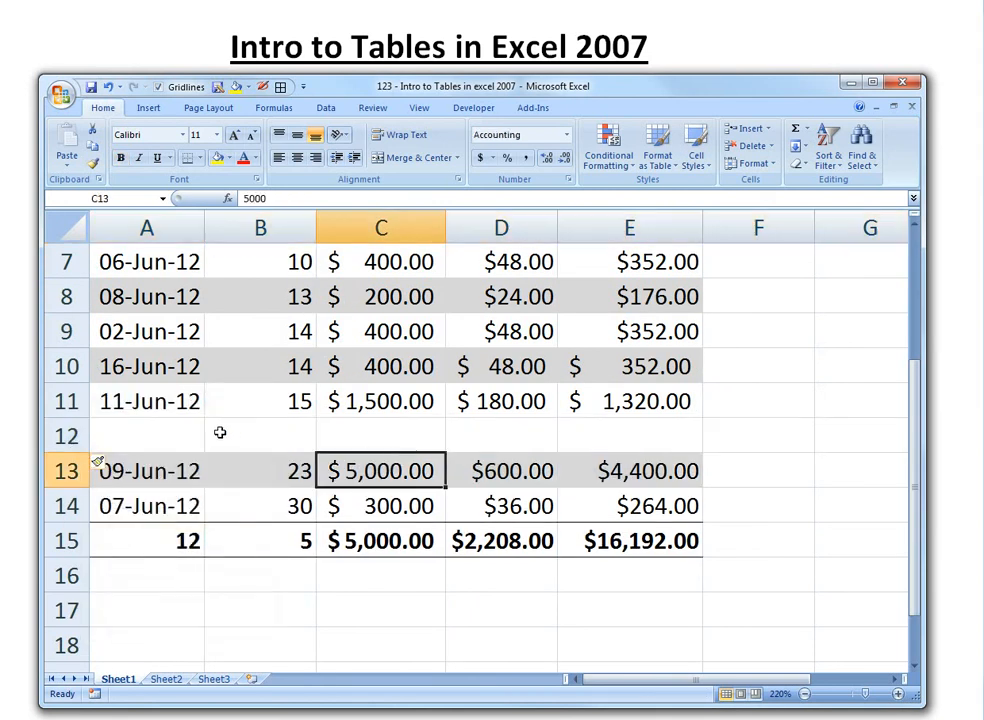
{"action": "key", "text": "ctrl+z"}
{"action": "scroll", "coordinate": [219, 432], "scroll_direction": "up", "scroll_amount": 2}
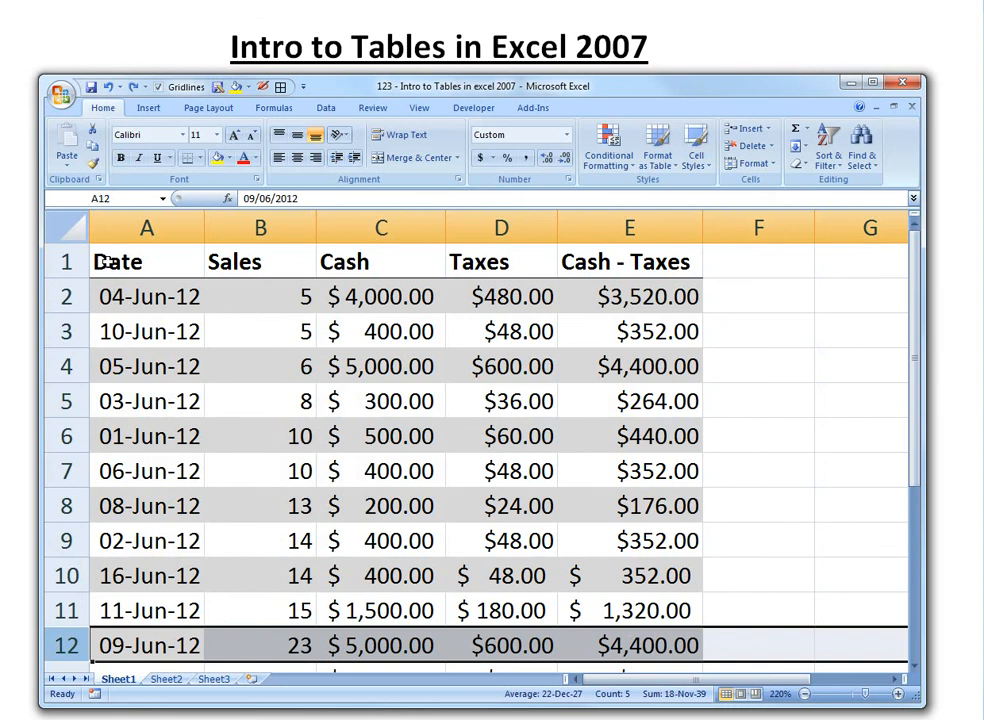
- Turn the range A1:E14 into a table with headers
{"action": "left_click_drag", "start_coordinate": [107, 261], "coordinate": [650, 610]}
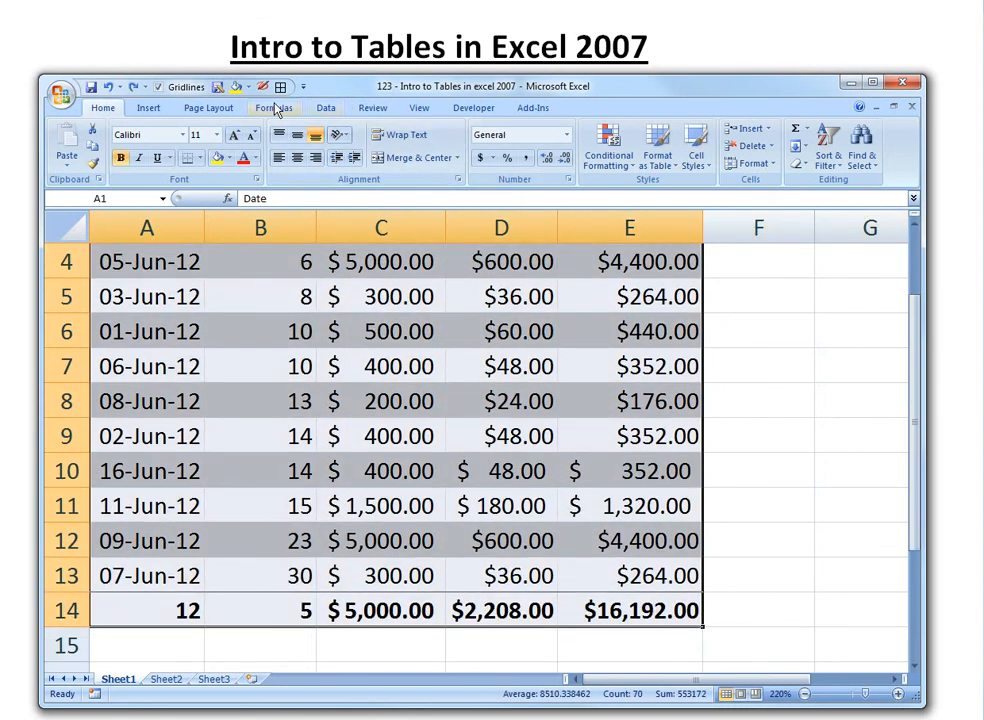
{"action": "left_click", "coordinate": [148, 108]}
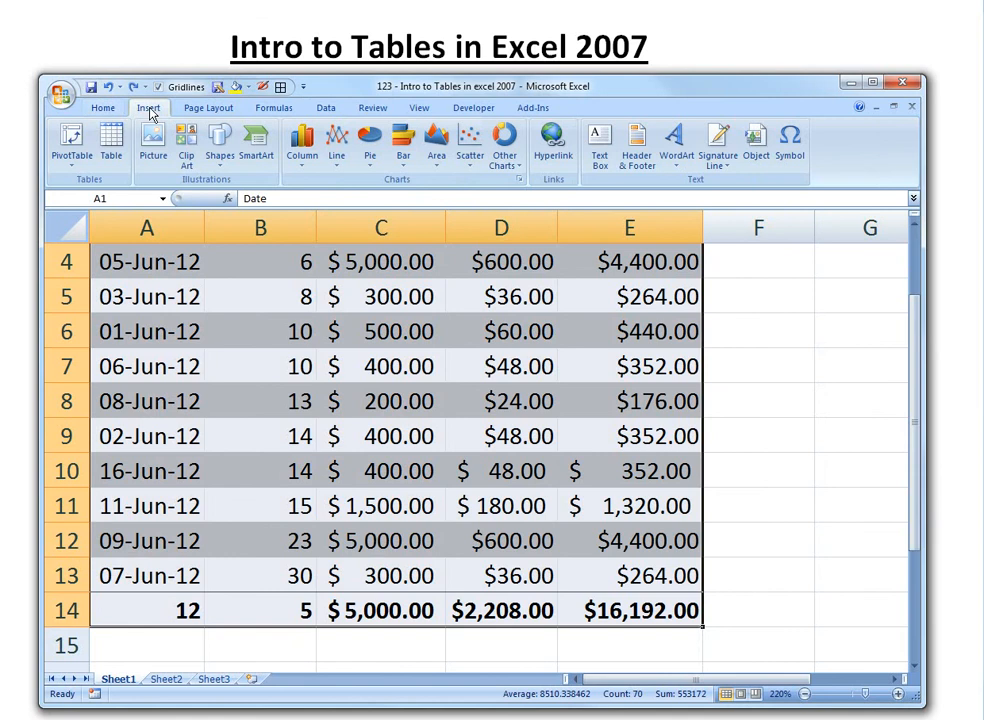
{"action": "left_click", "coordinate": [111, 140]}
{"action": "left_click", "coordinate": [609, 462]}
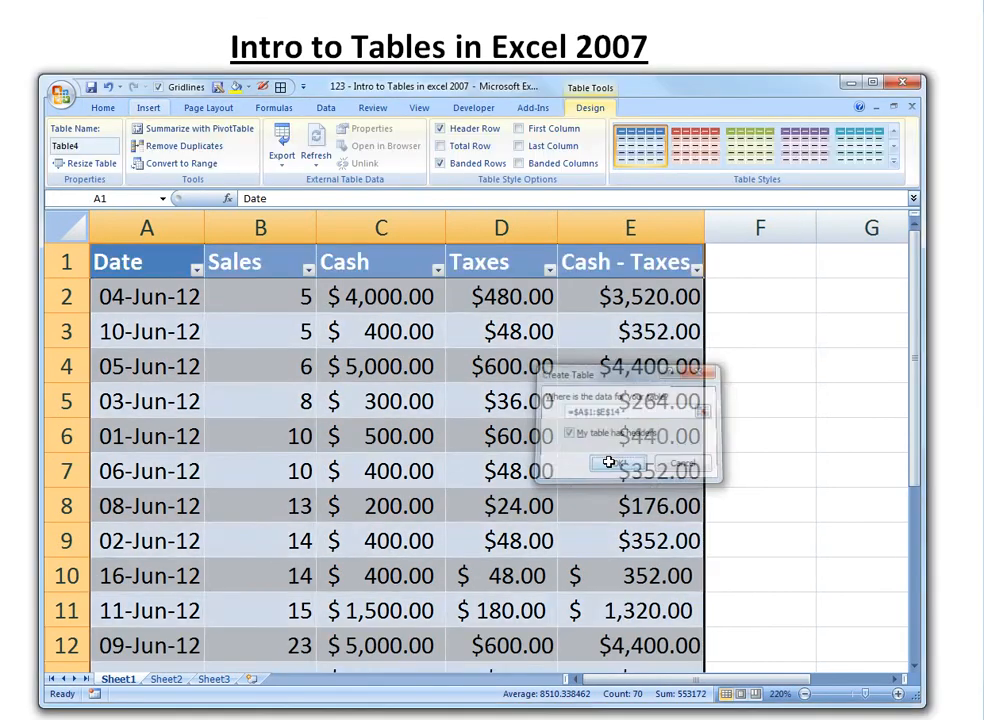
- Check the old totals formulas in row 14 and delete that entire row
{"action": "scroll", "coordinate": [558, 452], "scroll_direction": "down", "scroll_amount": 2}
{"action": "left_click", "coordinate": [505, 471]}
{"action": "left_click", "coordinate": [507, 503]}
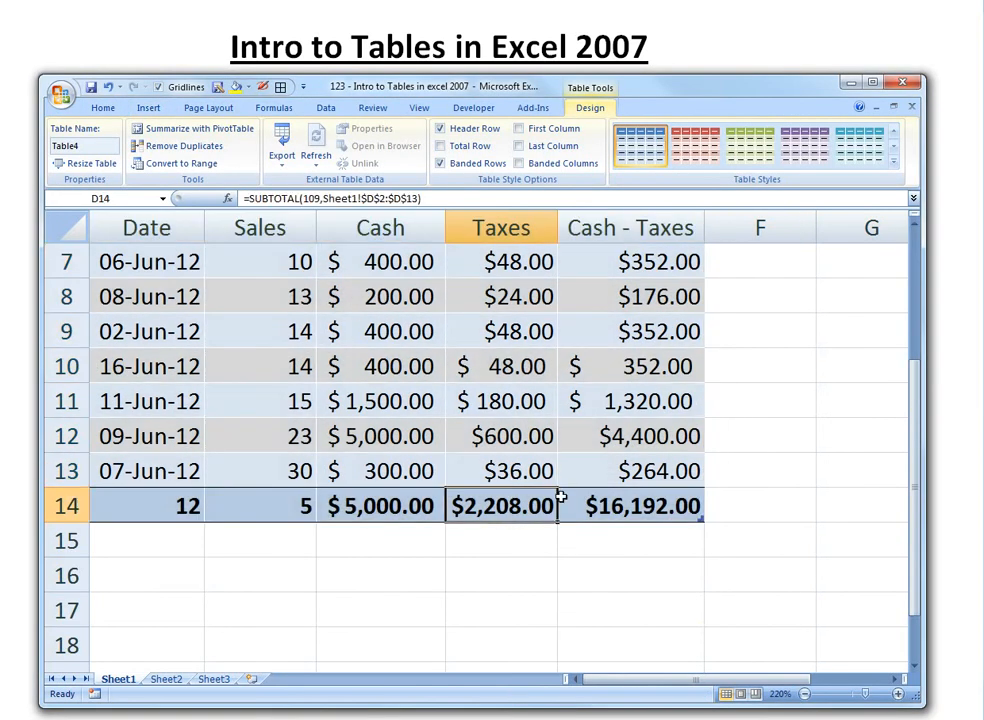
{"action": "left_click", "coordinate": [358, 506]}
{"action": "left_click", "coordinate": [185, 506]}
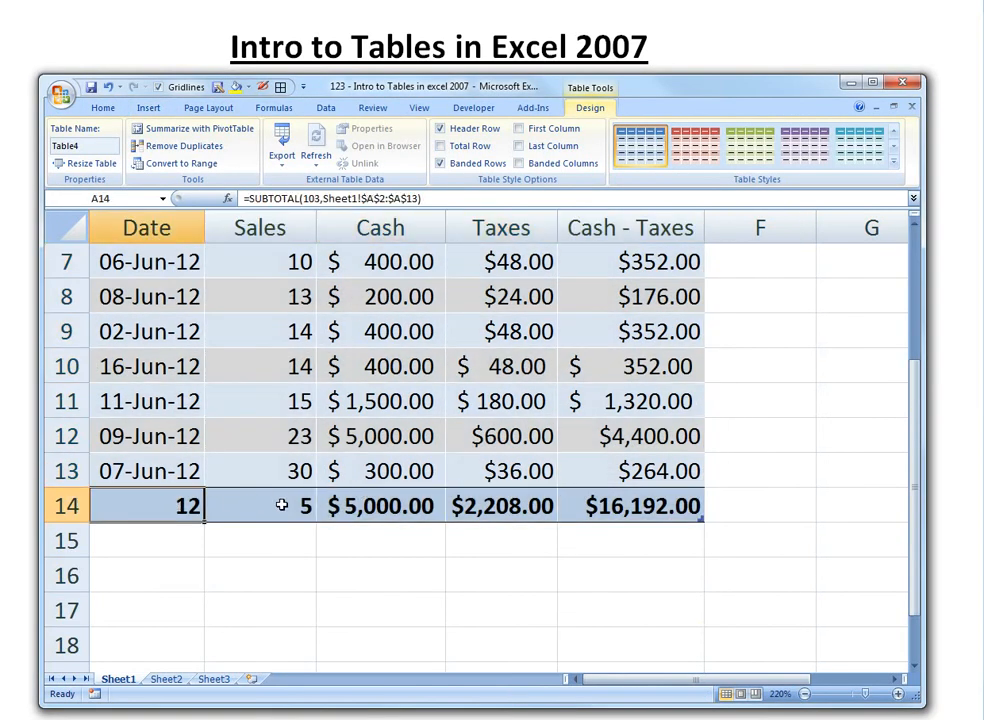
{"action": "left_click", "coordinate": [484, 508]}
{"action": "left_click", "coordinate": [68, 506]}
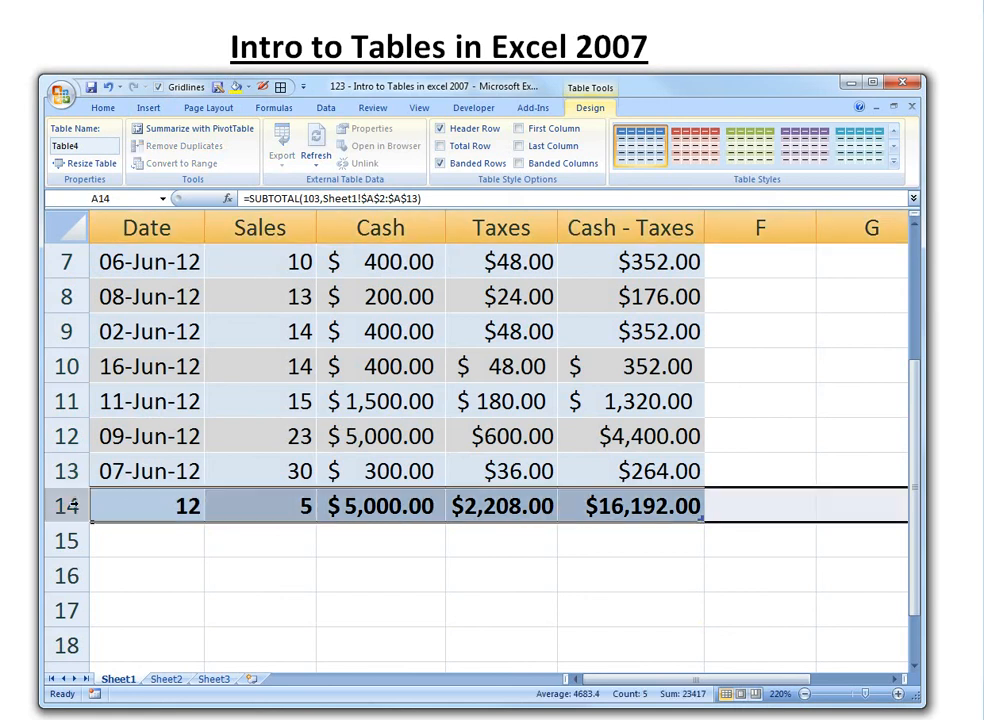
{"action": "right_click", "coordinate": [80, 508]}
{"action": "left_click", "coordinate": [120, 602]}
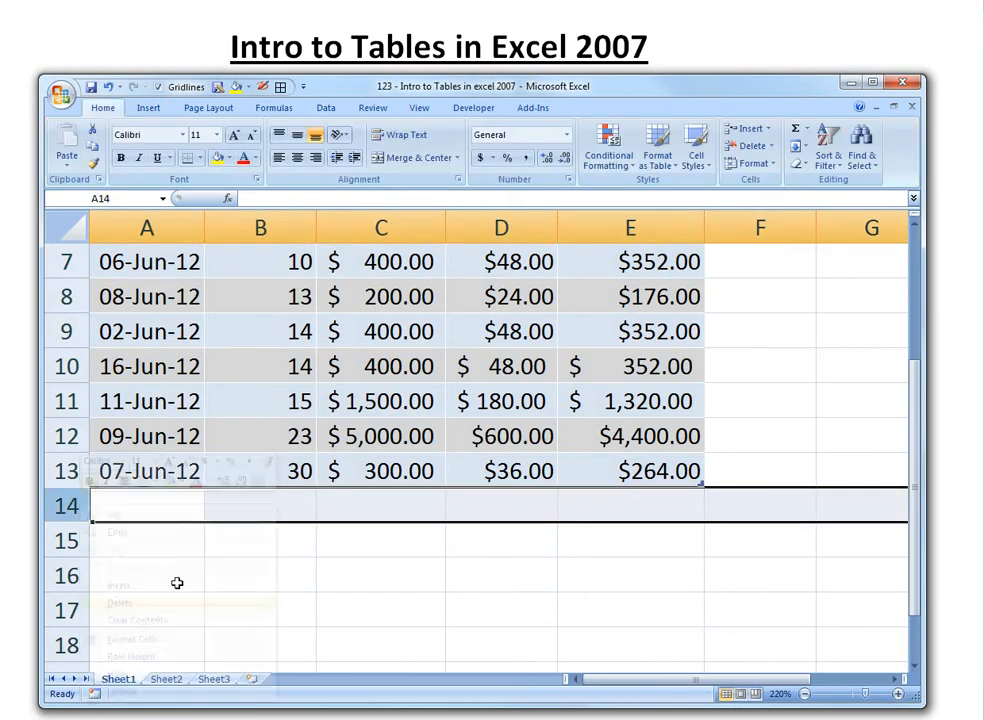
- Add a Total Row to the new table and select its Cash - Taxes total
{"action": "left_click", "coordinate": [233, 367]}
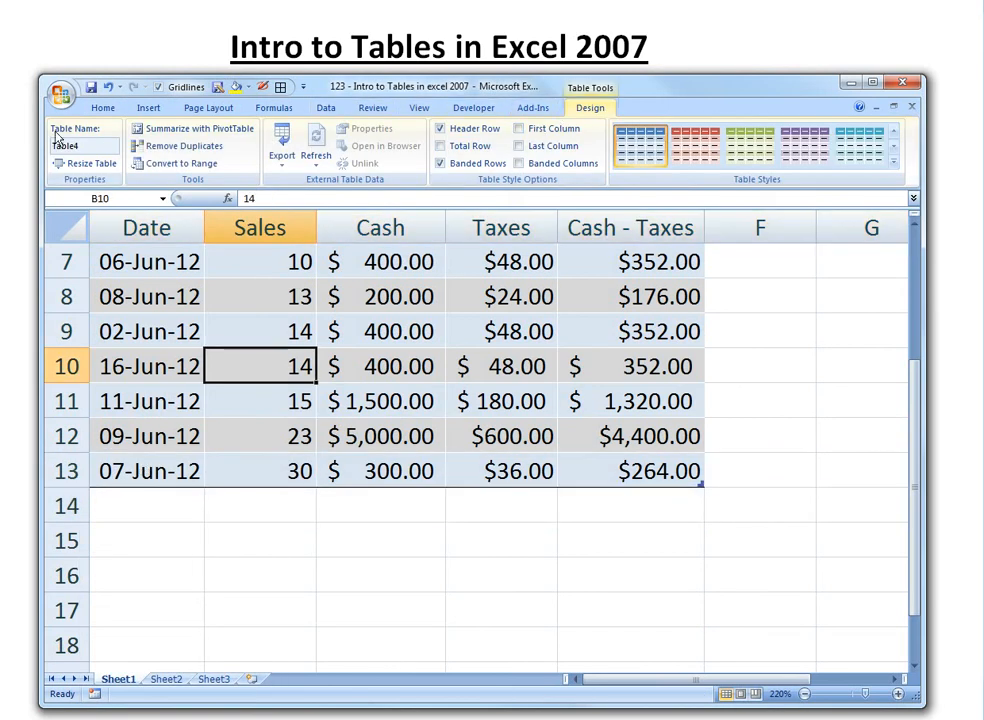
{"action": "left_click", "coordinate": [468, 146]}
{"action": "left_click", "coordinate": [349, 450]}
{"action": "left_click", "coordinate": [629, 510]}
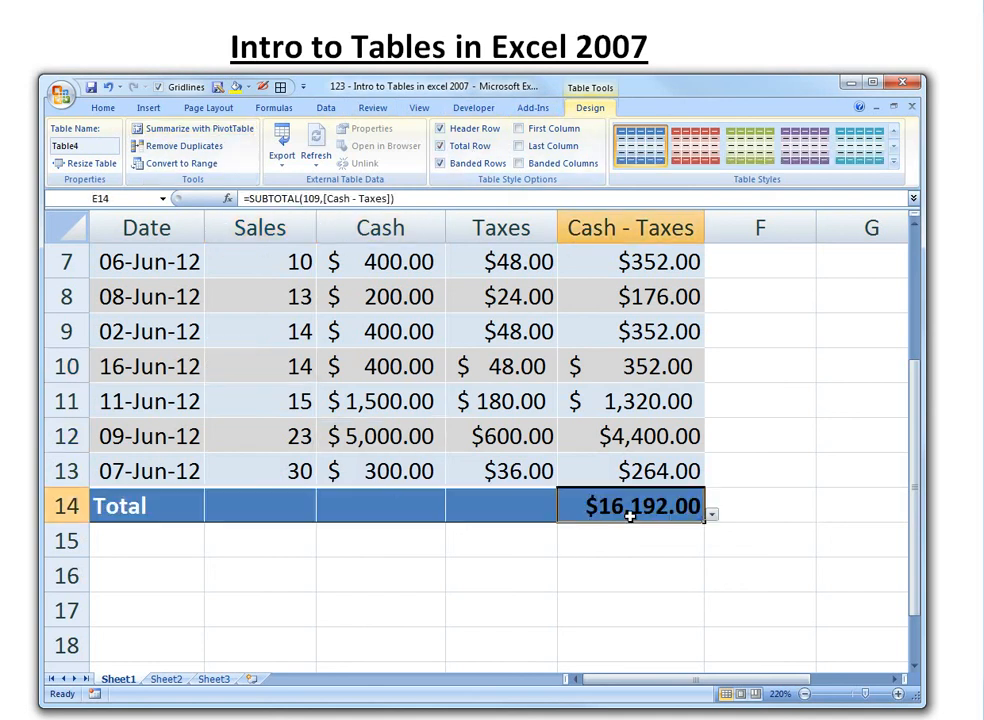
- Restyle the table, trying the red medium style before applying the light black-and-white style with grey bands
{"action": "scroll", "coordinate": [560, 400], "scroll_direction": "up", "scroll_amount": 2}
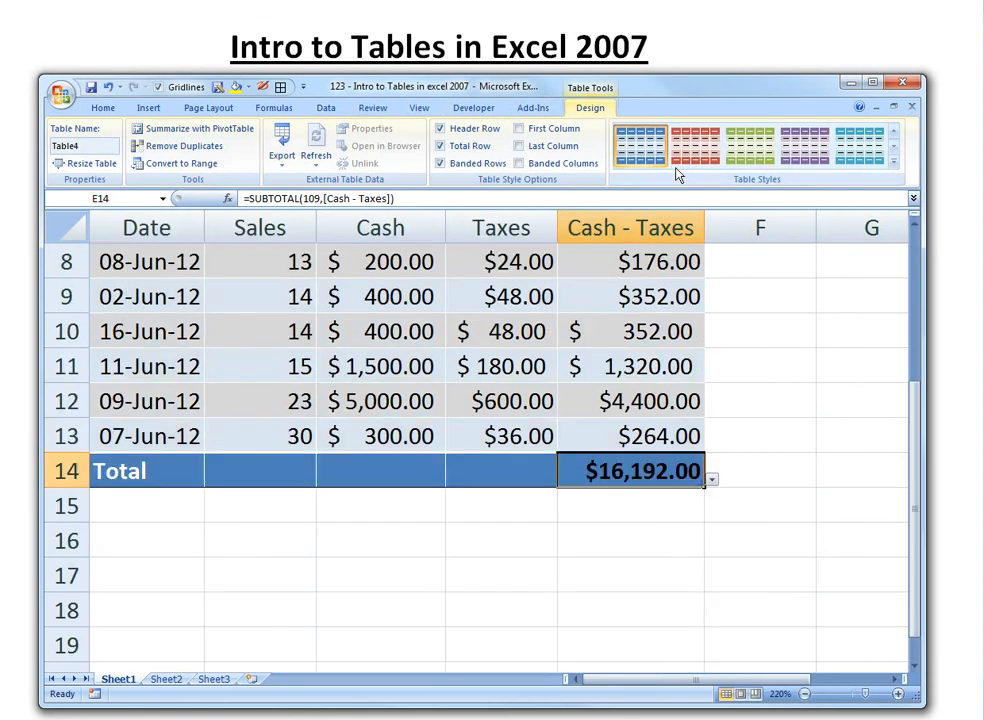
{"action": "left_click", "coordinate": [693, 164]}
{"action": "scroll", "coordinate": [700, 165], "scroll_direction": "up", "scroll_amount": 3}
{"action": "scroll", "coordinate": [806, 170], "scroll_direction": "down", "scroll_amount": 3}
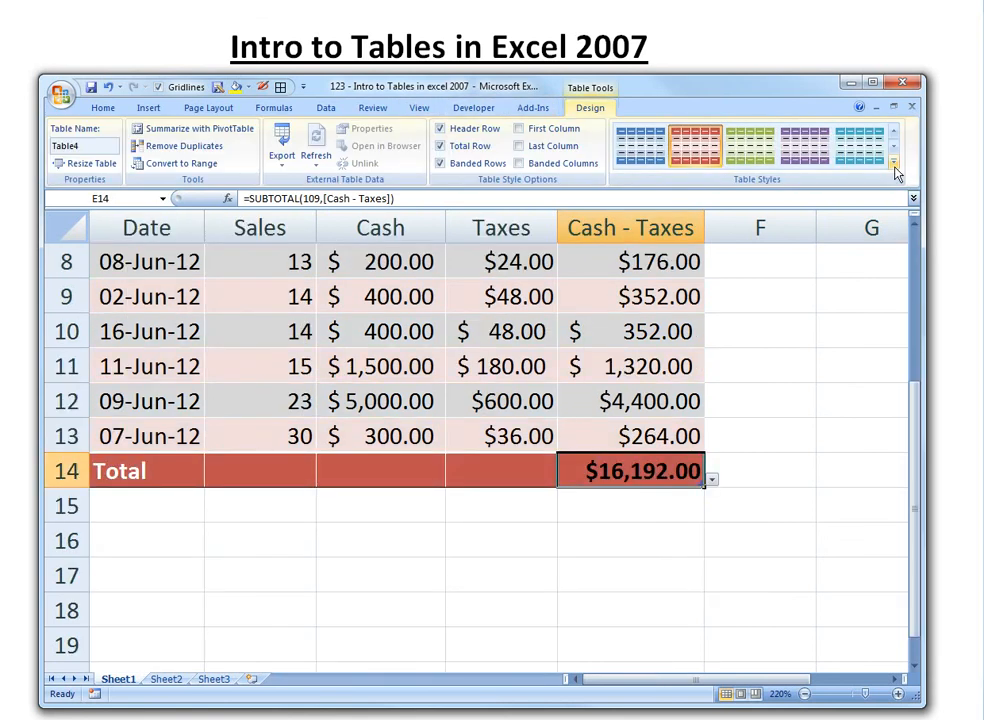
{"action": "left_click", "coordinate": [894, 163]}
{"action": "left_click", "coordinate": [588, 168]}
{"action": "left_click", "coordinate": [255, 367]}
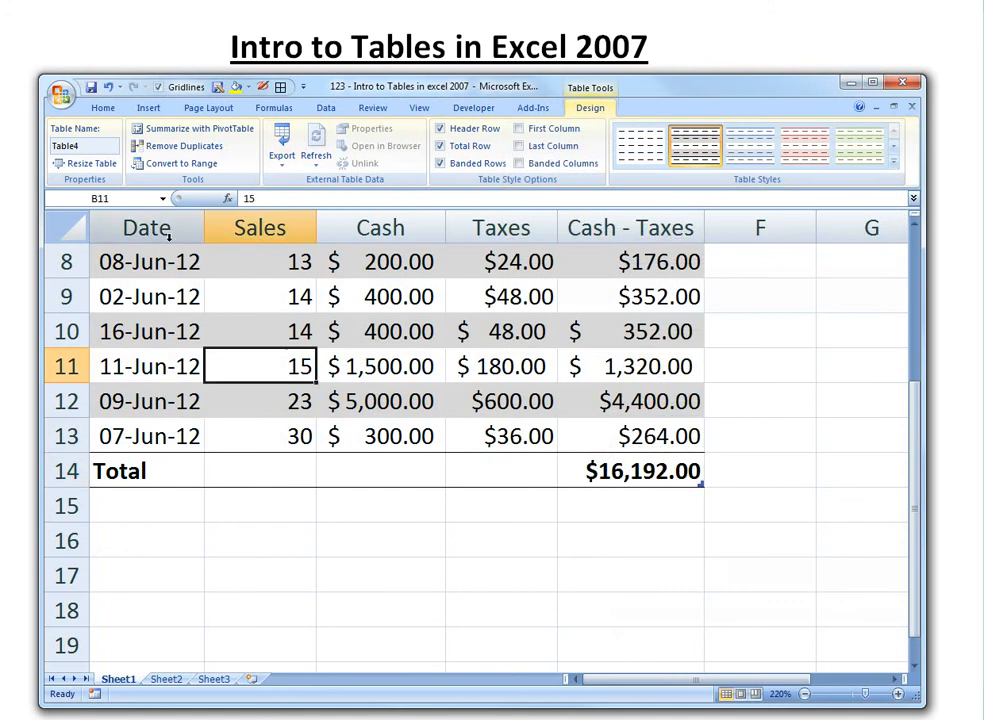
- Summarize the table with a PivotTable placed on a new worksheet
{"action": "left_click", "coordinate": [193, 325]}
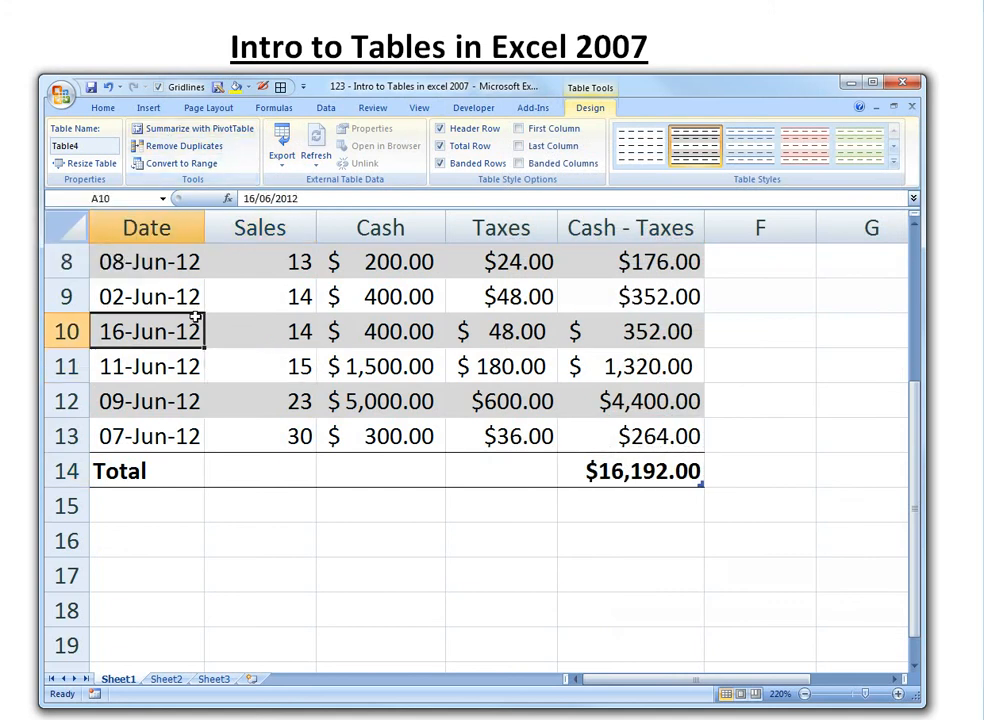
{"action": "scroll", "coordinate": [193, 325], "scroll_direction": "up", "scroll_amount": 3}
{"action": "left_click", "coordinate": [165, 129]}
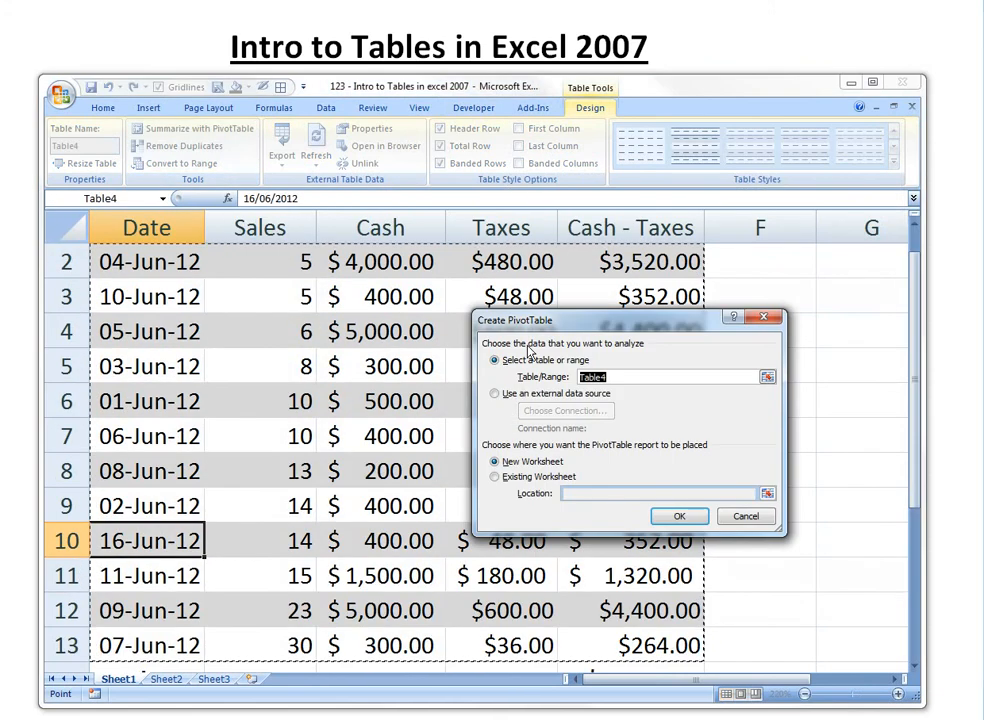
{"action": "left_click", "coordinate": [677, 515]}
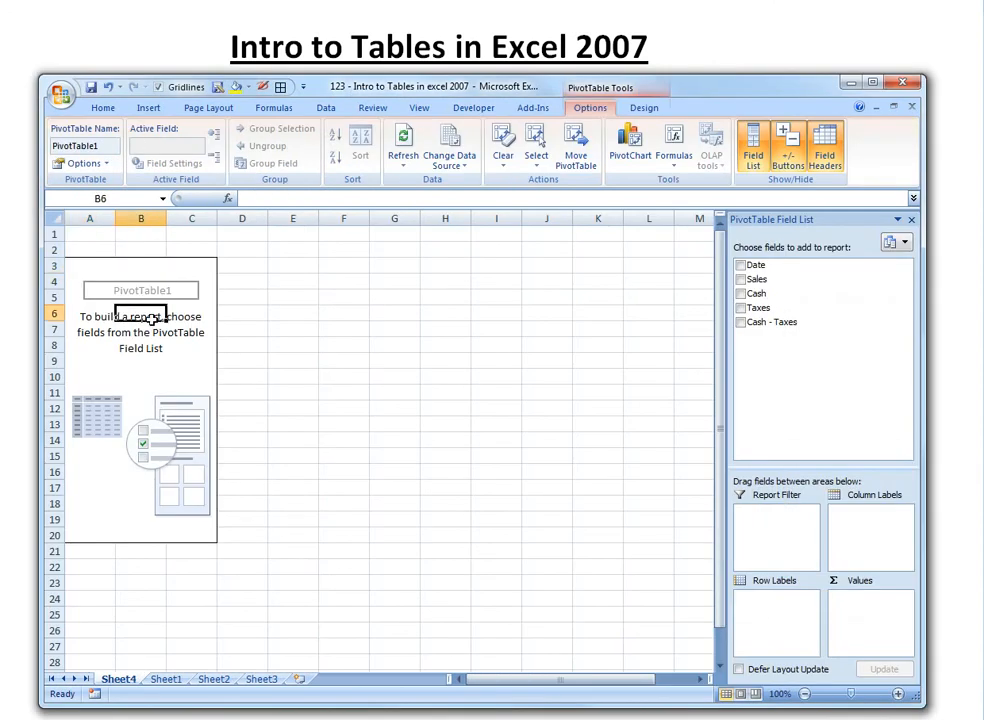
- Add the Date, Sales, Cash, Taxes and Cash - Taxes fields to the PivotTable report
{"action": "left_click", "coordinate": [740, 266]}
{"action": "left_click", "coordinate": [740, 280]}
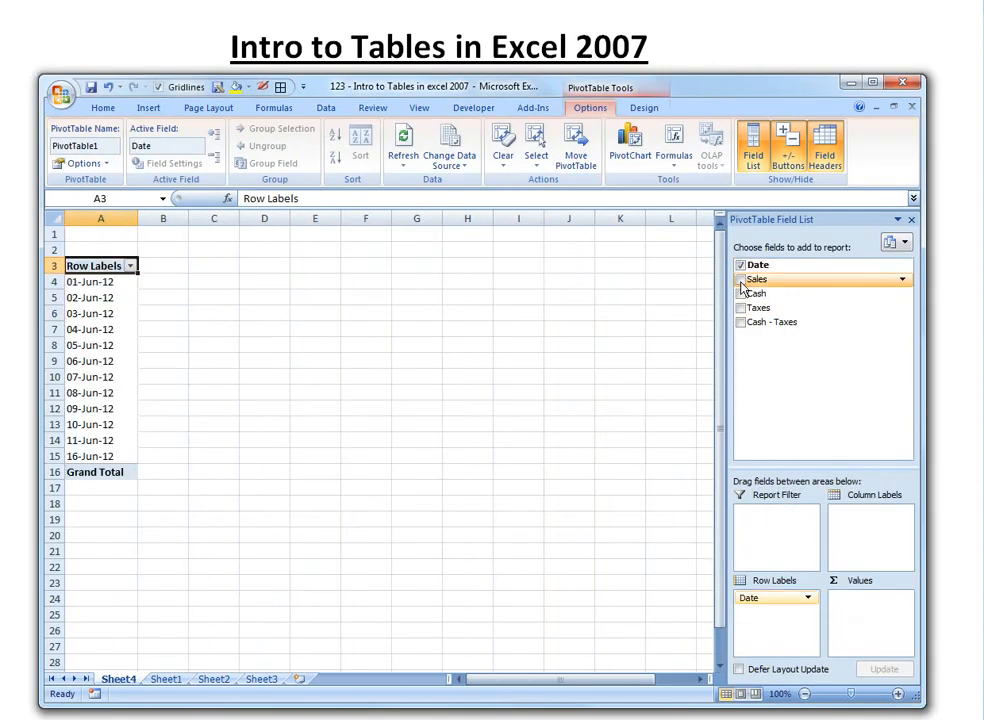
{"action": "left_click", "coordinate": [740, 294]}
{"action": "left_click", "coordinate": [740, 308]}
{"action": "left_click", "coordinate": [740, 322]}
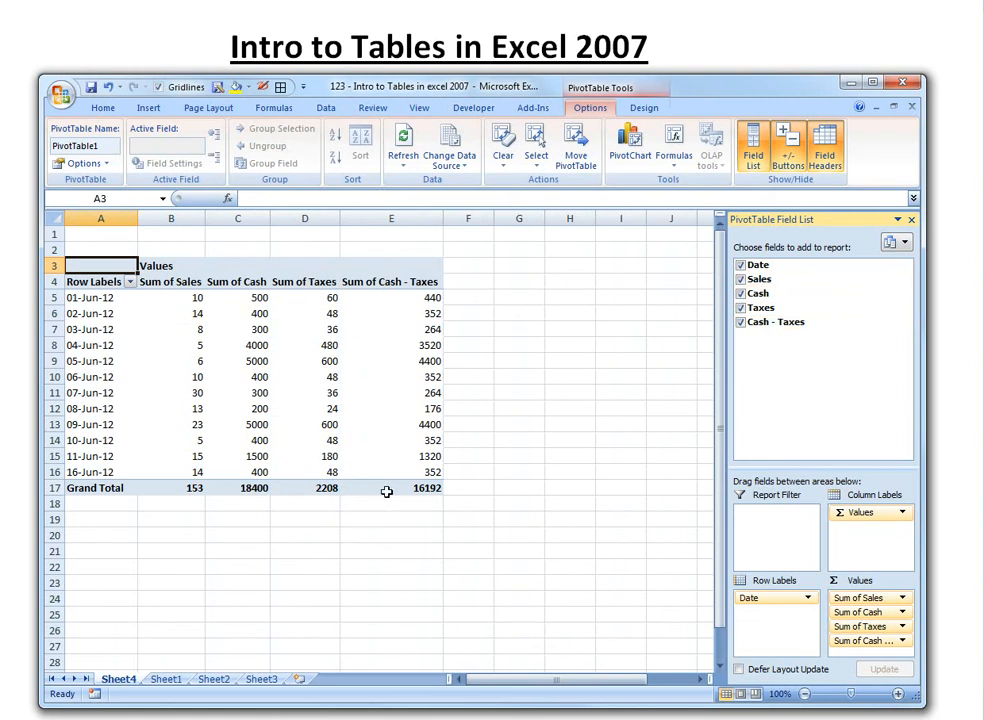
- Remove the Cash field from the PivotTable and move Sum of Sales down one place in the values
{"action": "left_click", "coordinate": [740, 294]}
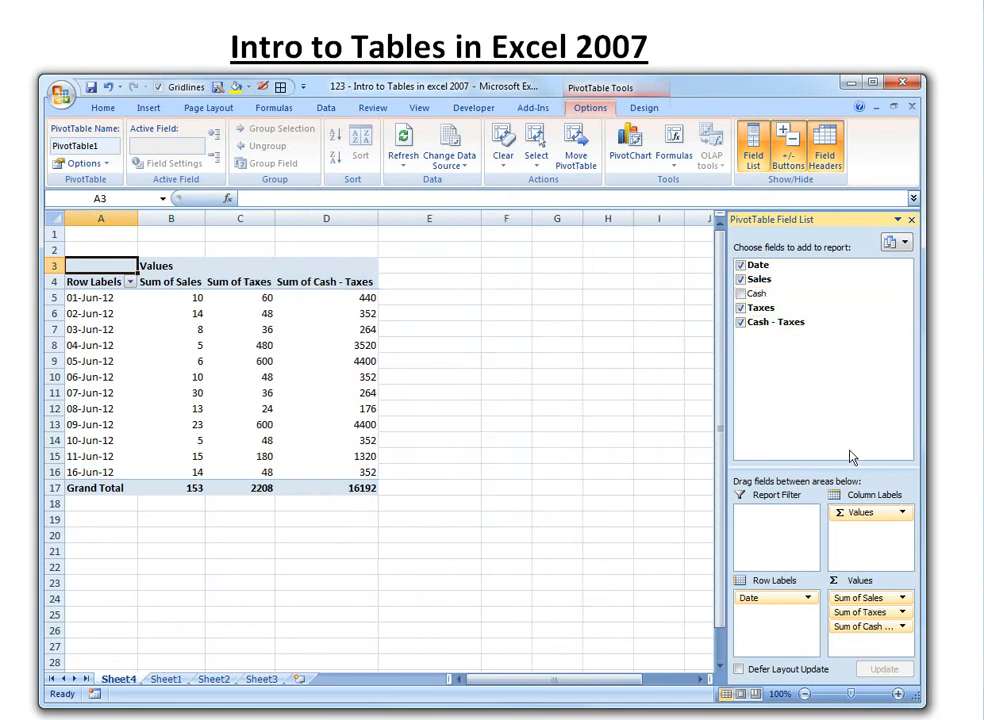
{"action": "left_click", "coordinate": [885, 514]}
{"action": "left_click", "coordinate": [883, 518]}
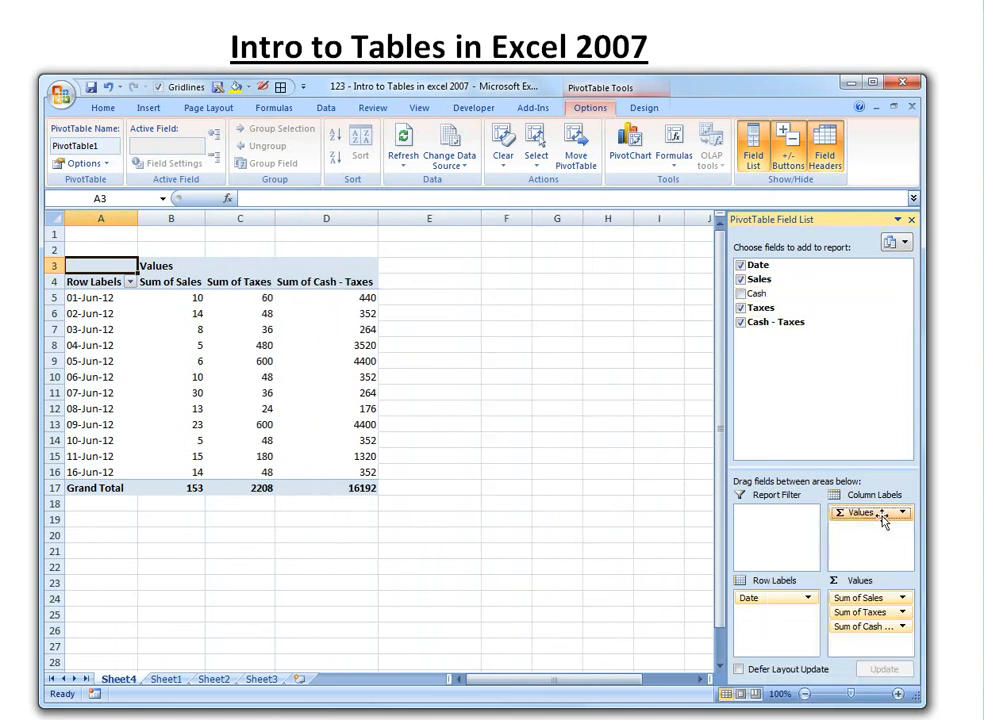
{"action": "left_click", "coordinate": [870, 598]}
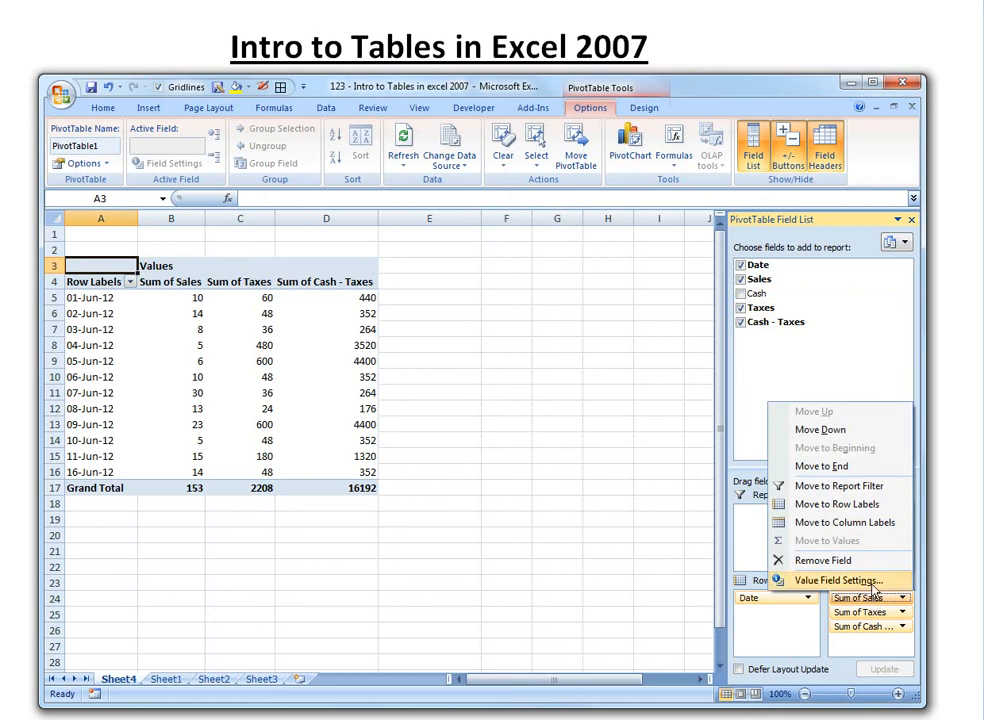
{"action": "left_click", "coordinate": [818, 430]}
{"action": "left_click", "coordinate": [326, 424]}
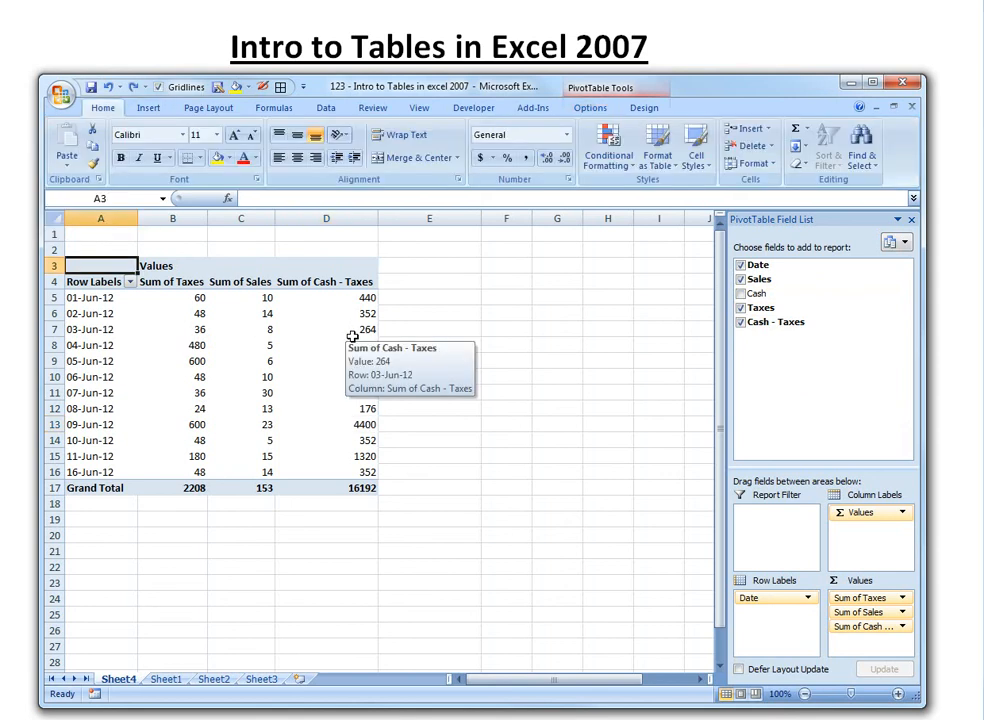
- Insert a 2-D clustered column PivotChart, move it further right over the sheet, and add the Cash field to it
{"action": "left_click", "coordinate": [236, 345]}
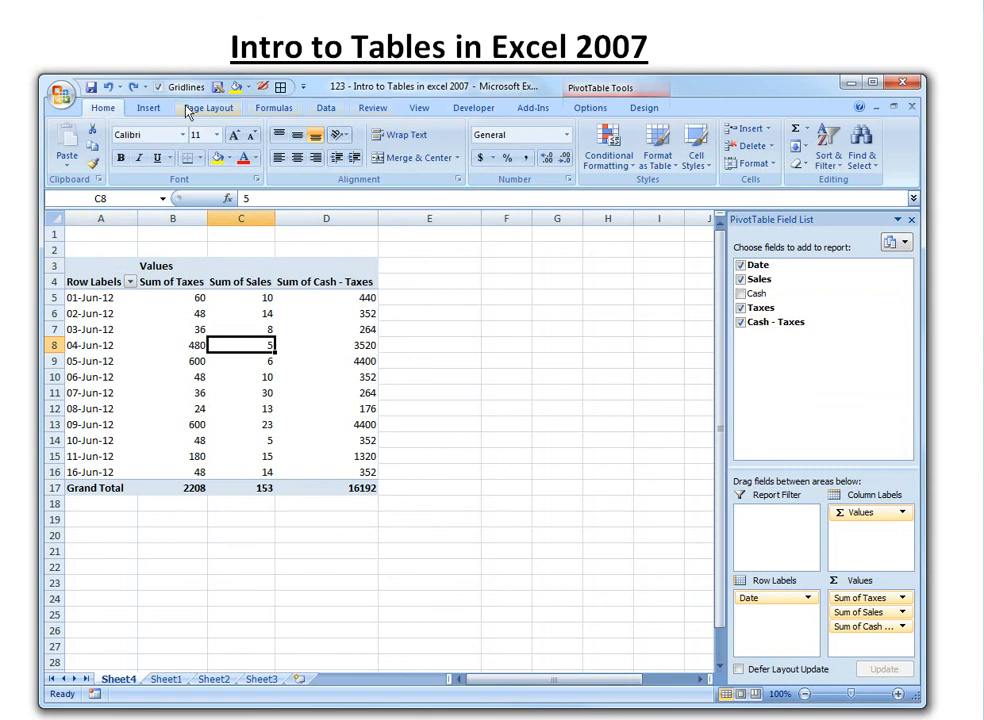
{"action": "left_click", "coordinate": [148, 108]}
{"action": "left_click", "coordinate": [302, 150]}
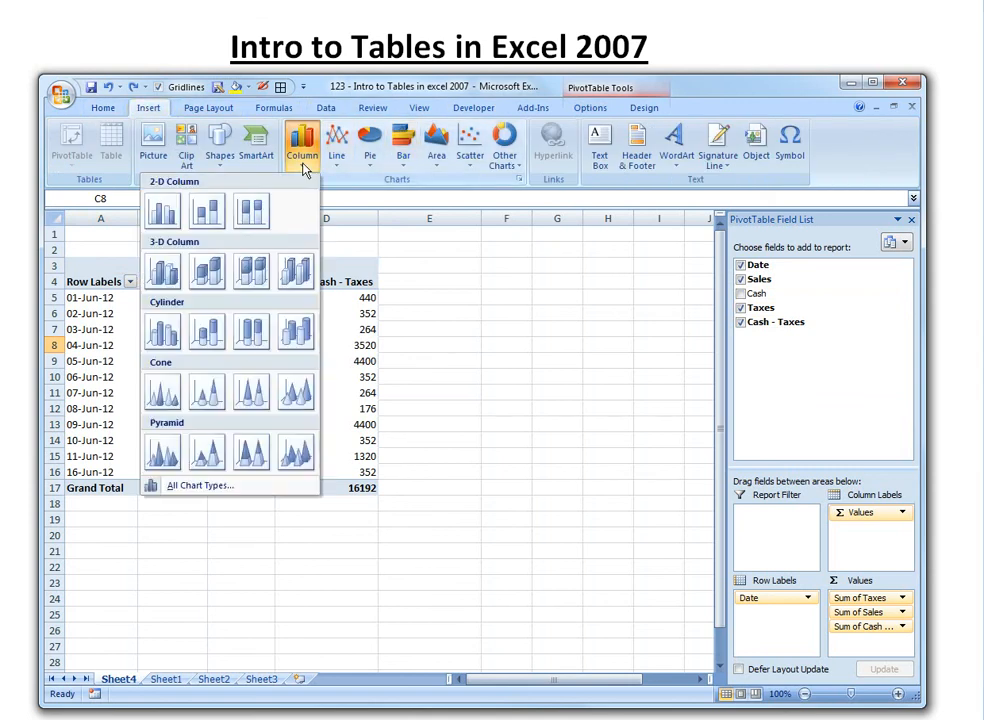
{"action": "left_click", "coordinate": [162, 210]}
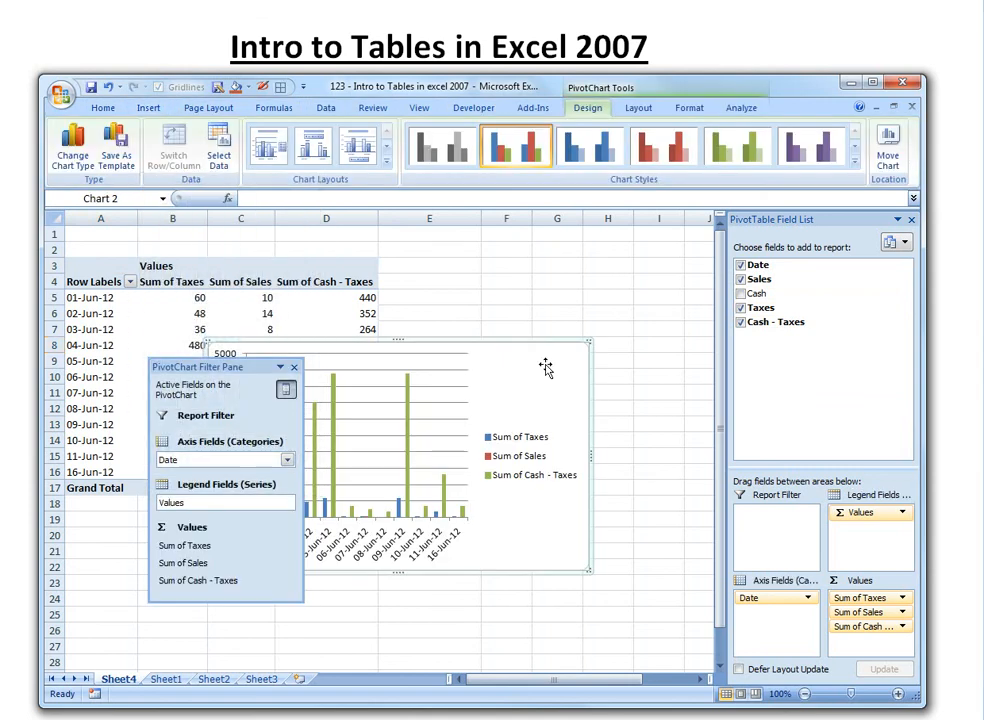
{"action": "left_click_drag", "start_coordinate": [545, 368], "coordinate": [665, 361]}
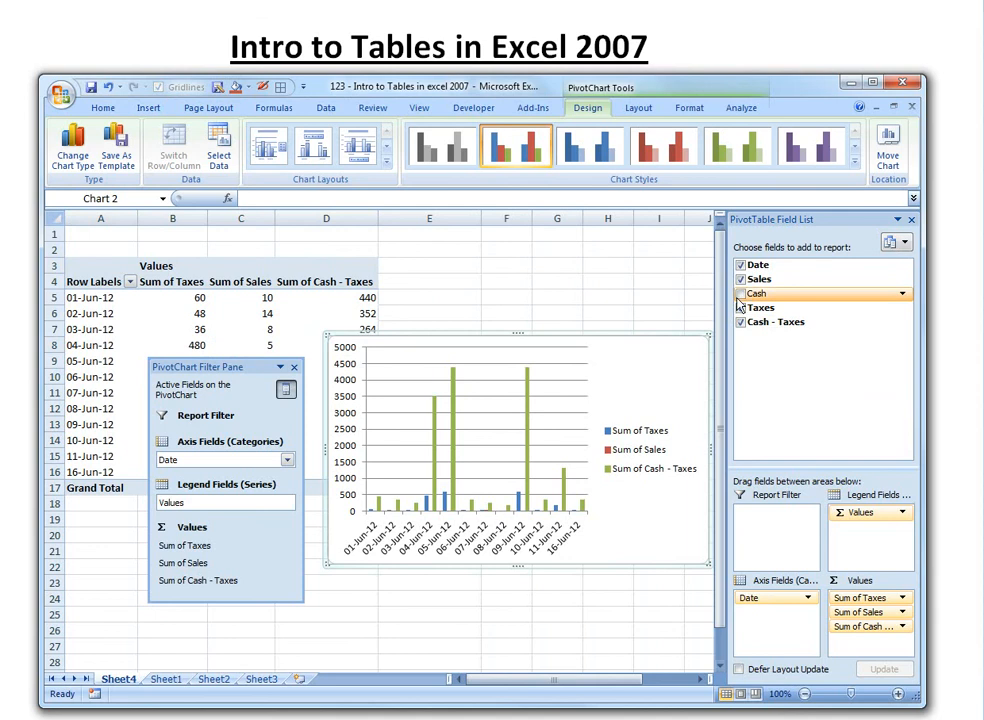
{"action": "left_click", "coordinate": [740, 294]}
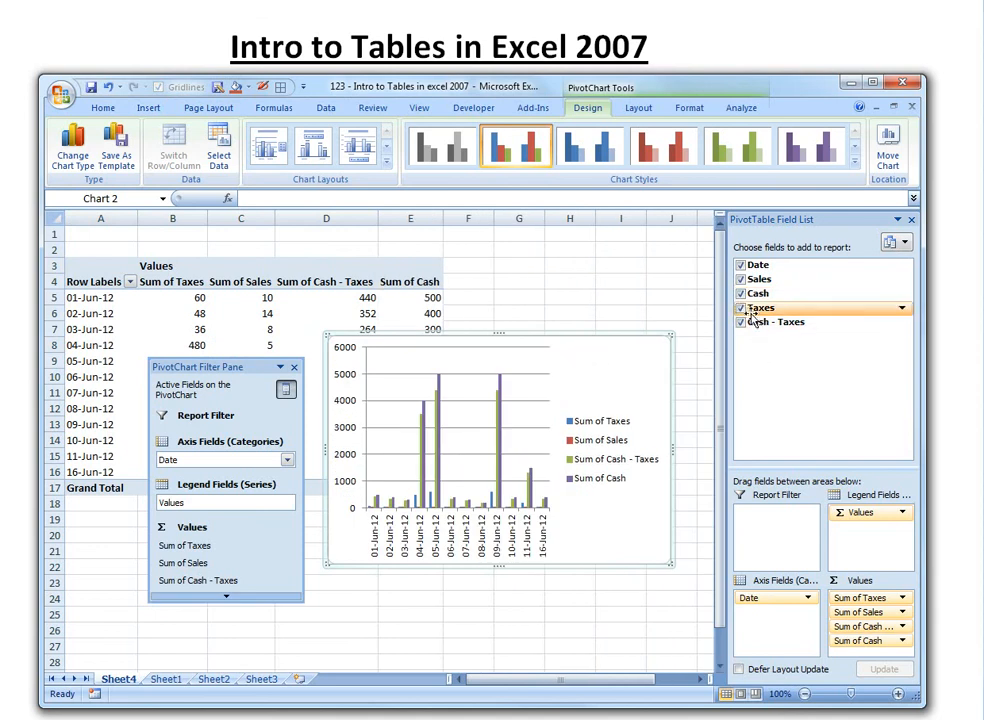
- Remove the Taxes and Cash - Taxes fields from the PivotChart and sort its Date axis field from newest to oldest
{"action": "left_click", "coordinate": [740, 308]}
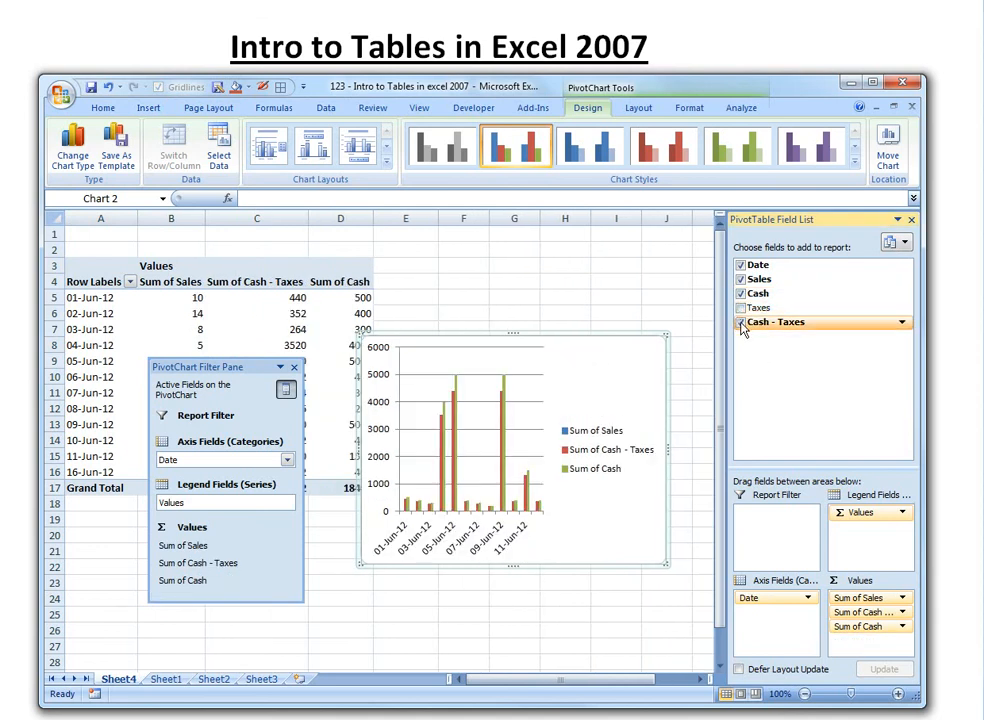
{"action": "left_click", "coordinate": [741, 323]}
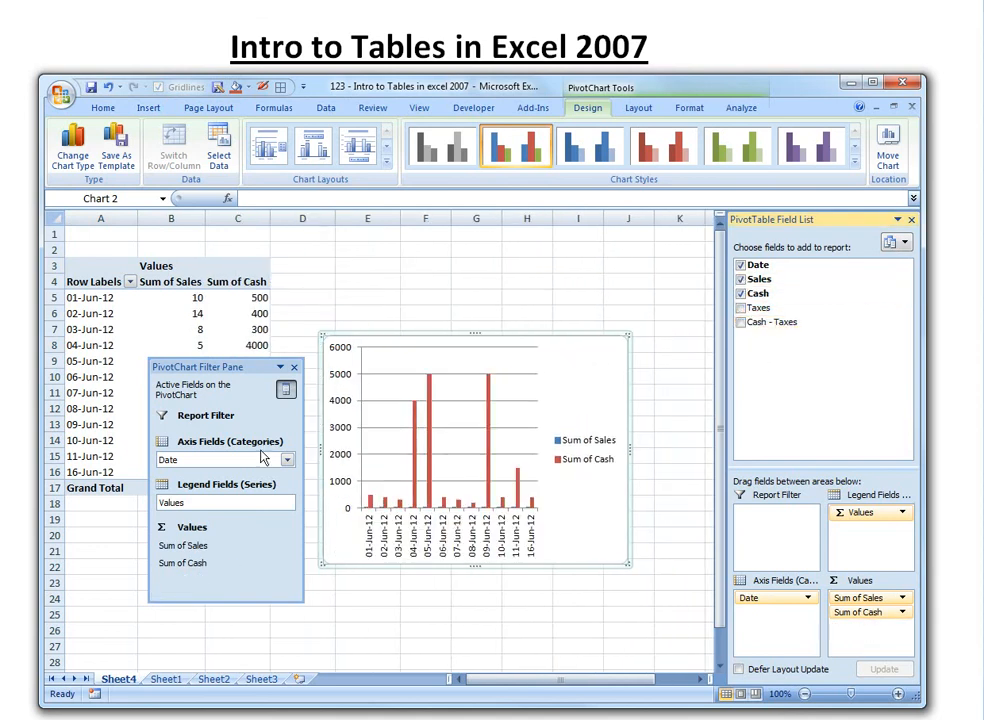
{"action": "left_click", "coordinate": [286, 461]}
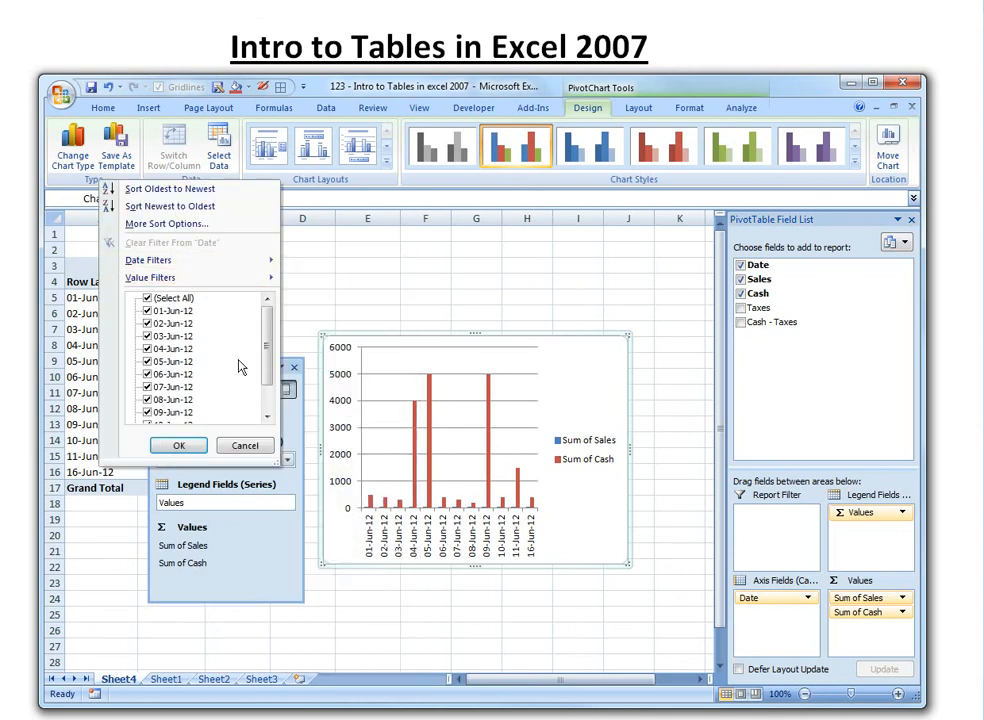
{"action": "left_click", "coordinate": [150, 206]}
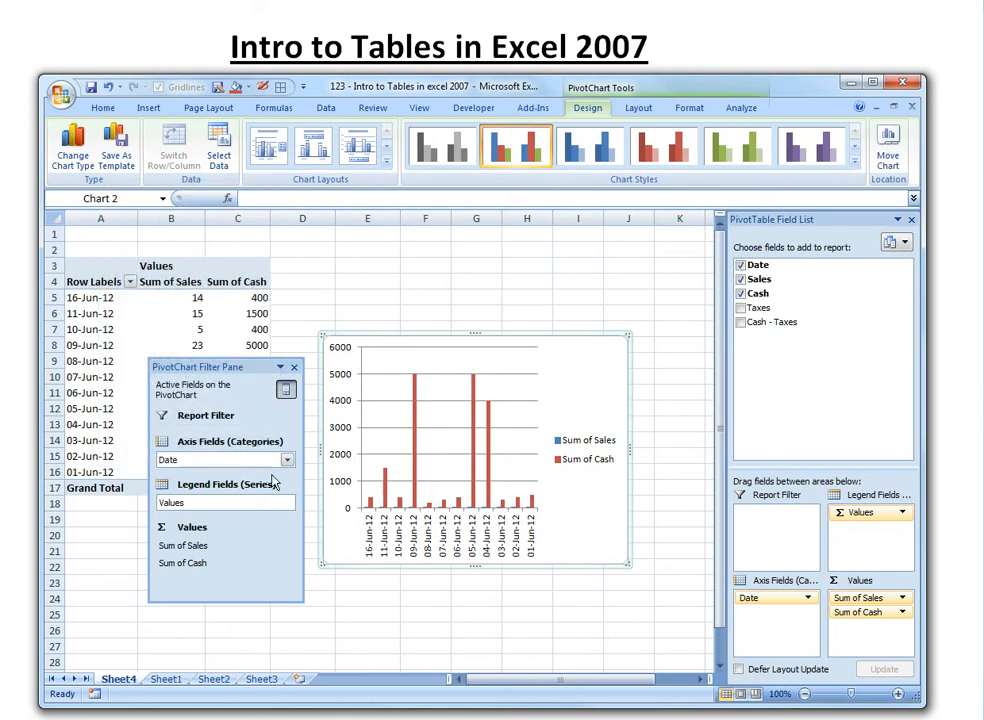
{"action": "left_click", "coordinate": [294, 367]}
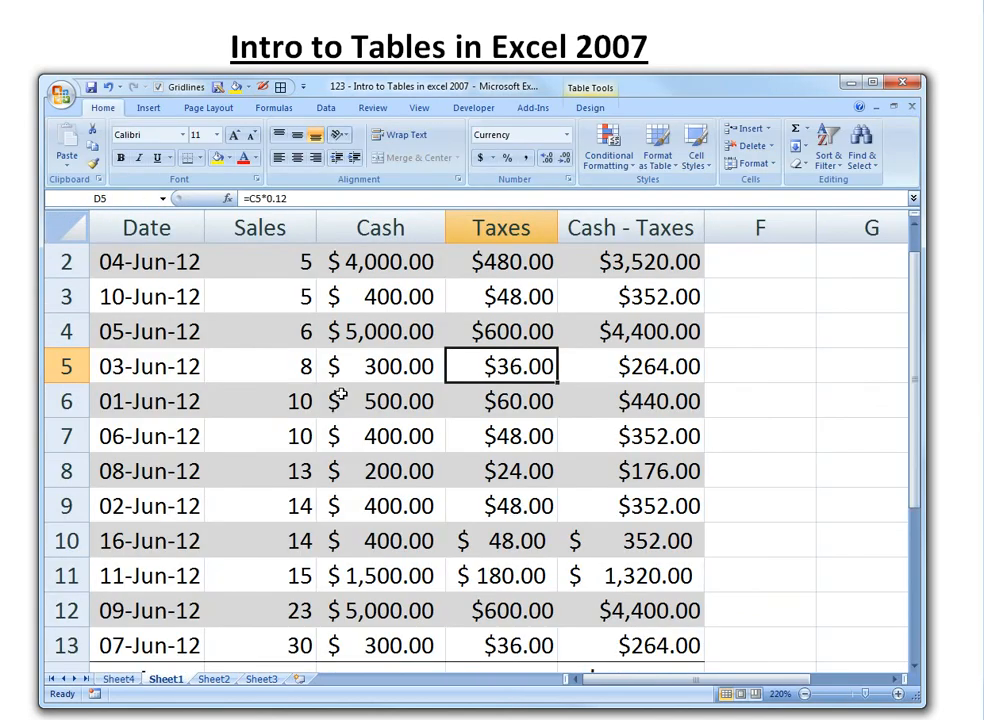
- Return to Sheet1, view the whole table down to its Total row at 190% zoom, and select cell A5
{"action": "scroll", "coordinate": [300, 330], "scroll_direction": "down", "scroll_amount": 1}
{"action": "scroll", "coordinate": [340, 360], "scroll_direction": "up", "scroll_amount": 1}
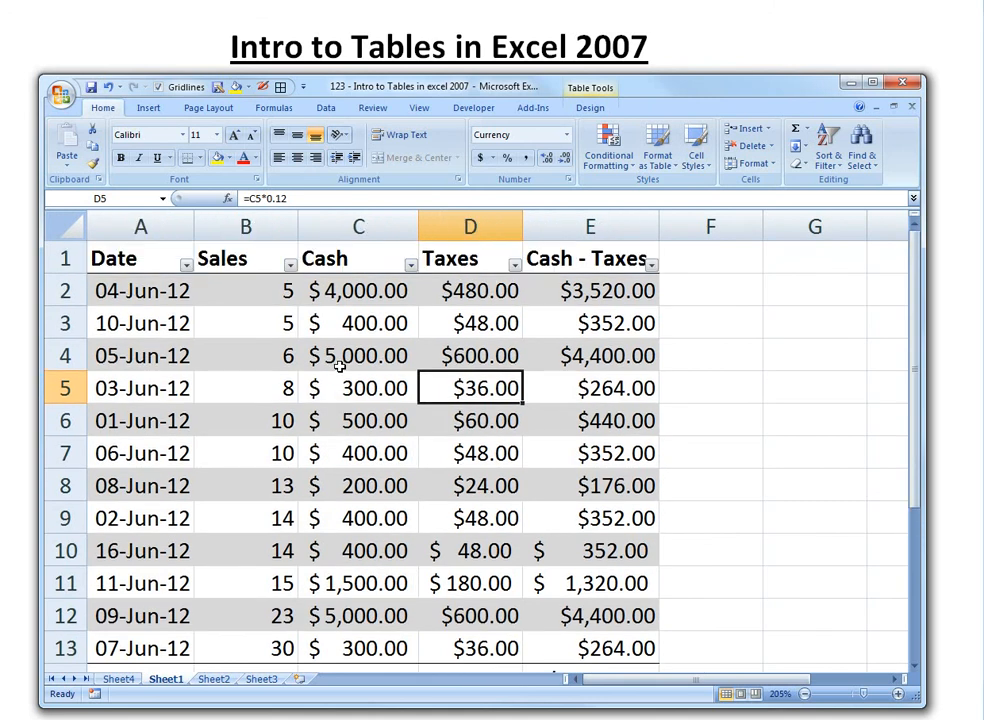
{"action": "scroll", "coordinate": [340, 356], "scroll_direction": "down", "scroll_amount": 1}
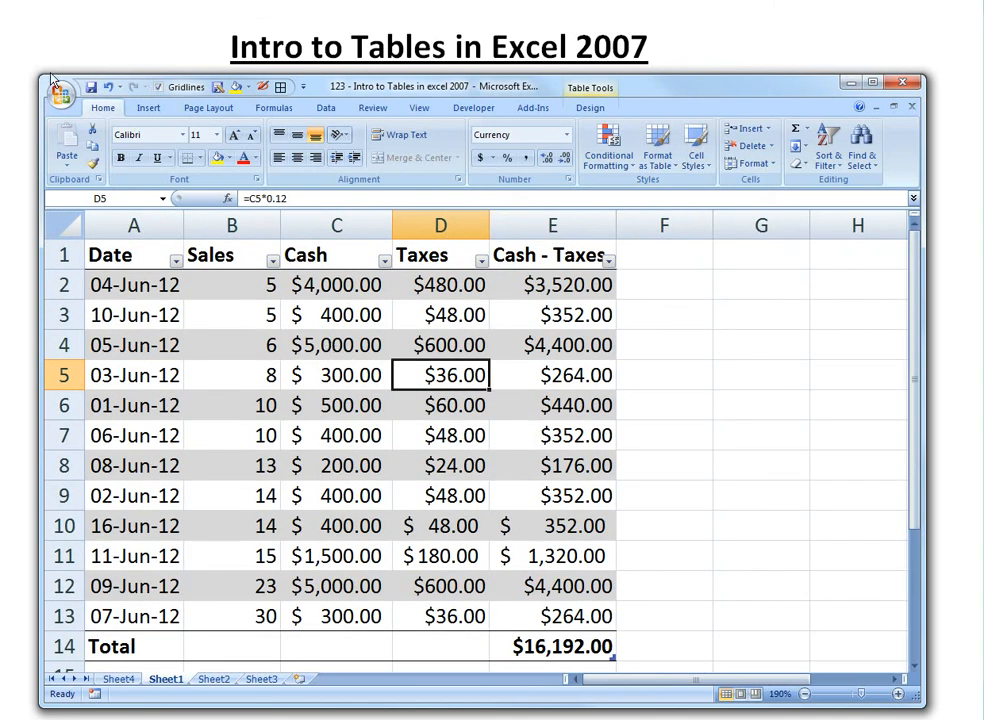
{"action": "mouse_move", "coordinate": [38, 72]}
{"action": "left_mouse_down"}
{"action": "mouse_move", "coordinate": [12, 2]}
{"action": "mouse_move", "coordinate": [36, 84]}
{"action": "left_mouse_up"}
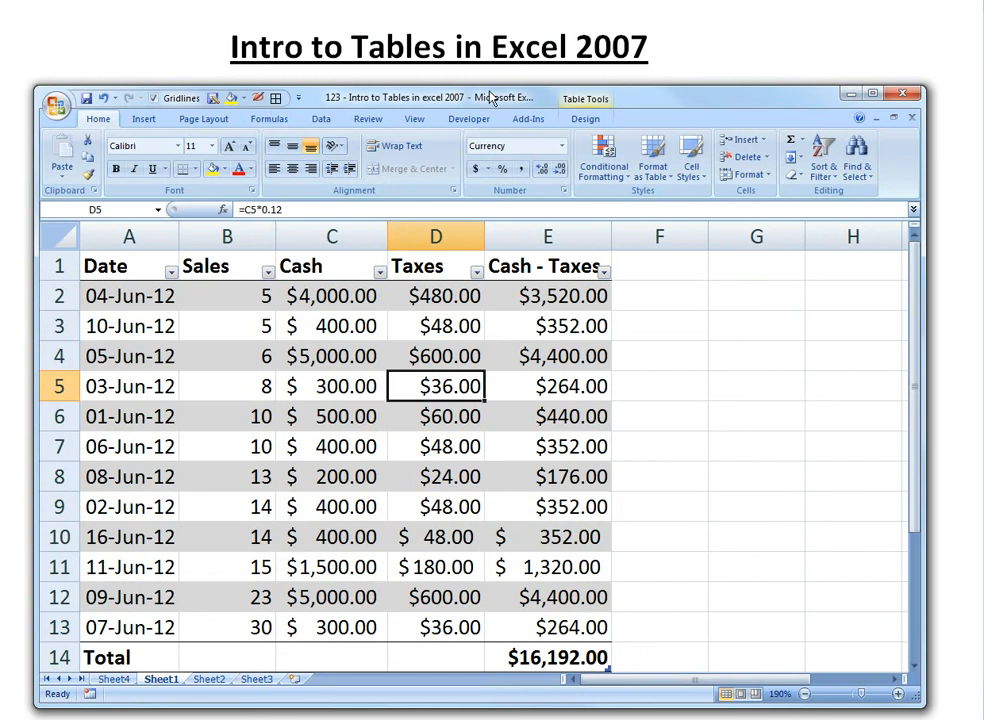
{"action": "key", "text": "Left"}
{"action": "key", "text": "Left"}
{"action": "key", "text": "Left"}
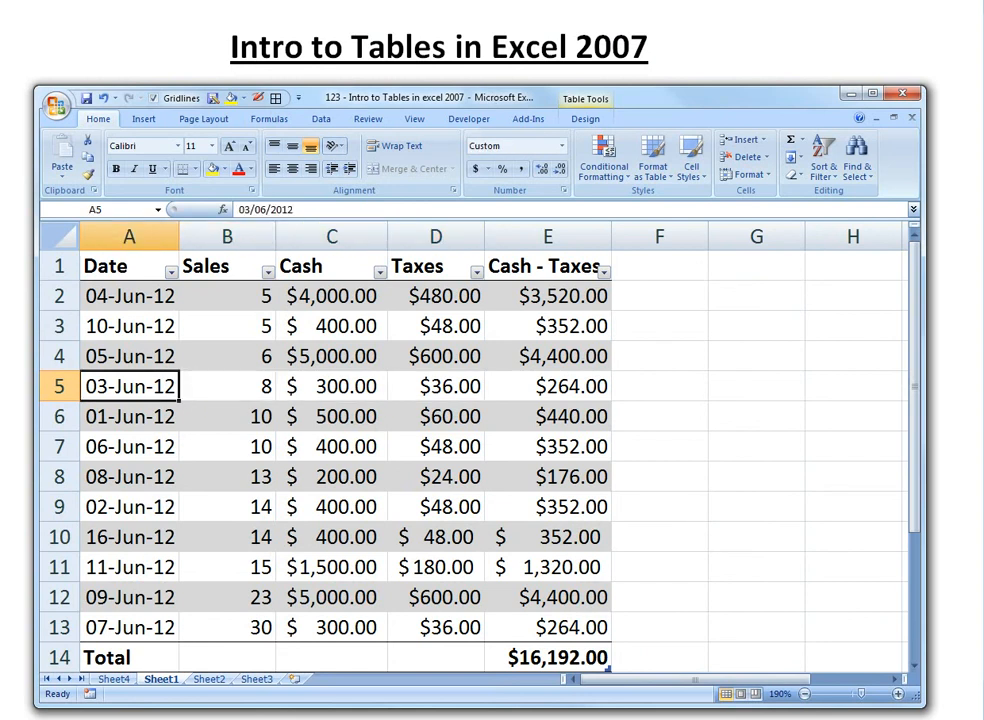